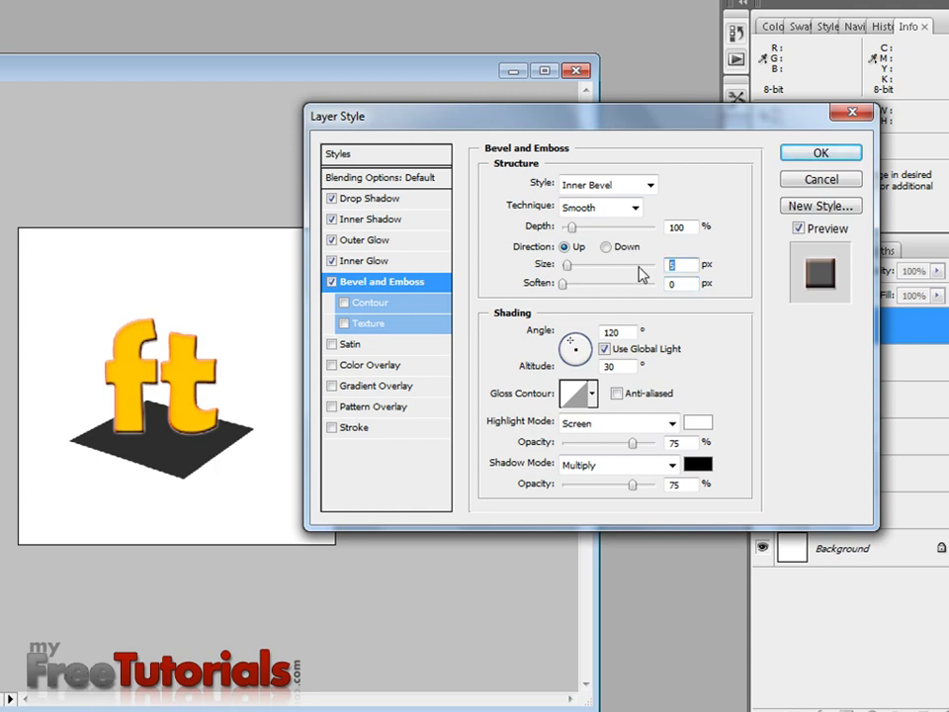
Step: Give the ft bevel Size 17 px, Soften 2 px, and Altitude 70° with Global Light off
type("17")
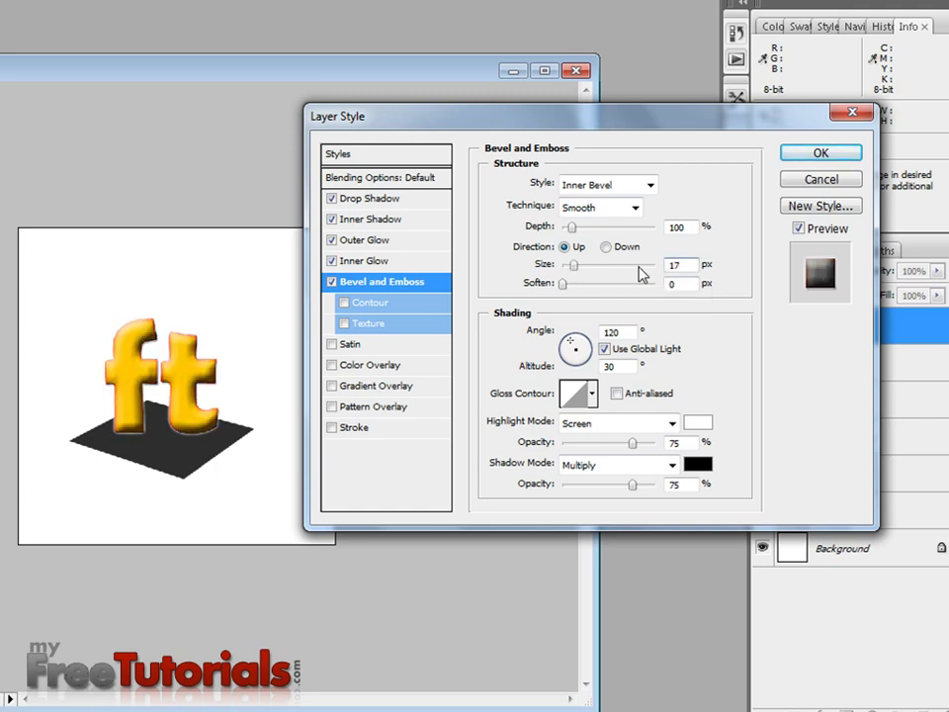
left_click(693, 283)
type("2")
left_click(607, 352)
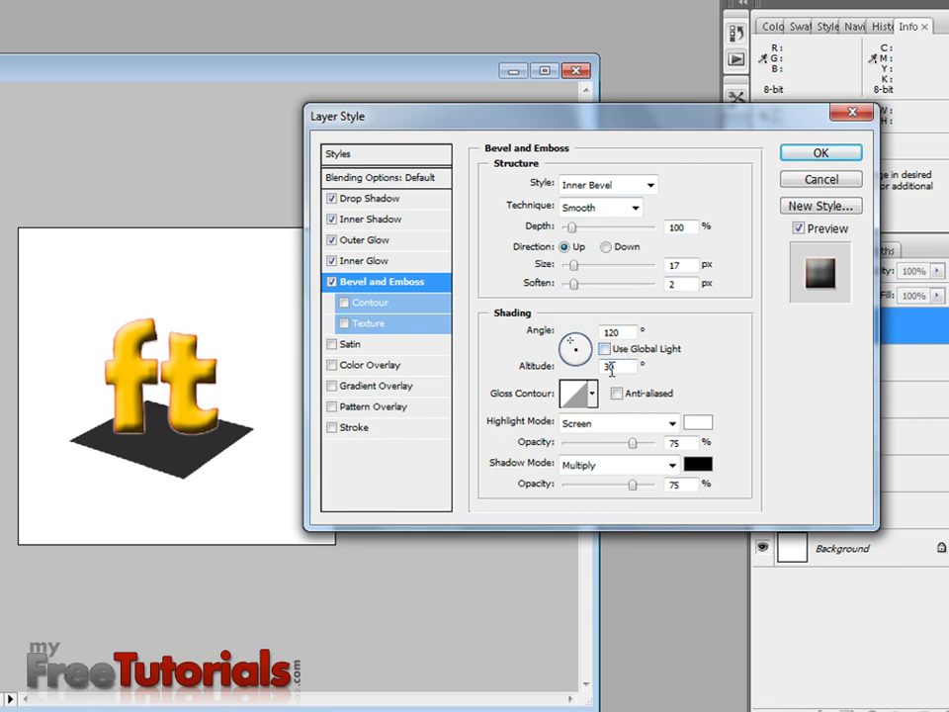
double_click(611, 368)
type("7")
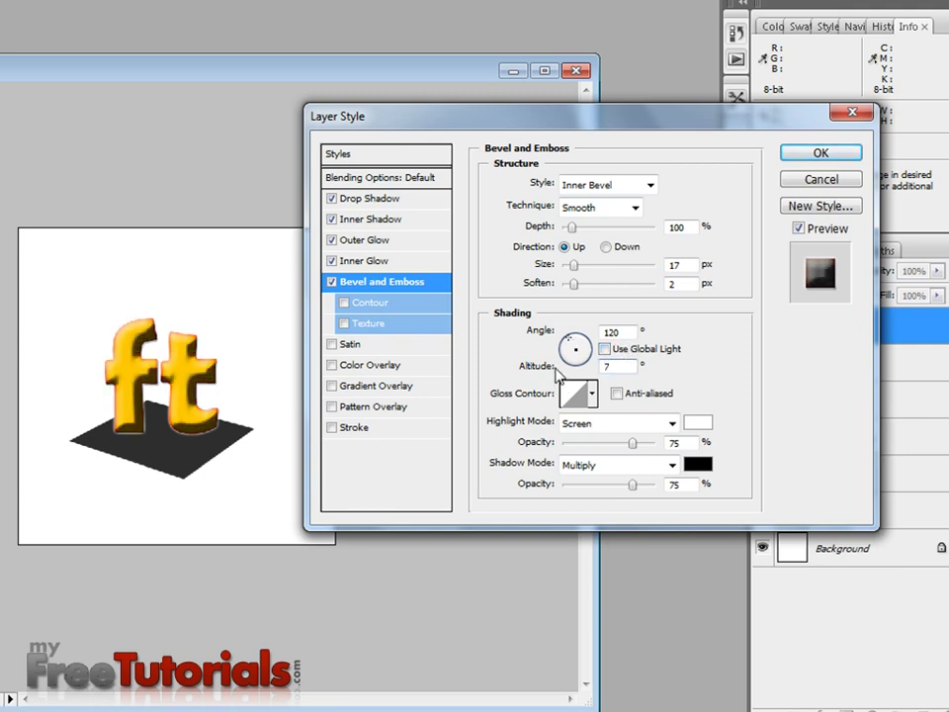
type("0")
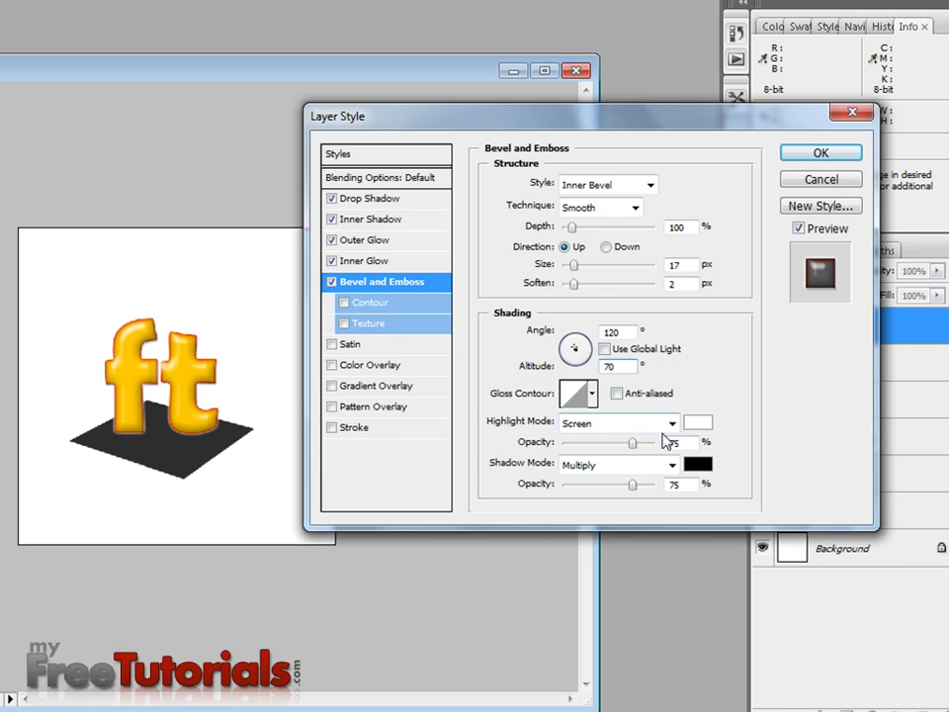
Step: Make the bevel highlight yellow c6bd00 at 100% opacity
left_click(694, 424)
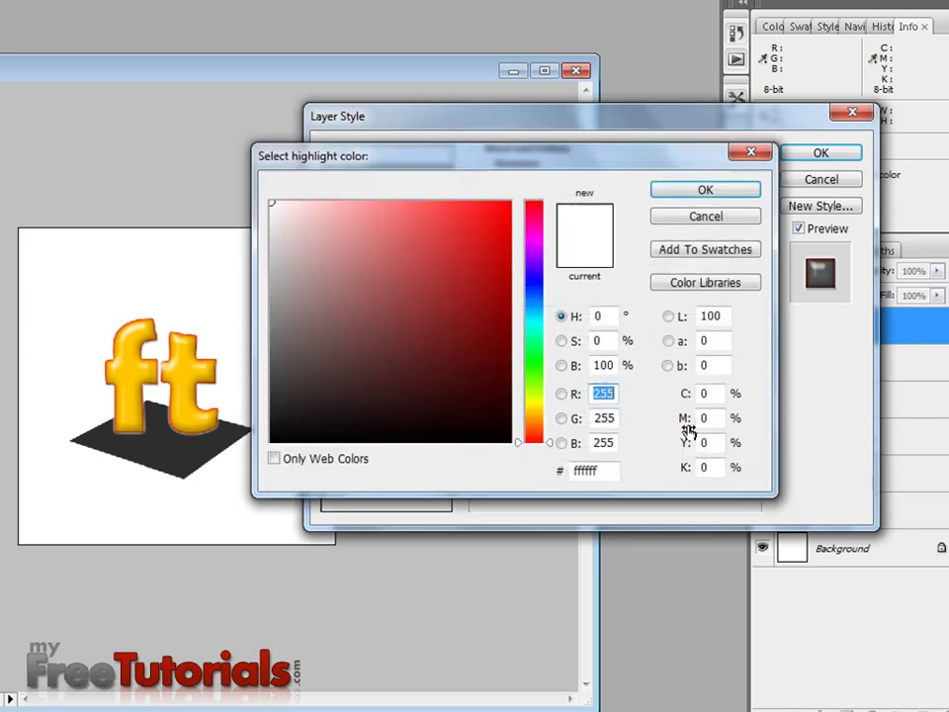
left_click(612, 472)
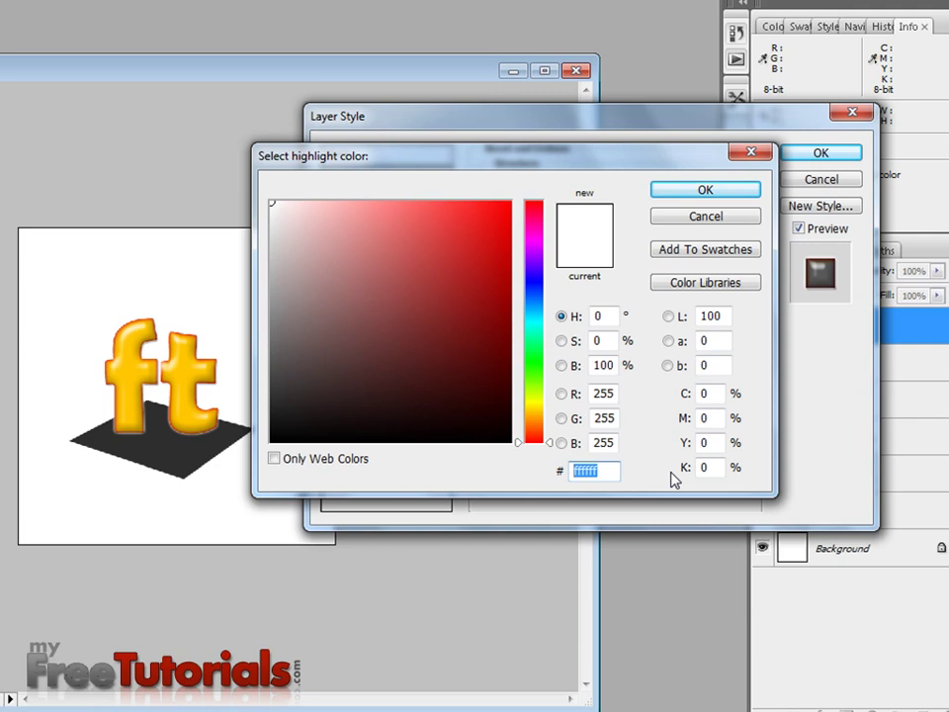
type("c6")
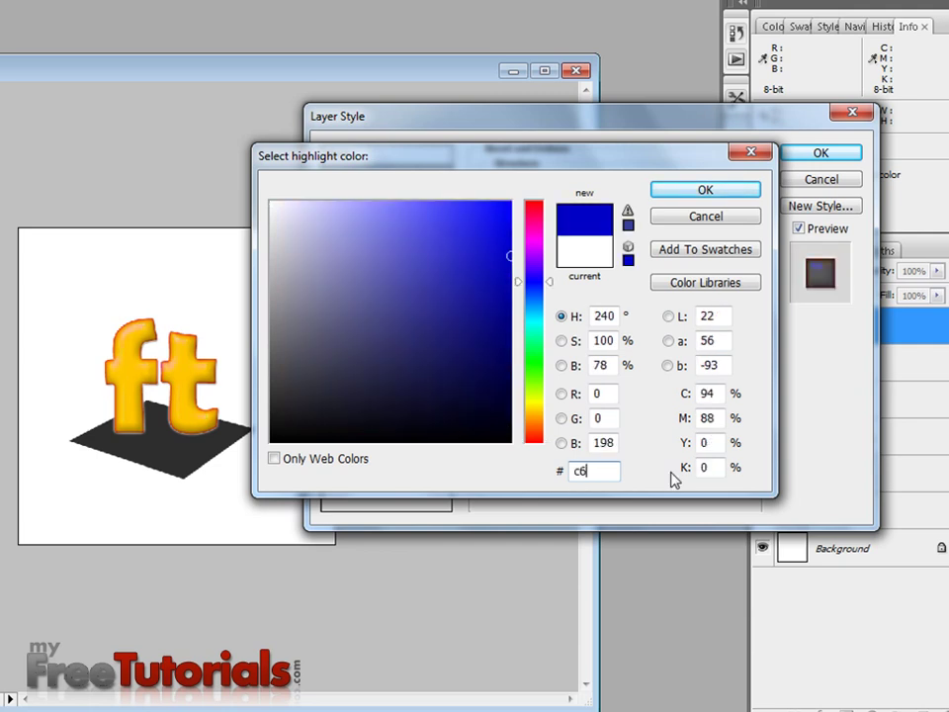
type("bd")
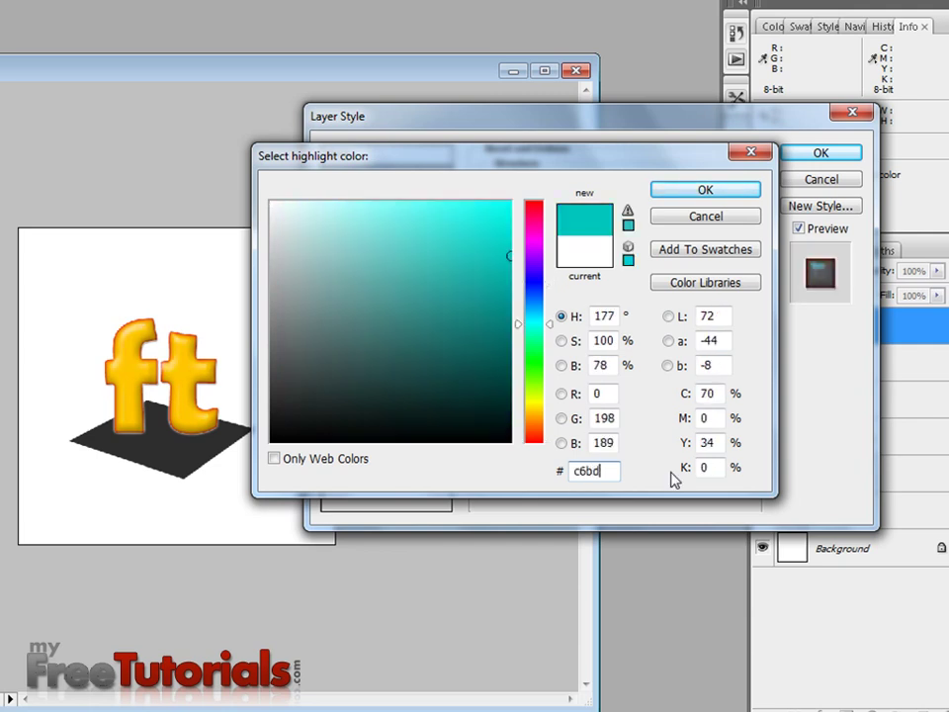
type("00")
key("Return")
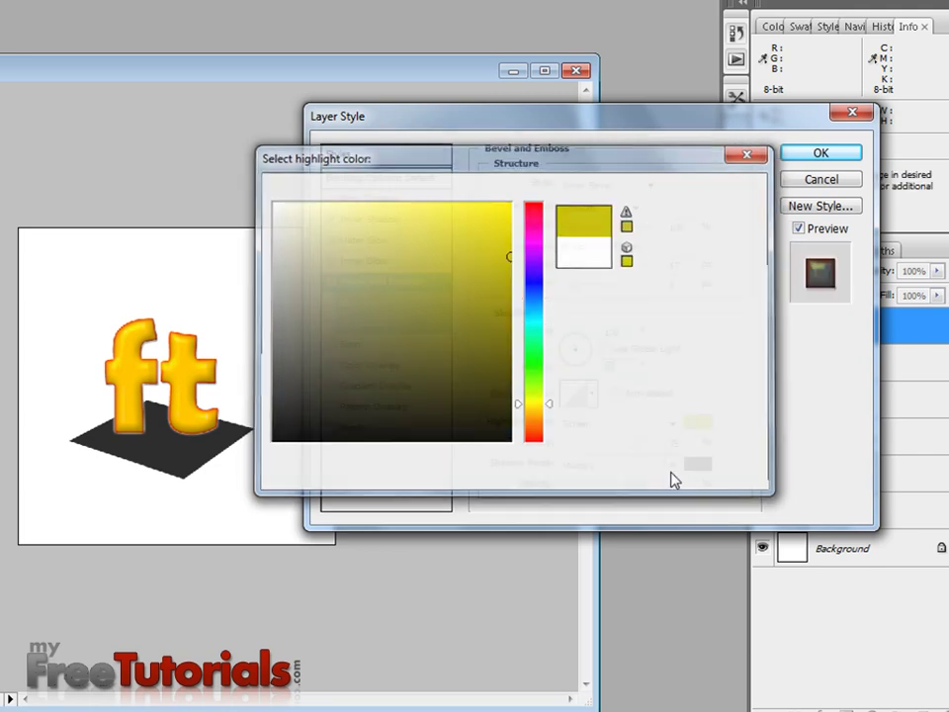
double_click(692, 444)
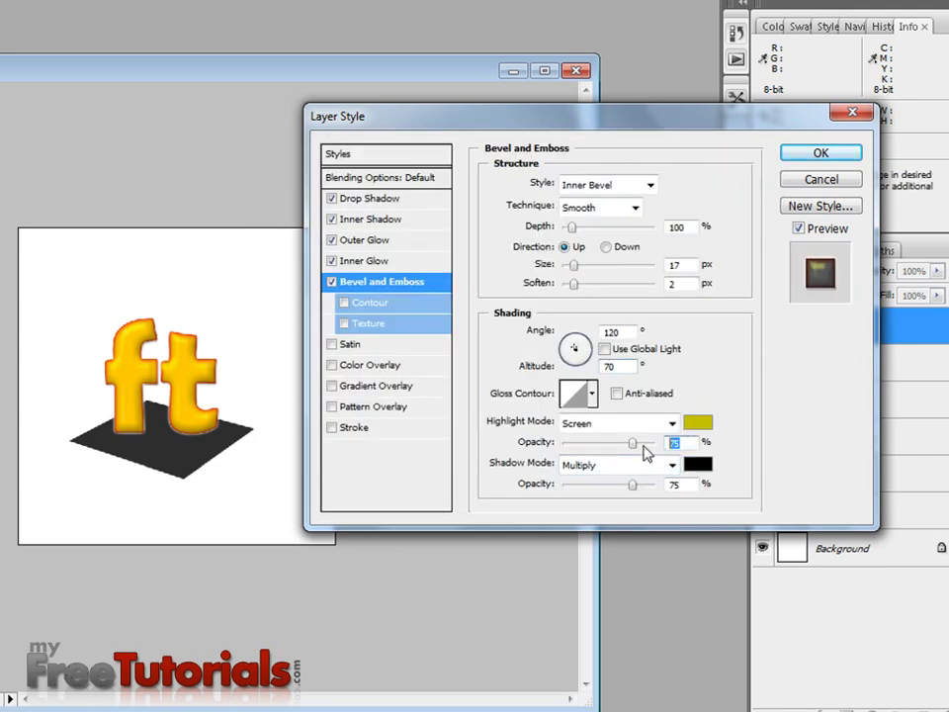
type("100")
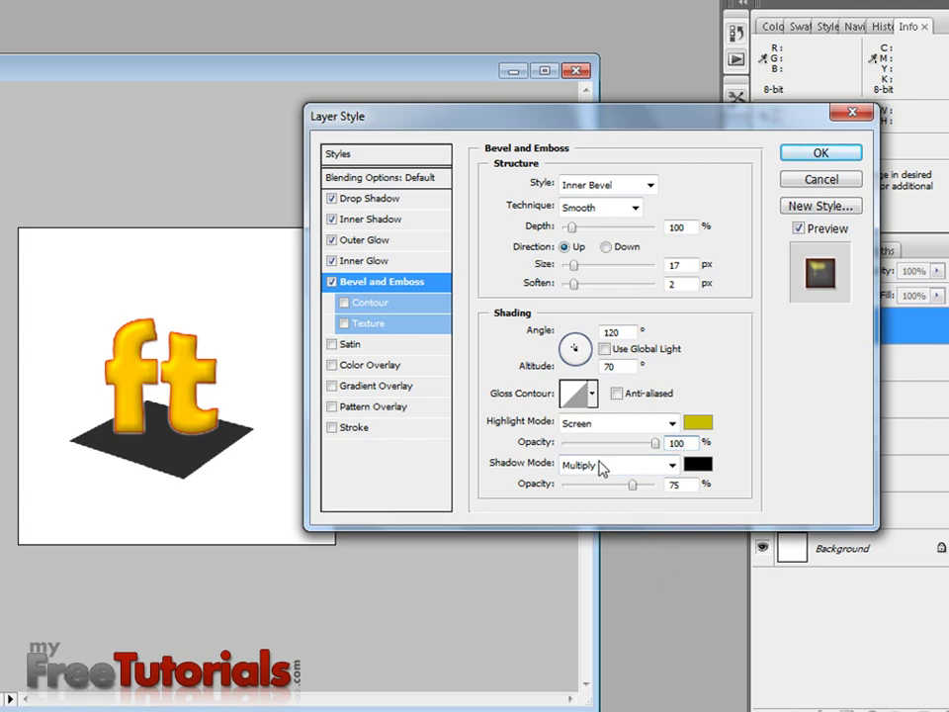
Step: Set the bevel shadow to Color Burn with dark green 11350f at 29% opacity
left_click(602, 466)
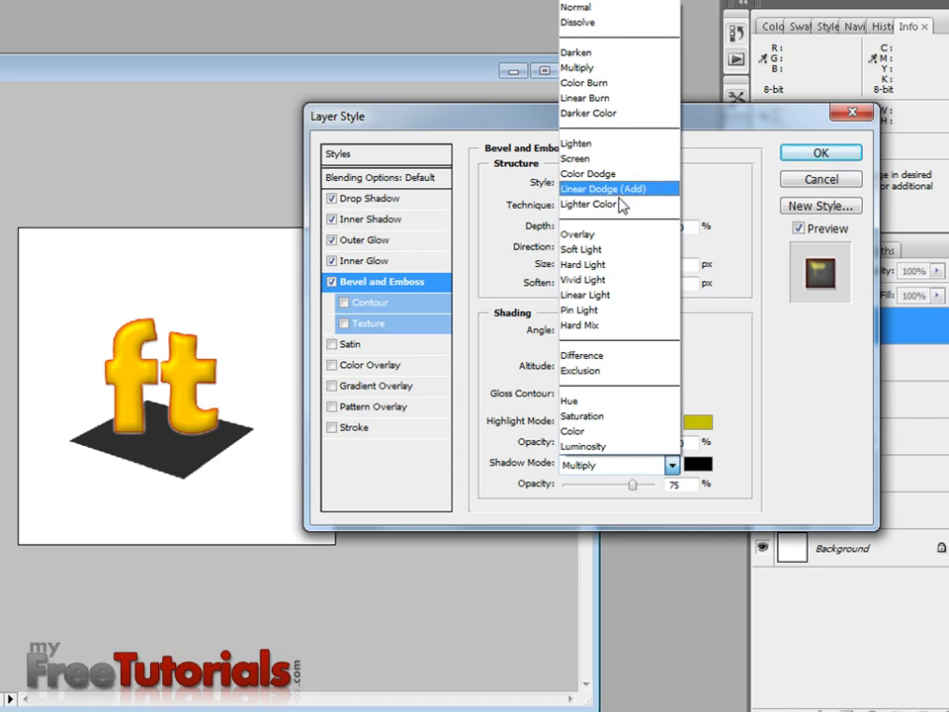
left_click(613, 93)
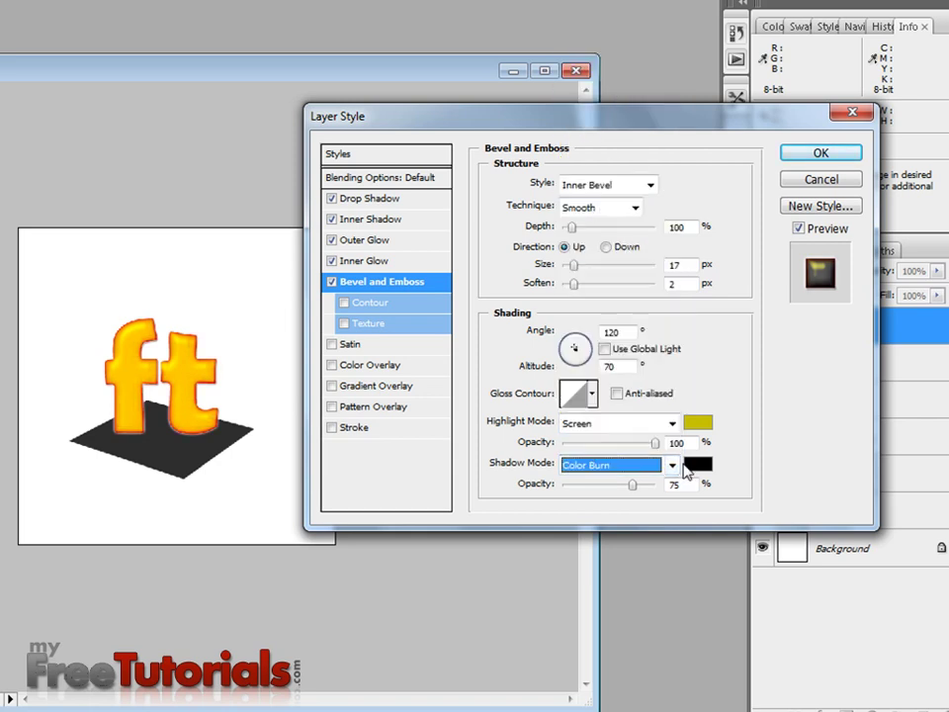
left_click(698, 465)
double_click(617, 472)
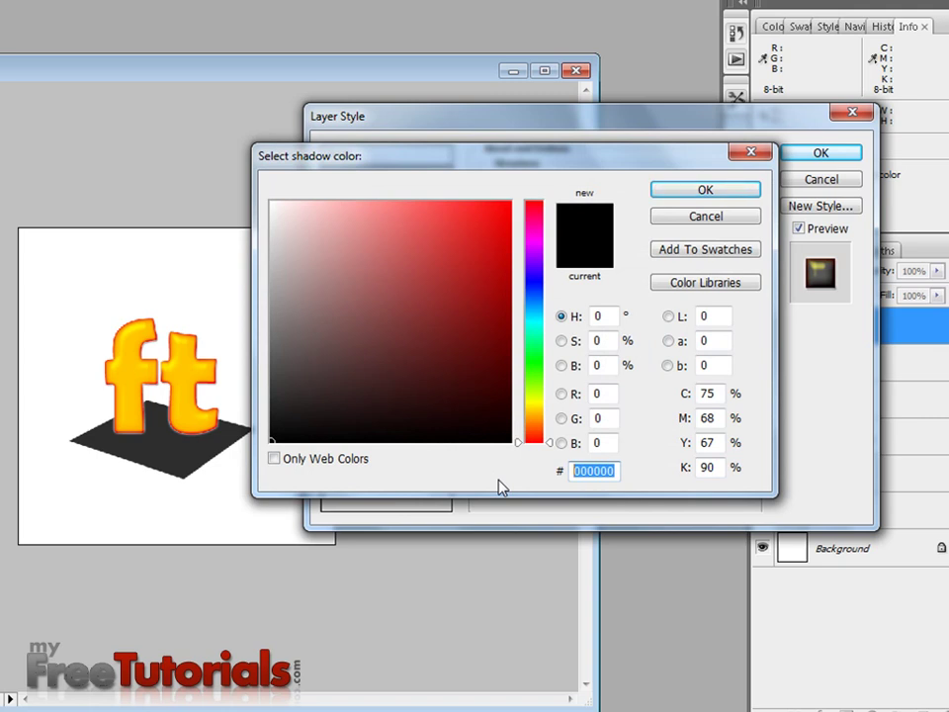
type("1135")
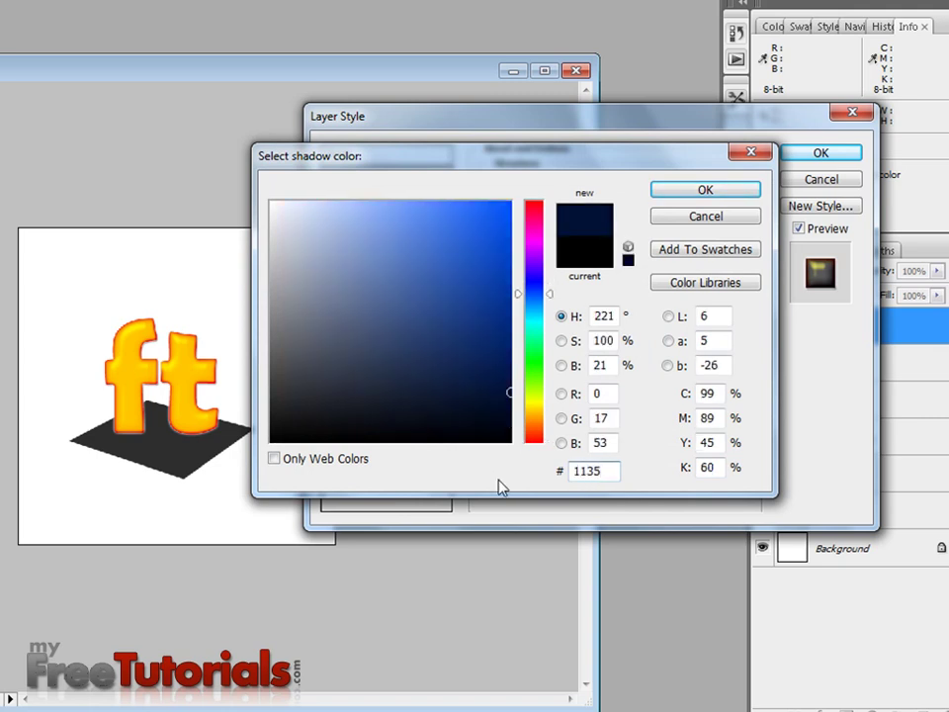
type("0")
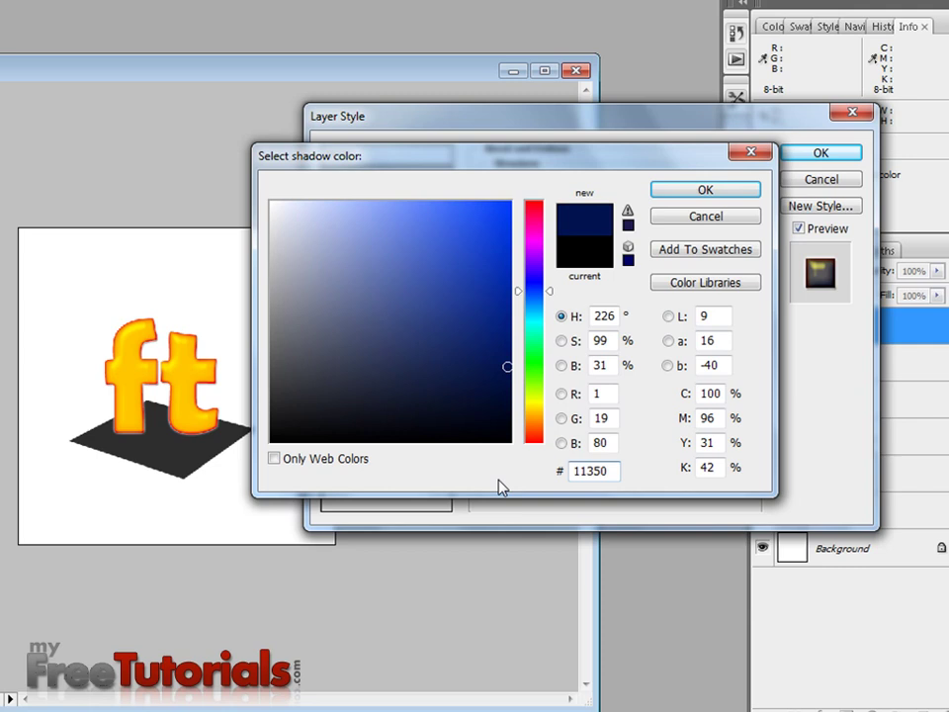
type("f")
key("Return")
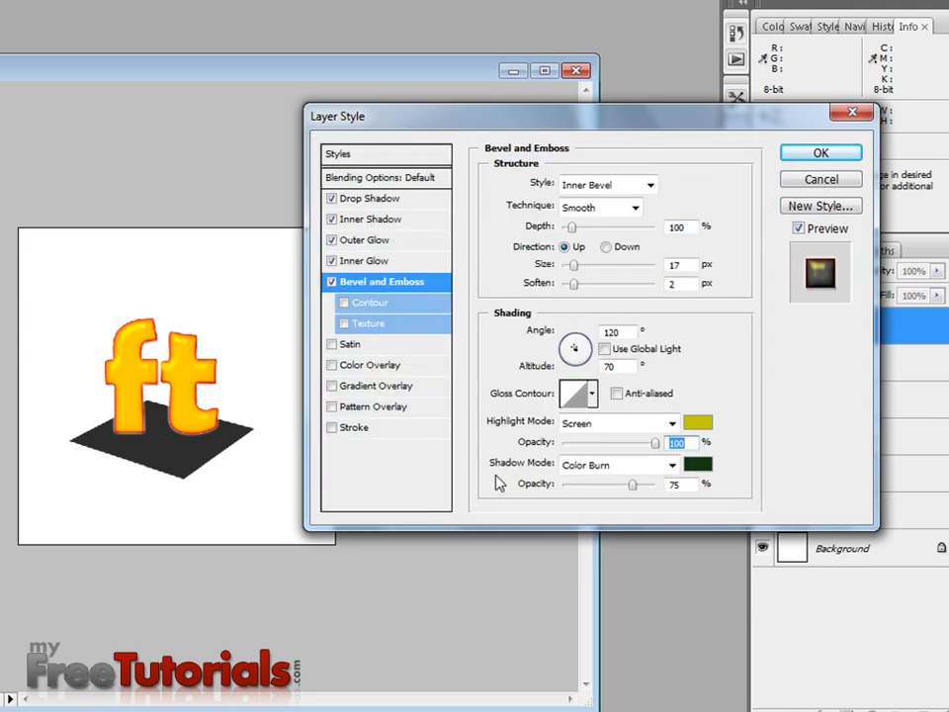
left_click(680, 483)
type("29")
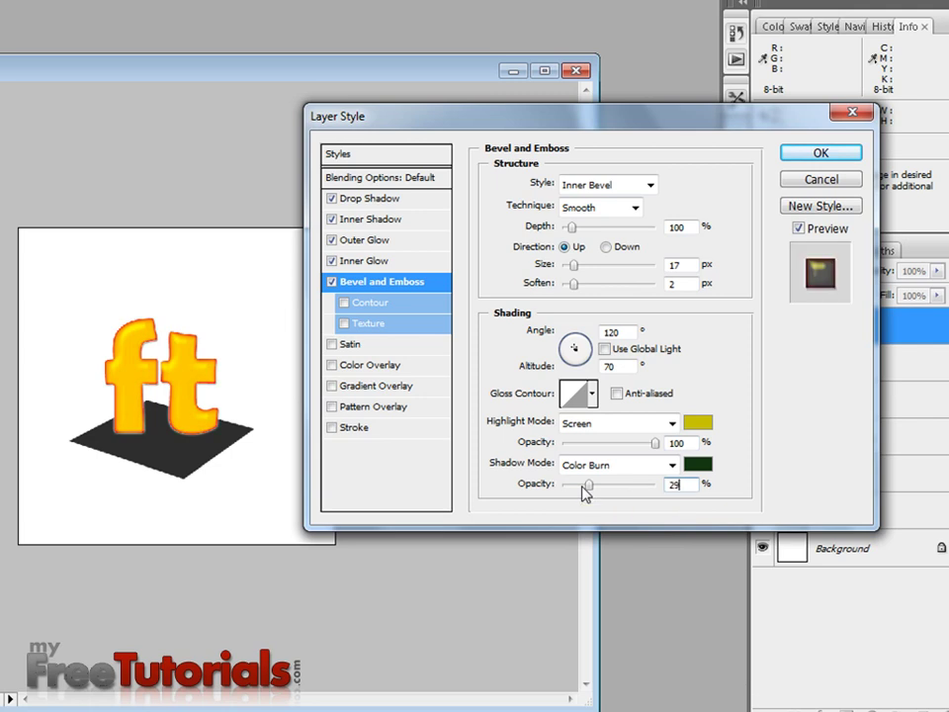
Step: Enable the bevel Contour, apply the rounded contour preset, and set Range to 80%
left_click(348, 301)
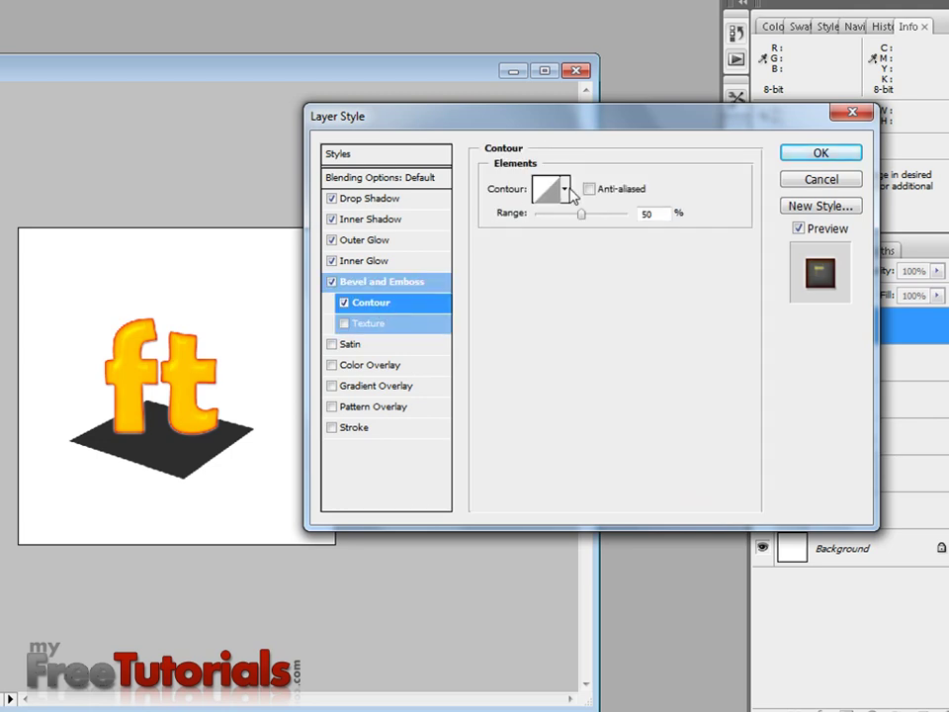
left_click(552, 188)
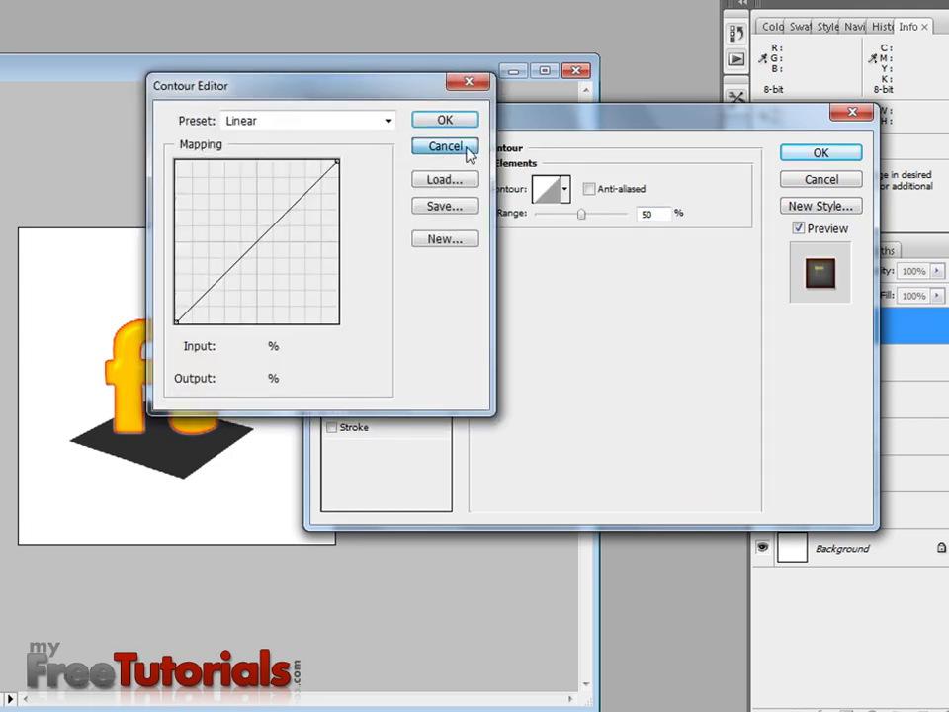
left_click(467, 148)
left_click(565, 189)
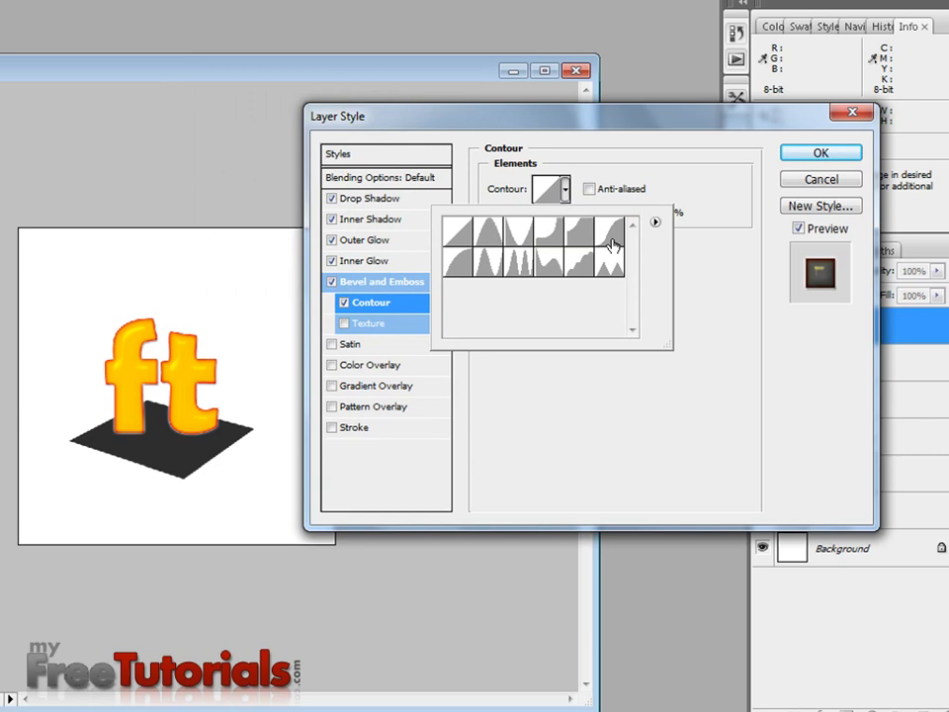
double_click(451, 259)
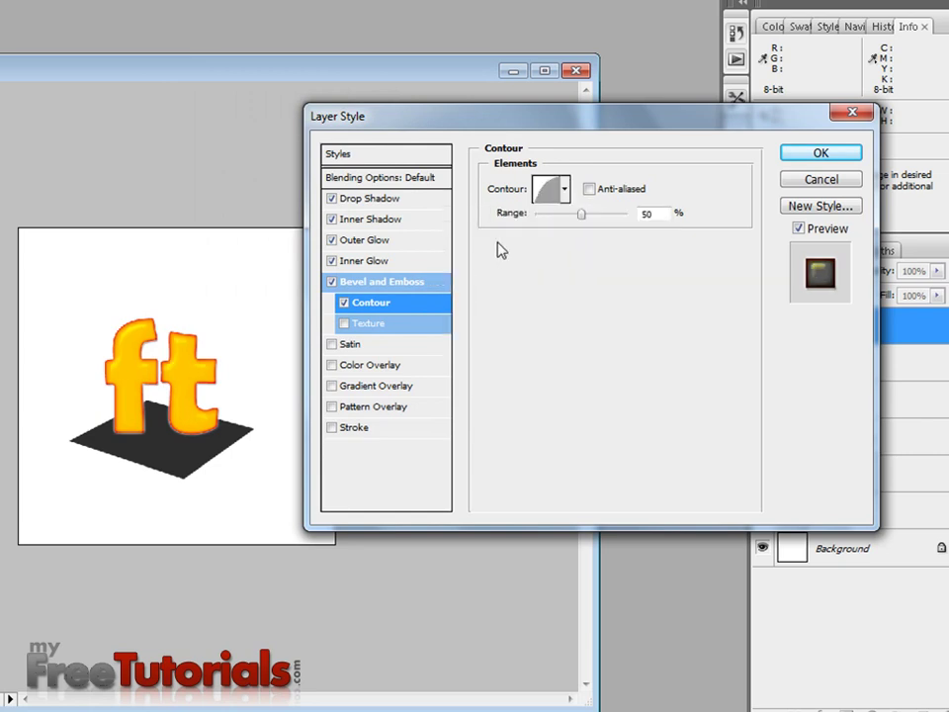
double_click(642, 217)
left_click(614, 215)
Step: Add a Satin effect to the letters, blending in Overlay mode
left_click(353, 346)
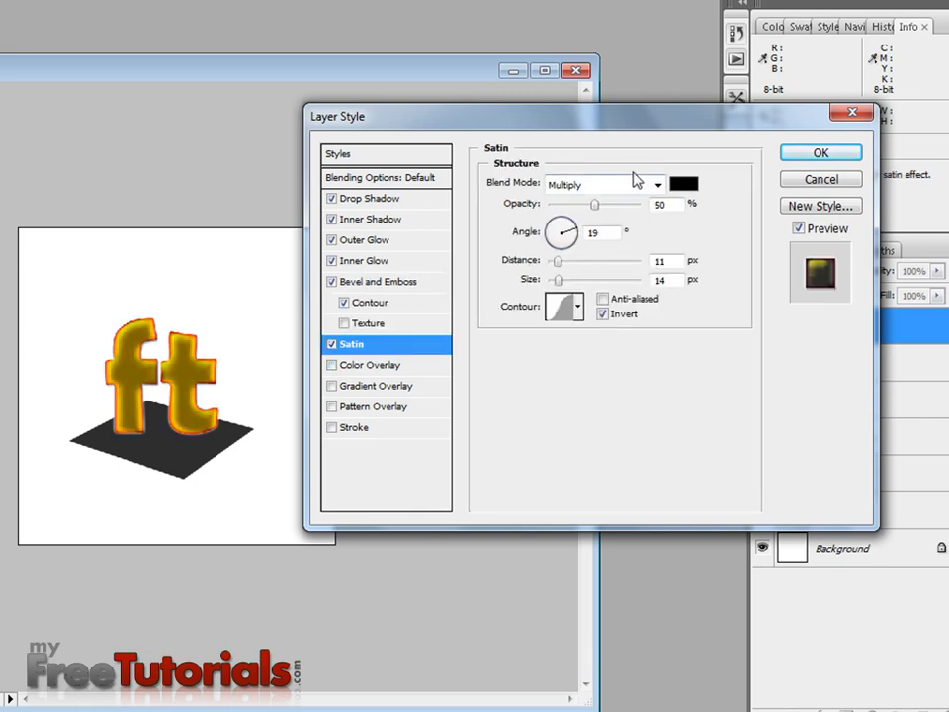
left_click(602, 186)
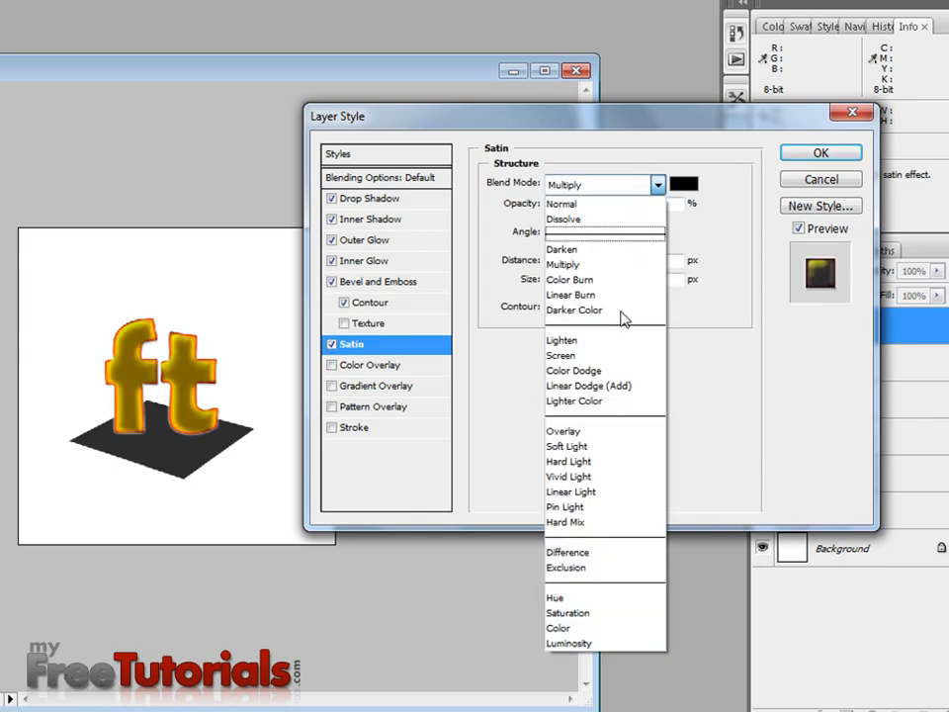
left_click(590, 436)
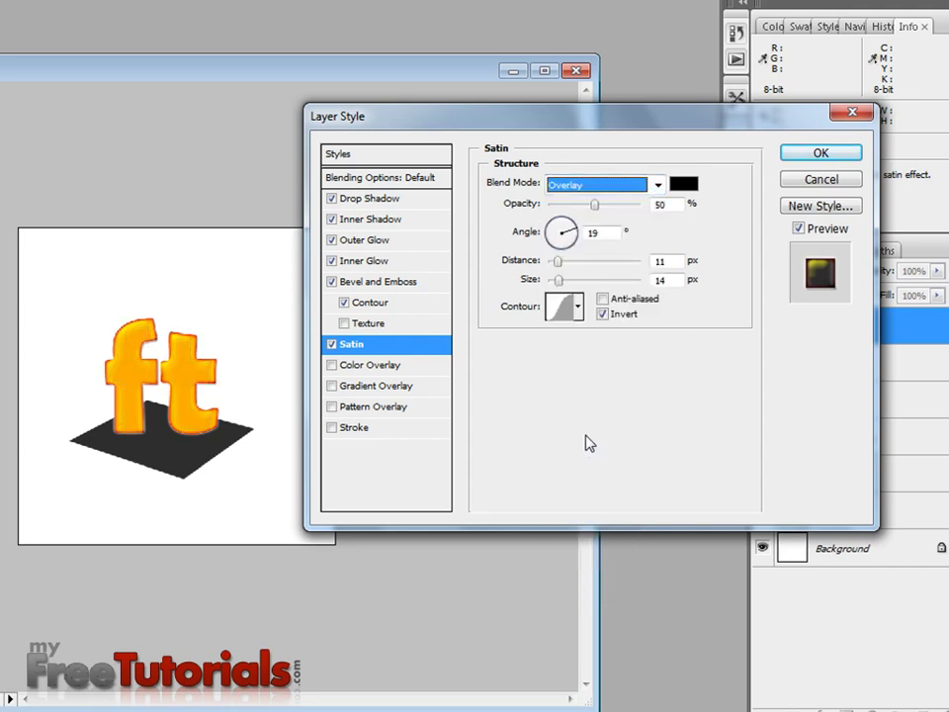
key("Tab")
Step: Switch the bevel contour back to the linear preset
left_click(388, 304)
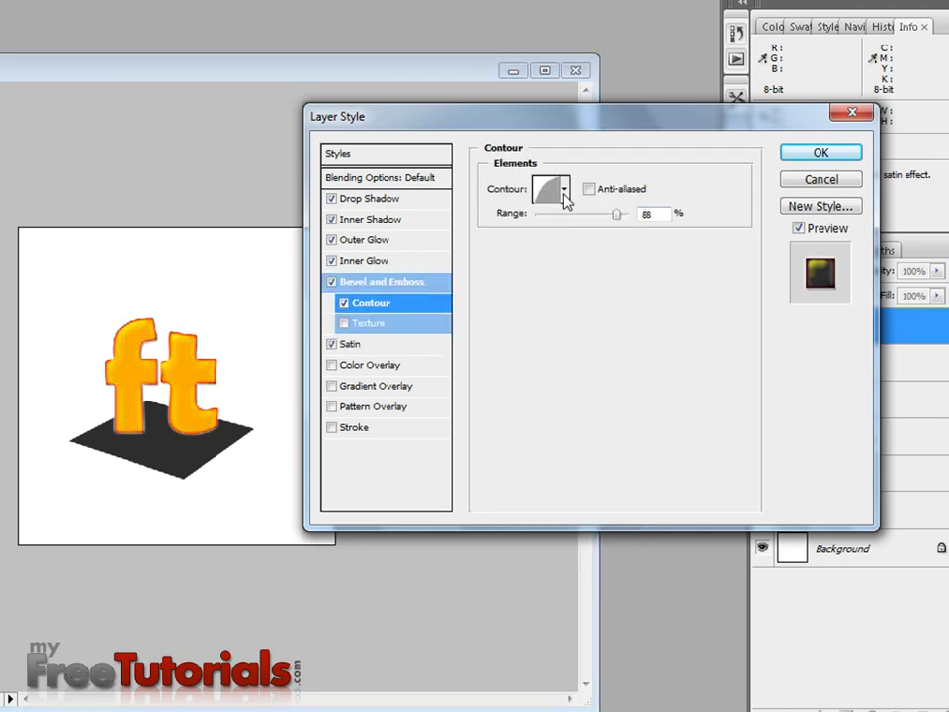
left_click(565, 193)
double_click(451, 178)
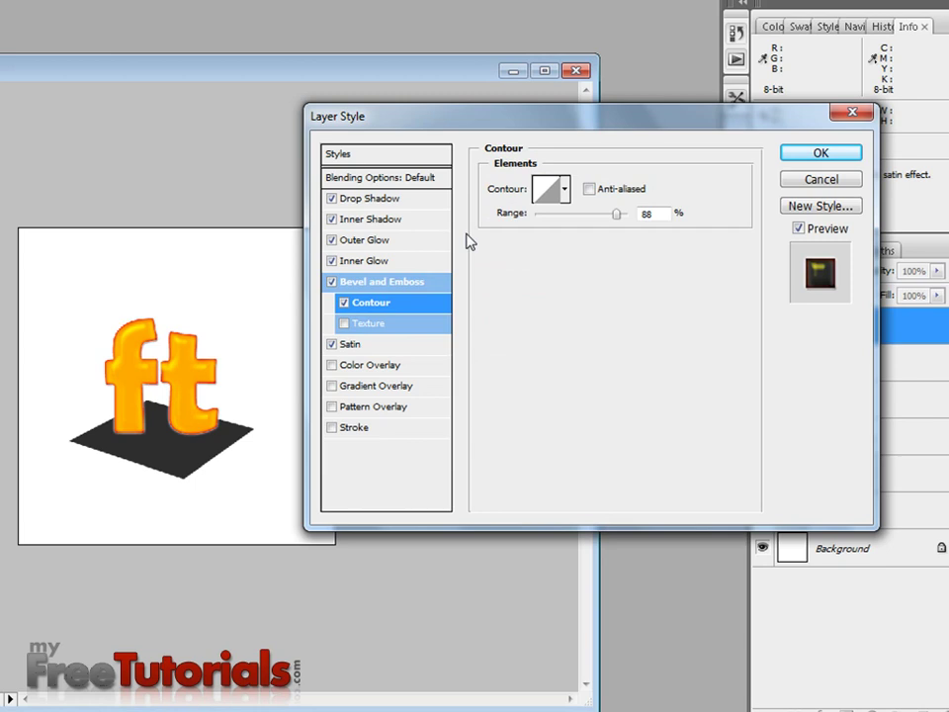
Step: Apply a different contour preset to the Satin effect
left_click(371, 344)
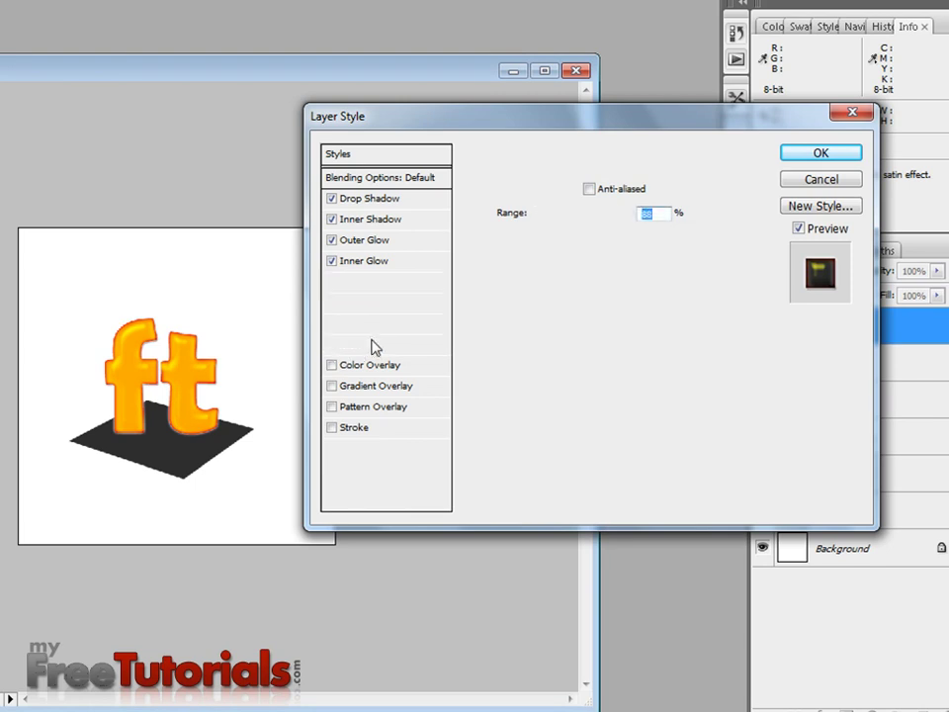
left_click(578, 307)
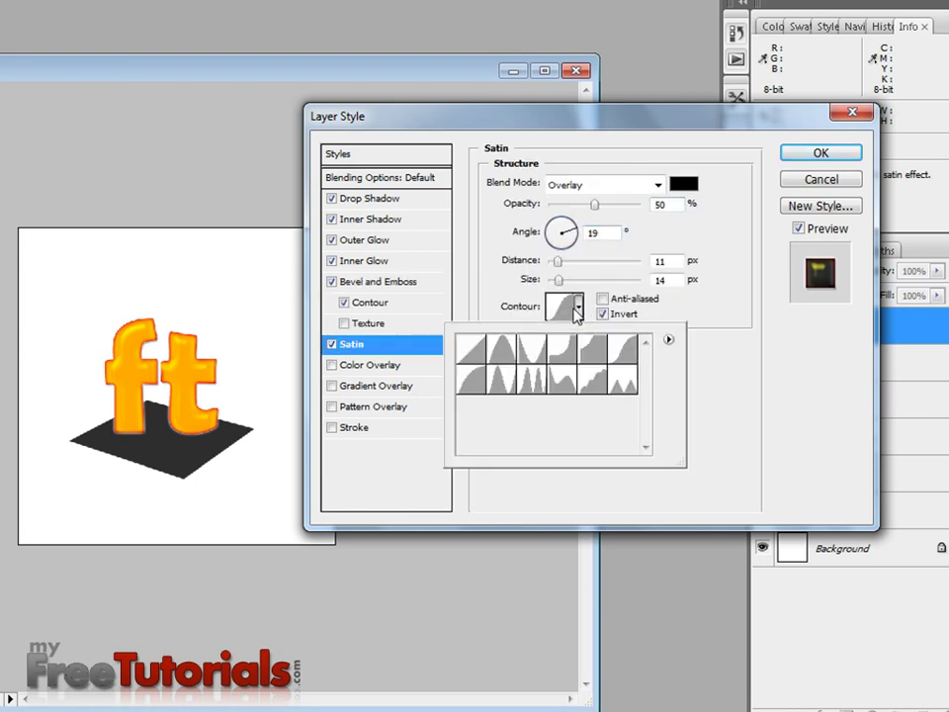
double_click(480, 378)
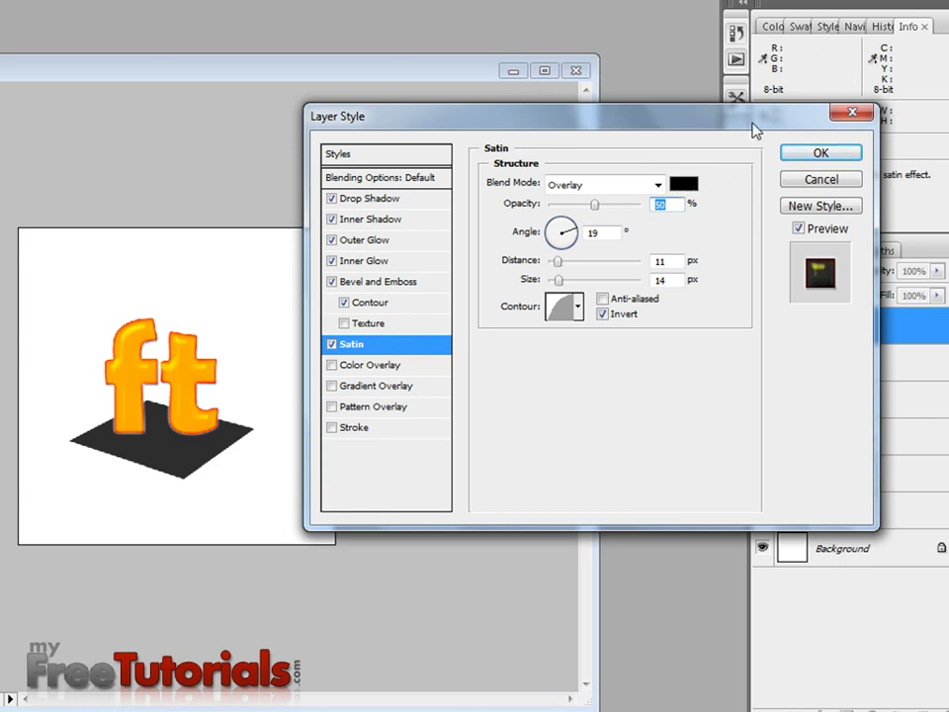
Step: Enter a gold hex colour for the satin and close the welcome window
left_click(683, 184)
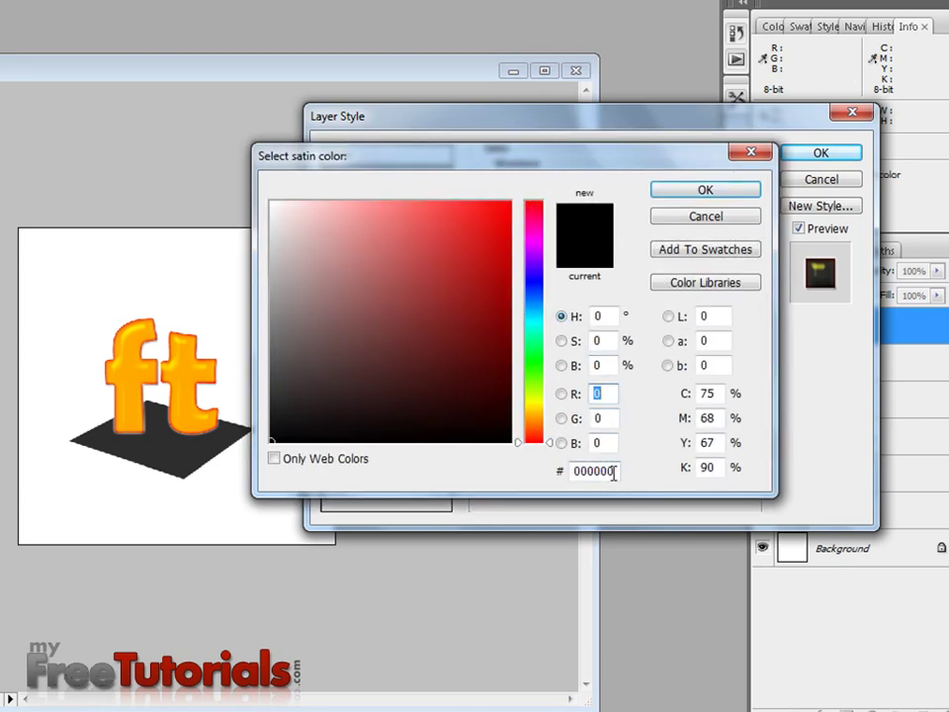
left_click_drag(613, 473, 566, 476)
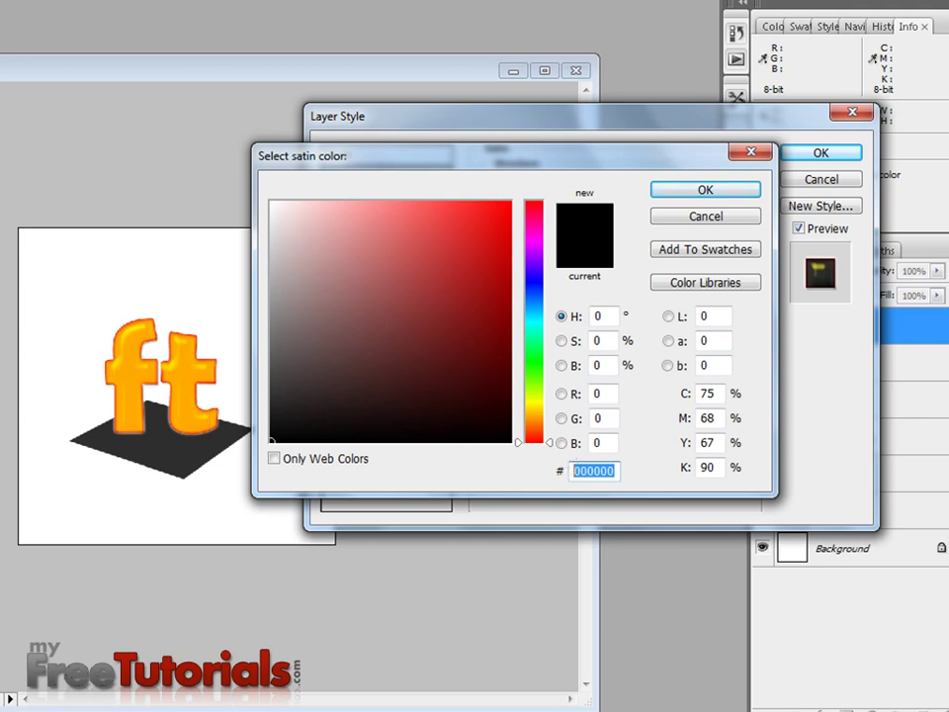
type("0000e1")
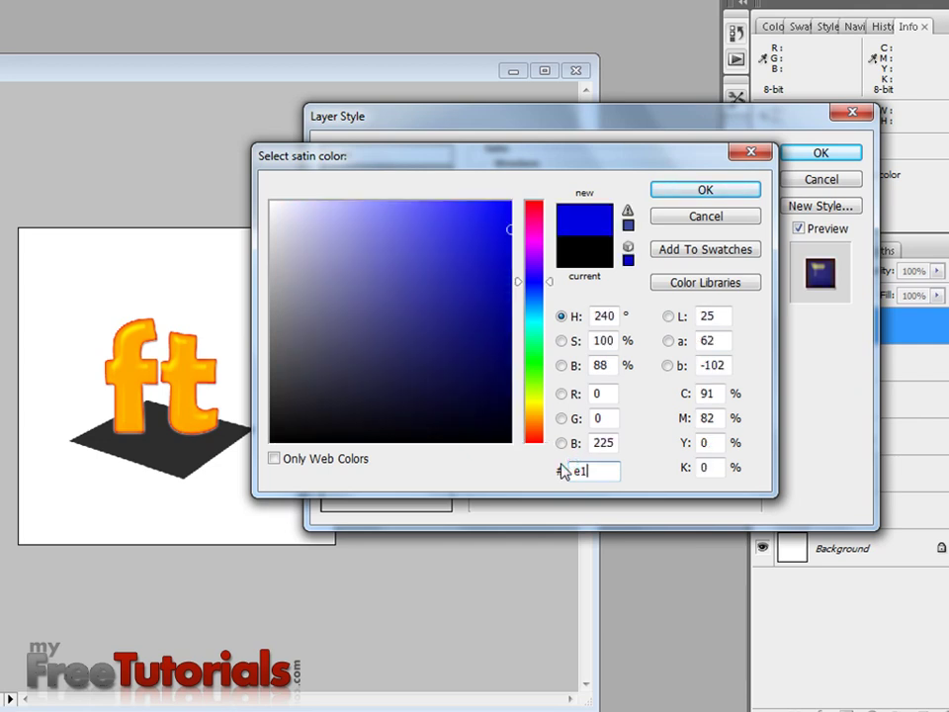
type("b")
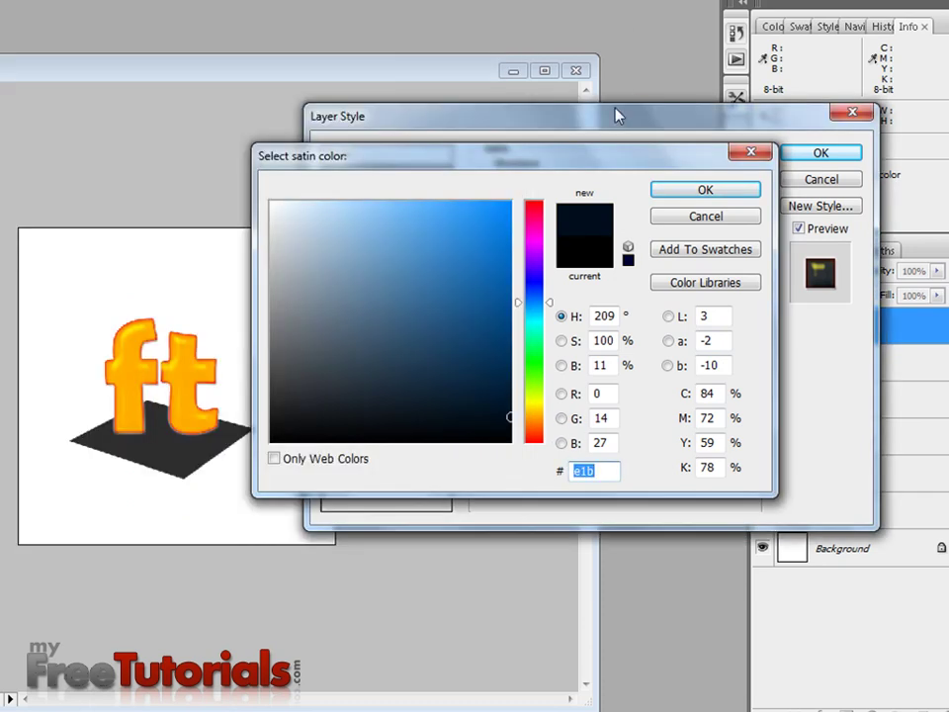
left_click(608, 472)
type("9a")
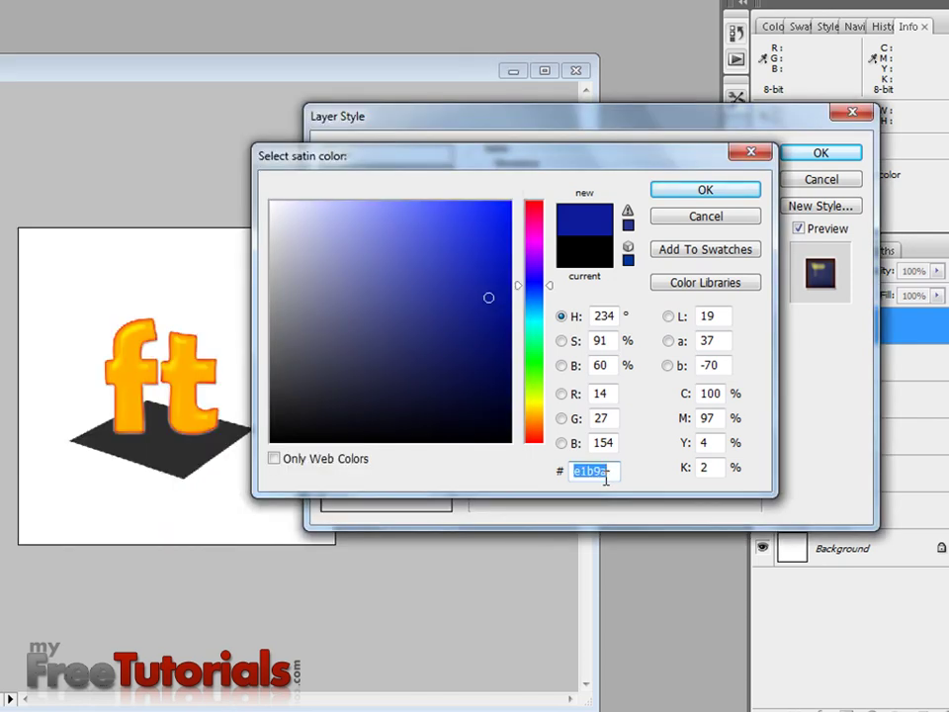
left_click(606, 479)
key("BackSpace")
type("0")
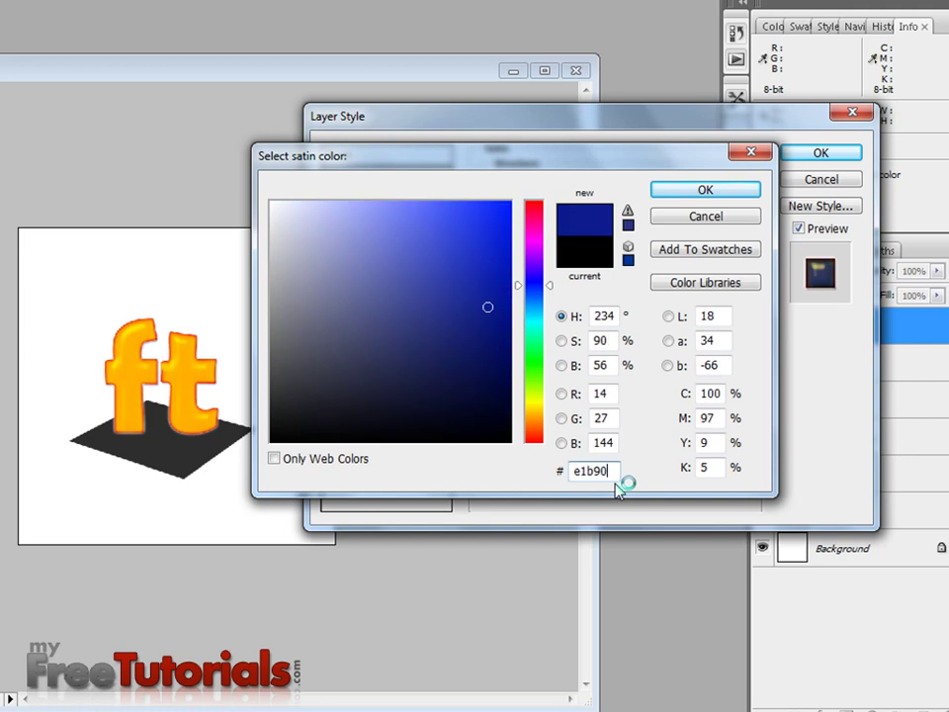
key("Return")
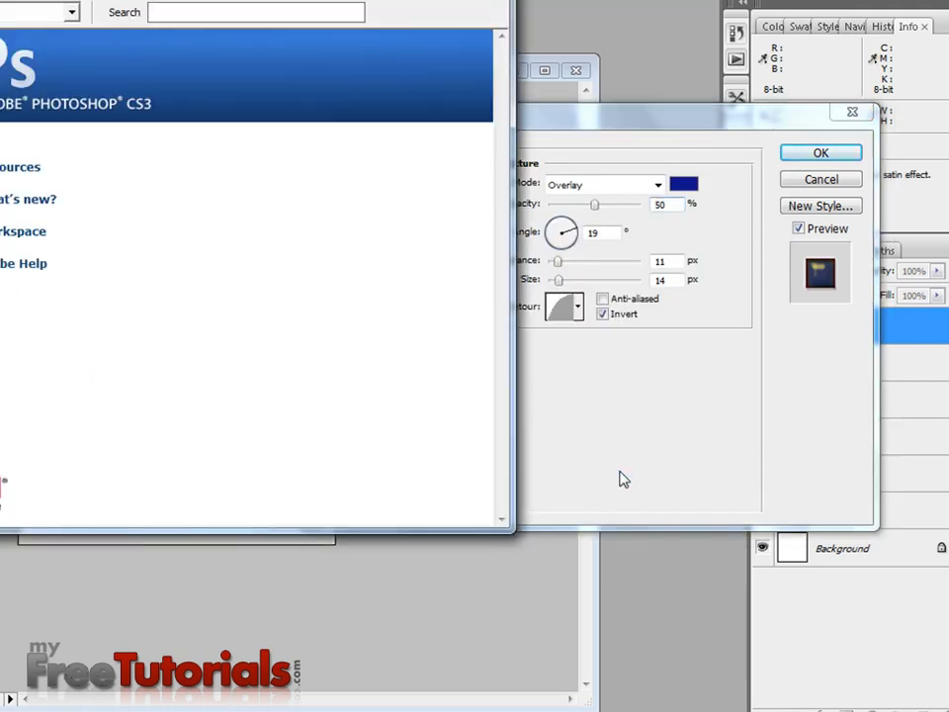
left_click(366, 3)
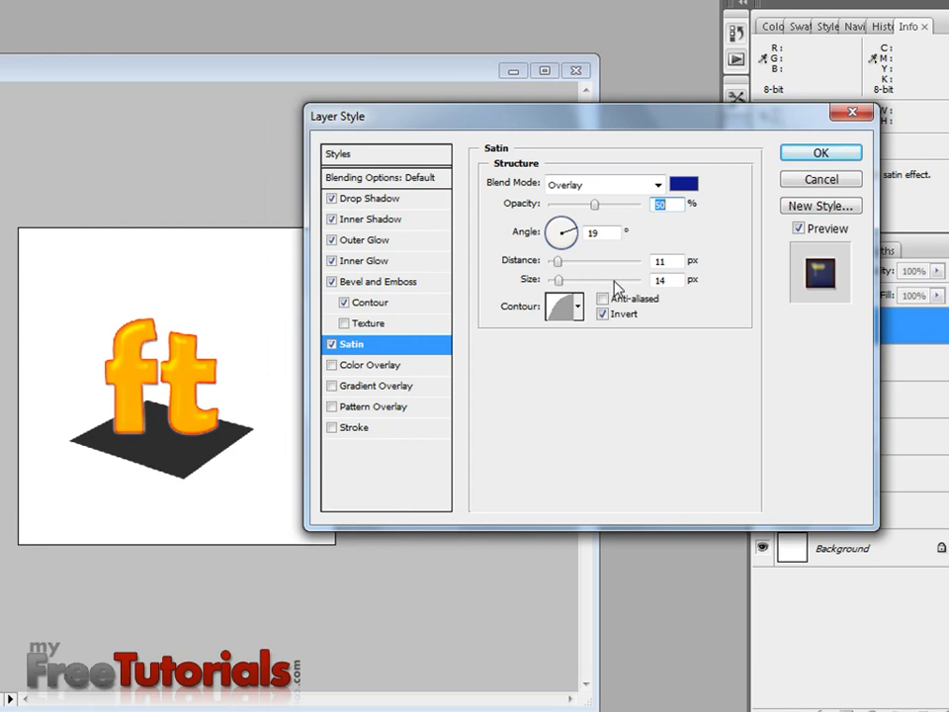
Step: Correct the satin colour to e1b90a
left_click(683, 186)
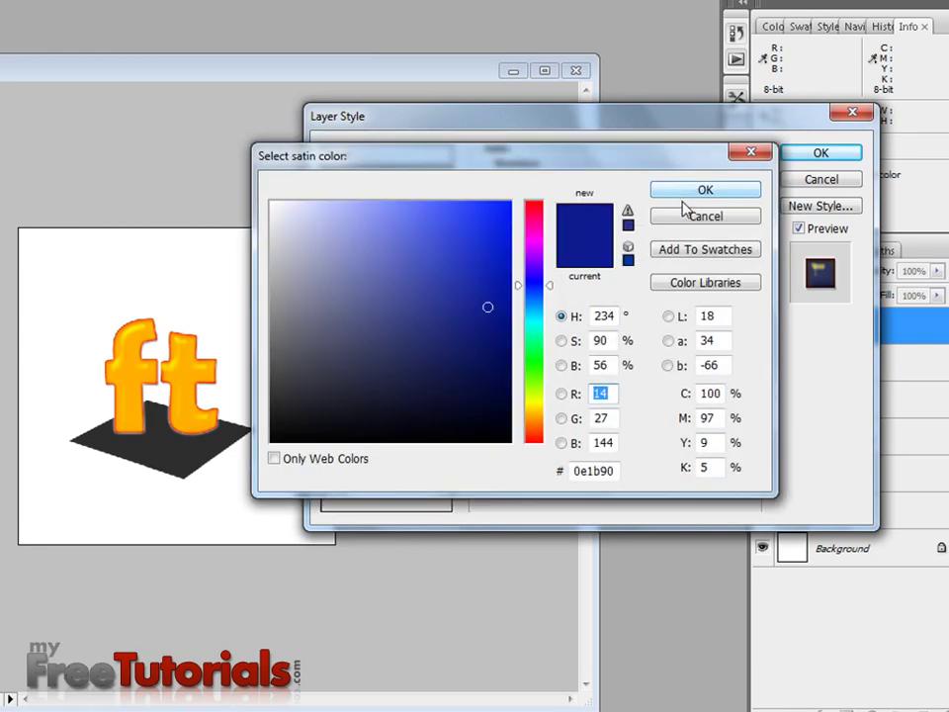
double_click(619, 475)
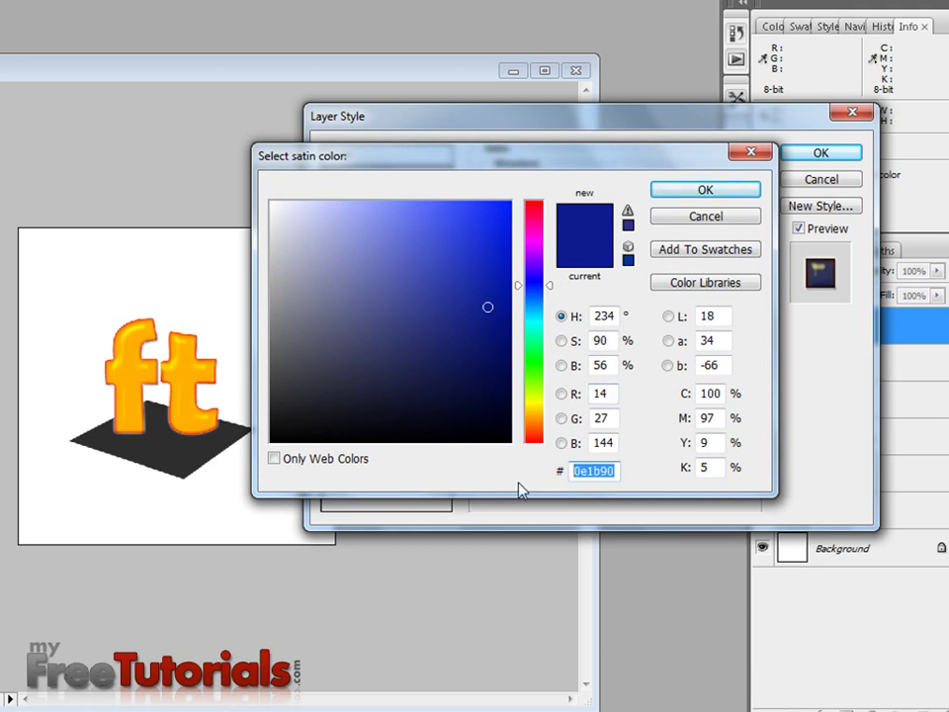
type("e1")
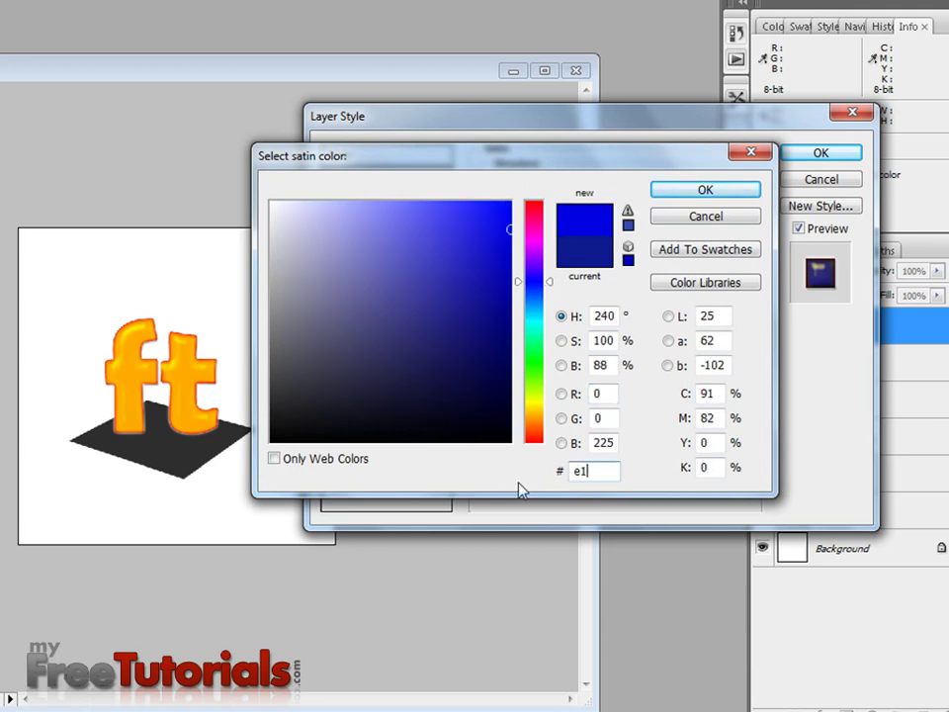
type("b90a")
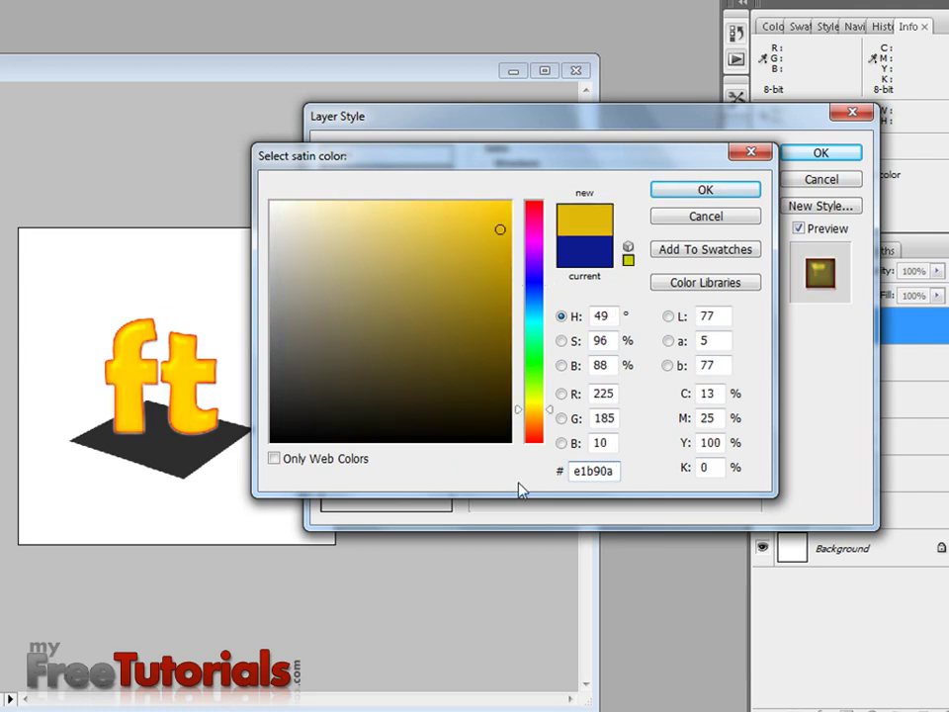
key("Return")
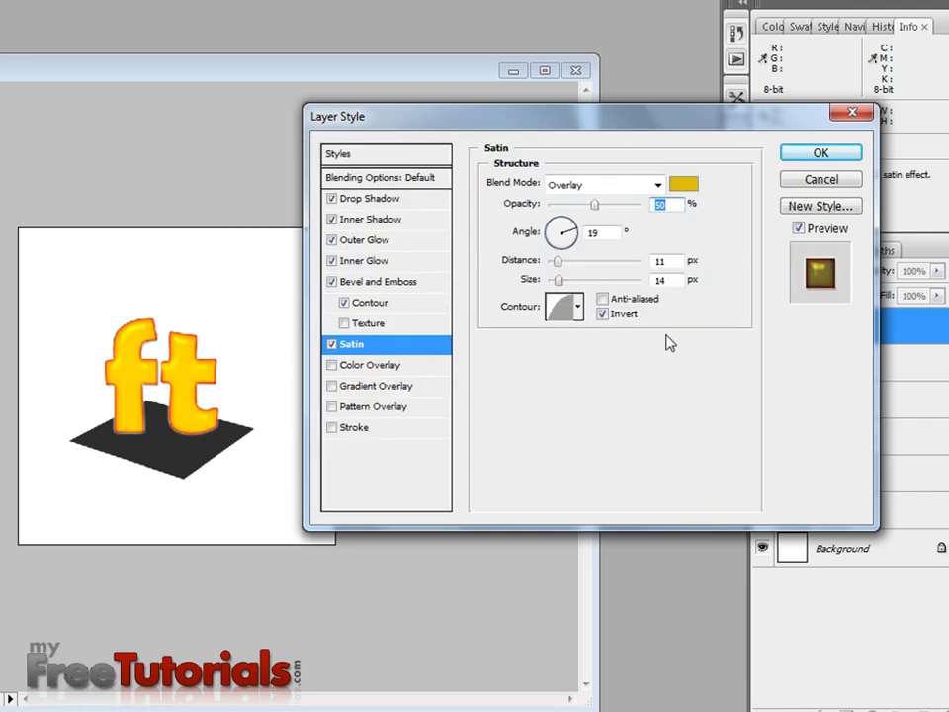
Step: Set satin opacity 73%, angle 135°, and distance 22 px
type("73")
key("Tab")
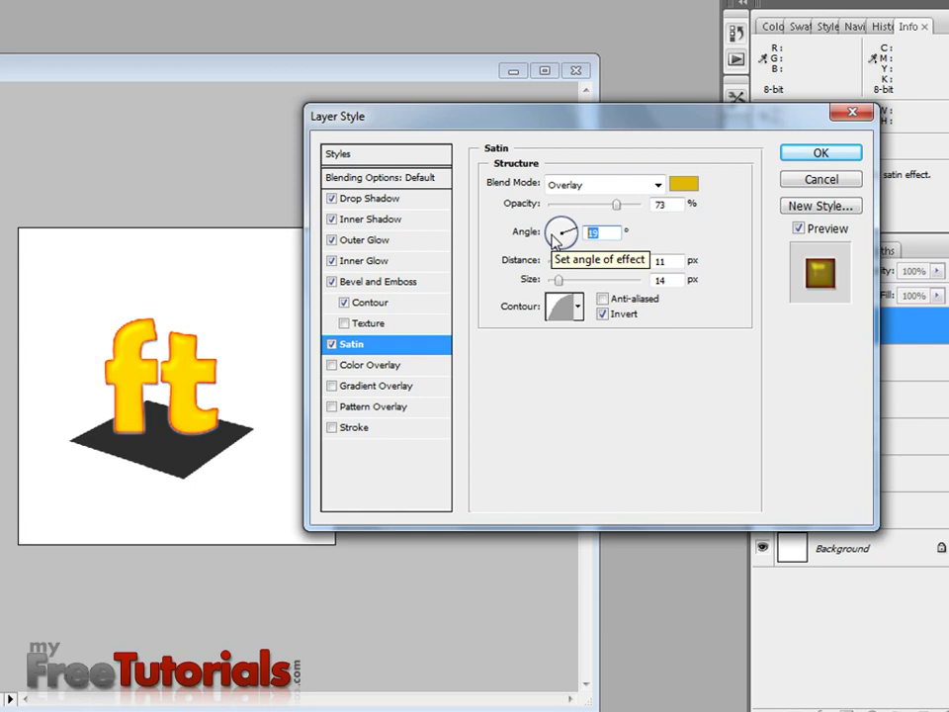
left_click(554, 226)
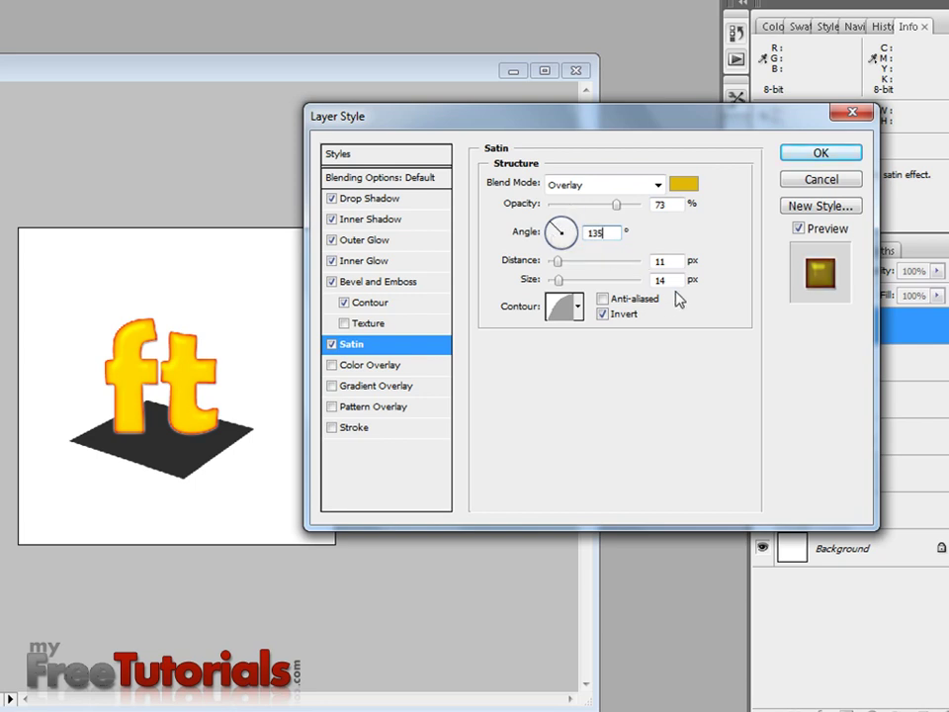
left_click_drag(674, 260, 627, 263)
type("22")
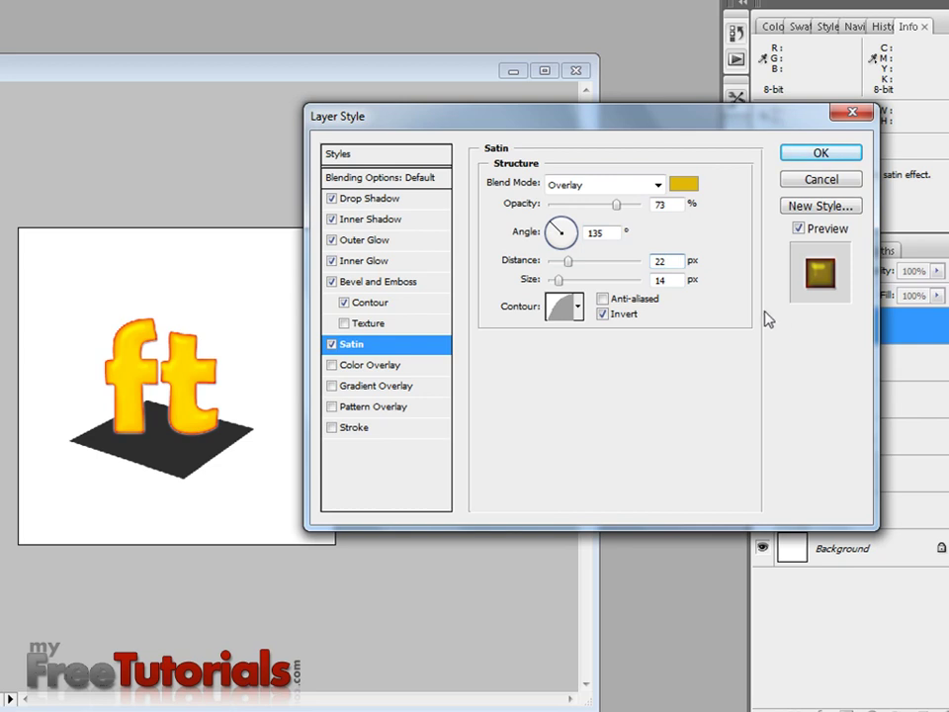
key("Tab")
Step: Set satin size 25 px with anti-aliasing, and add an orange f98c17 Color Overlay
type("25")
left_click(602, 299)
left_click(435, 367)
left_click(684, 184)
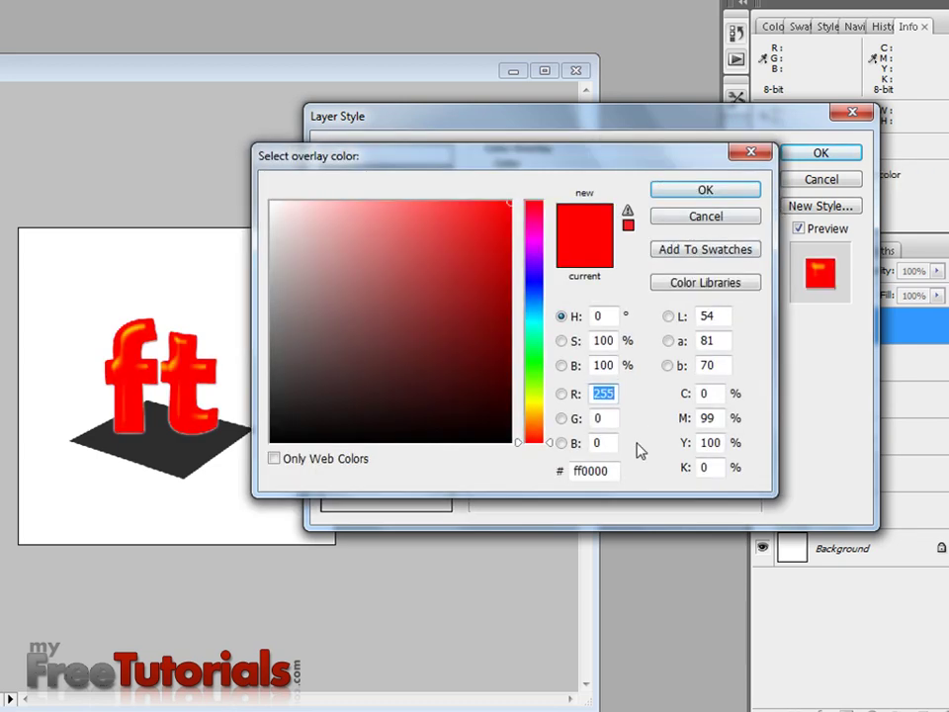
double_click(612, 472)
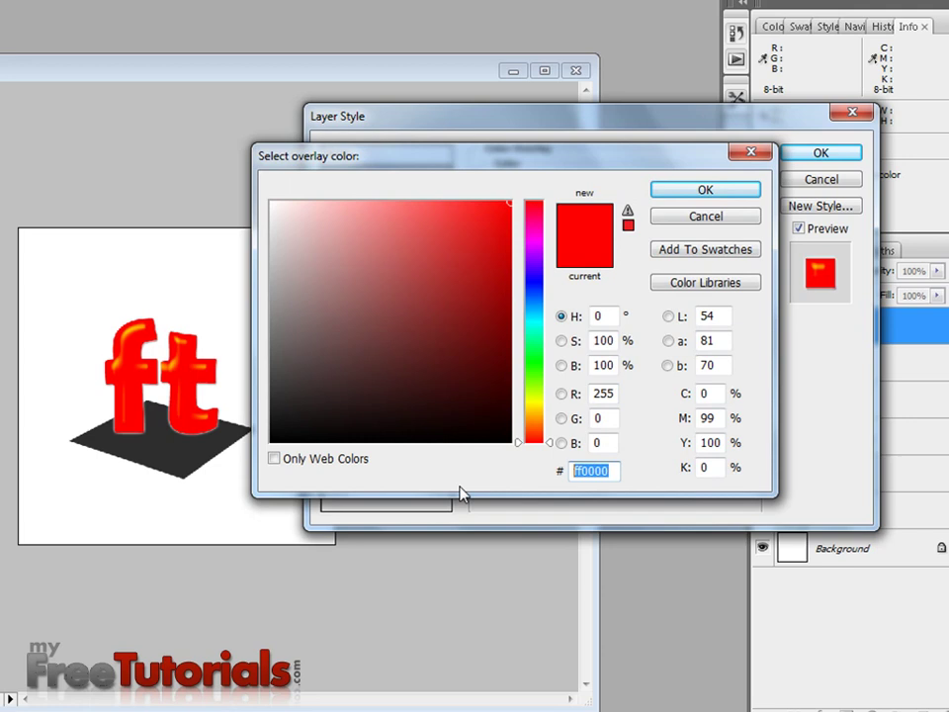
type("9")
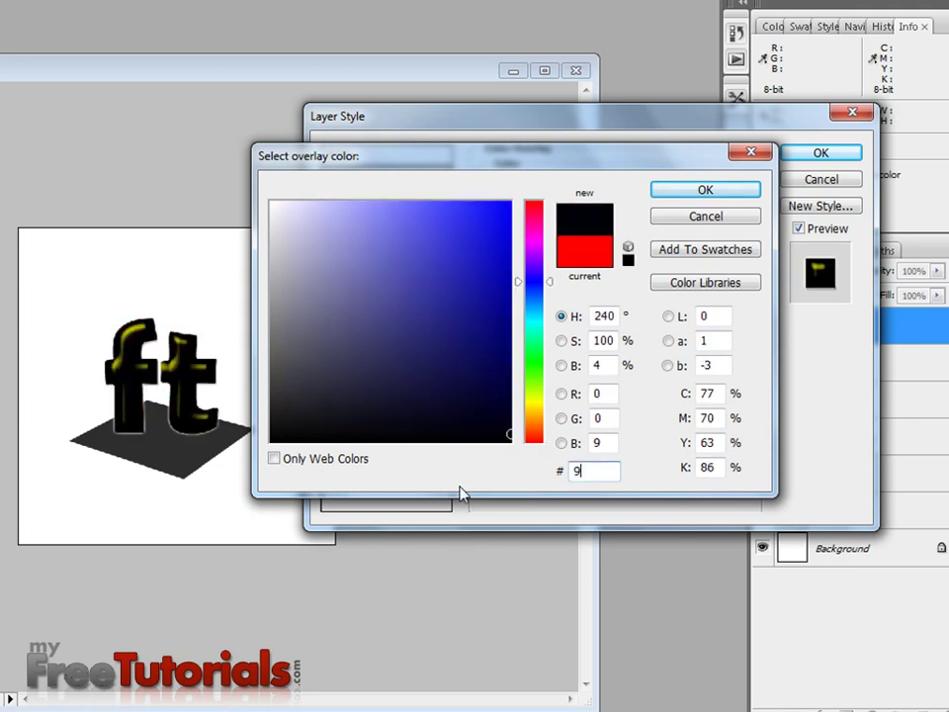
key("BackSpace")
type("f")
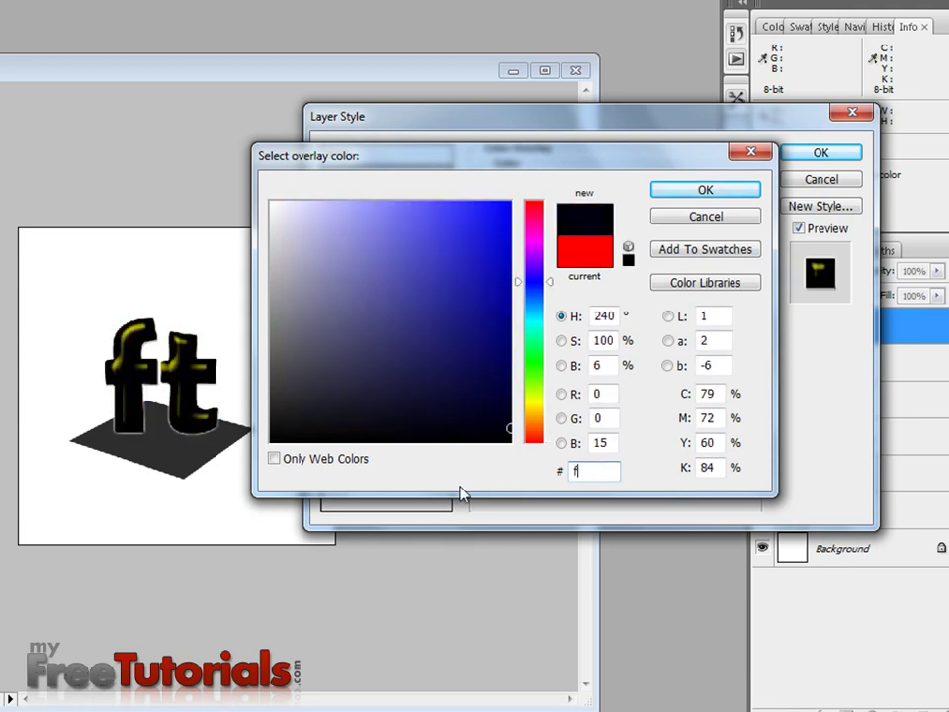
type("98")
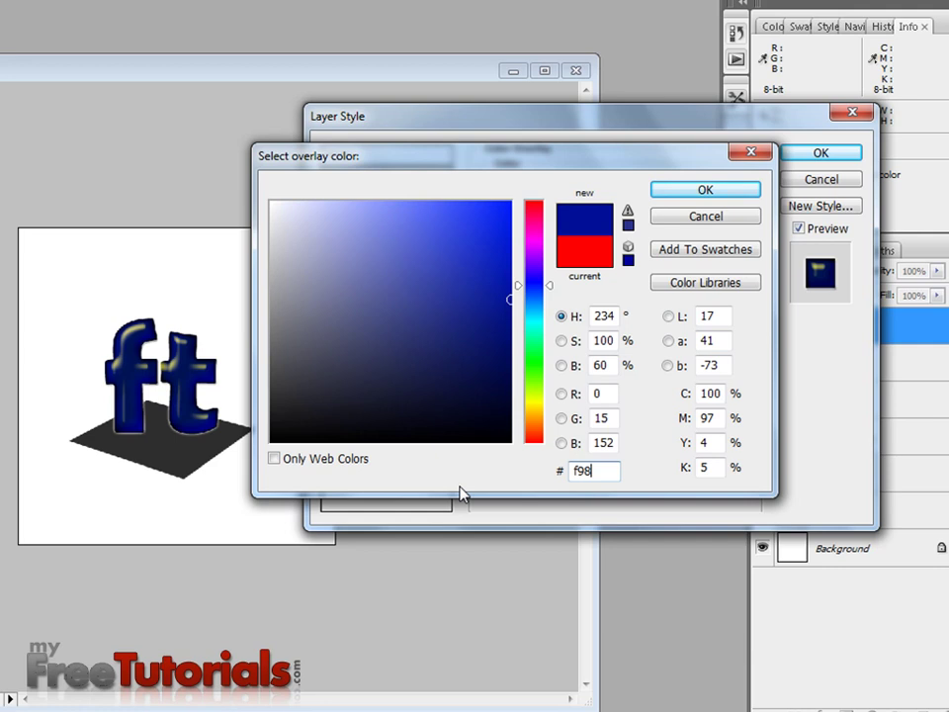
type("c17")
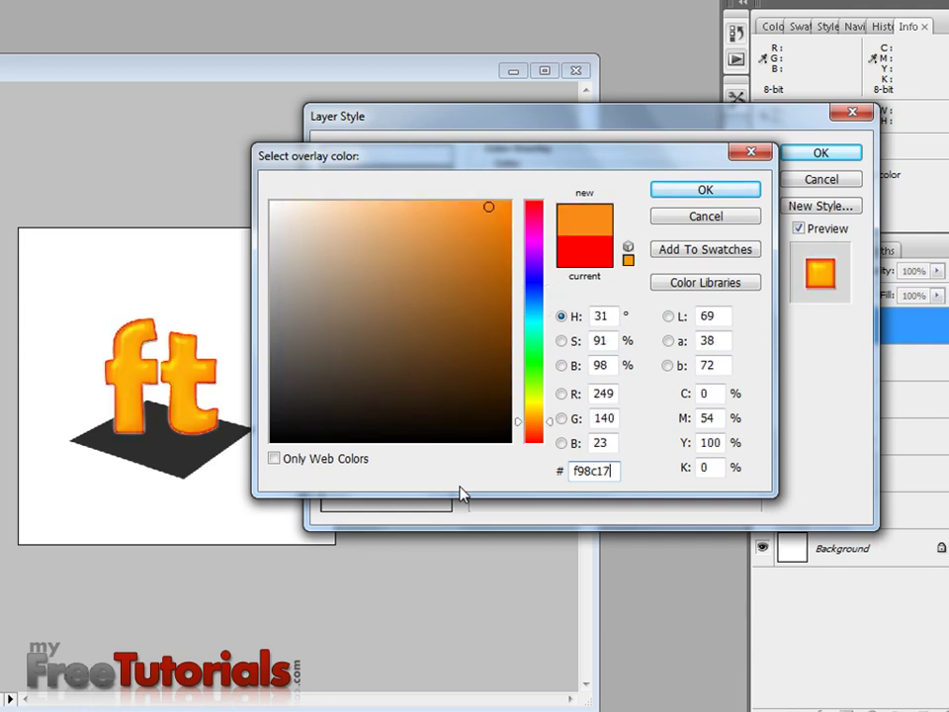
key("Return")
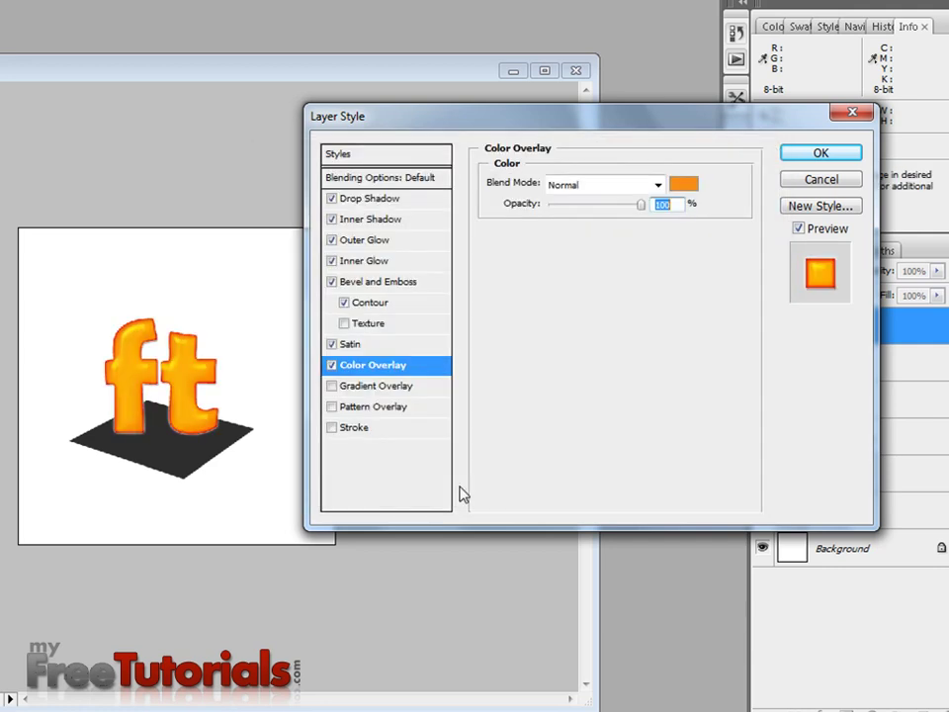
left_click(684, 183)
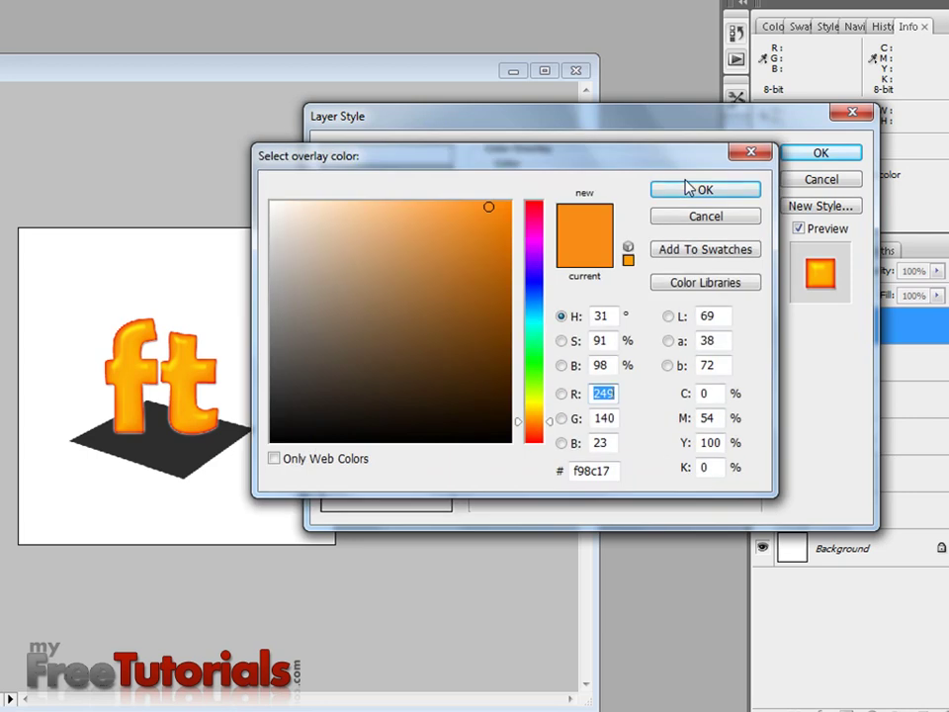
left_click(663, 190)
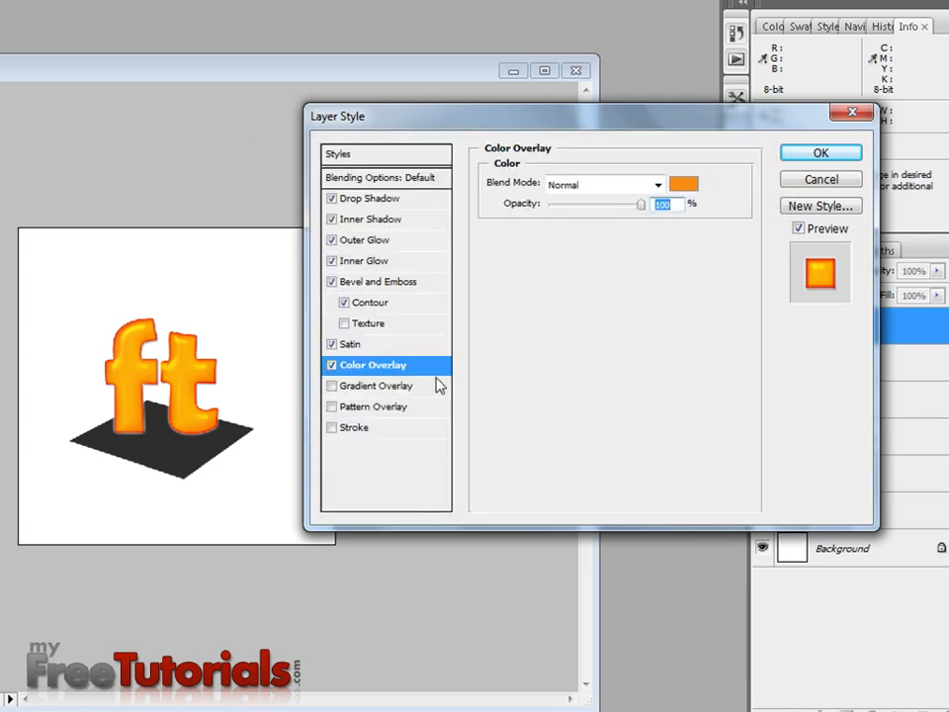
Step: Add a black 1 px outer Stroke to the ft letters
left_click(356, 431)
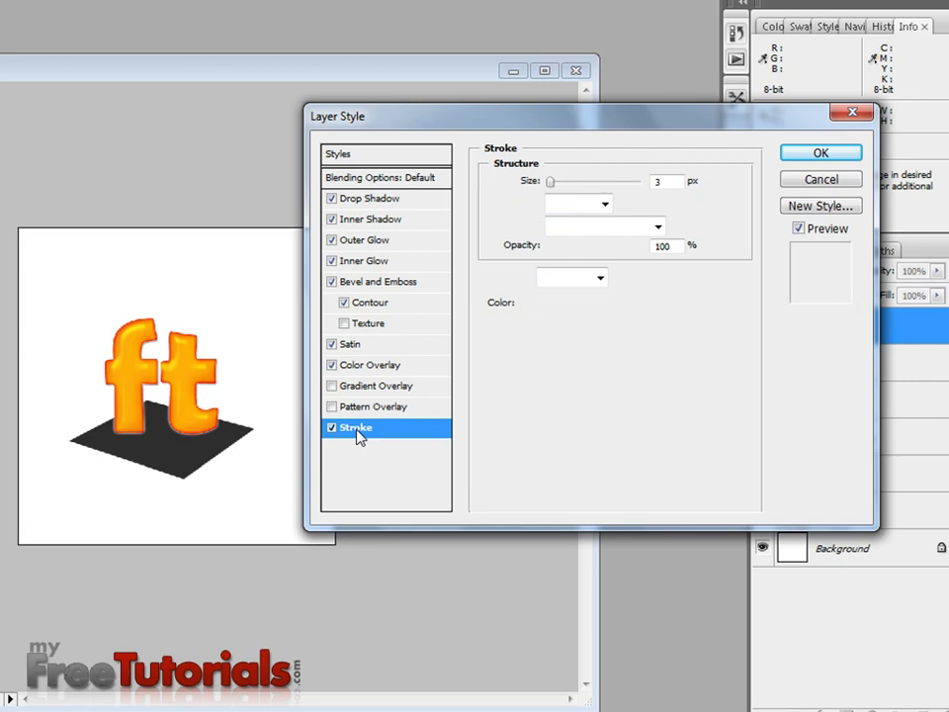
left_click(532, 313)
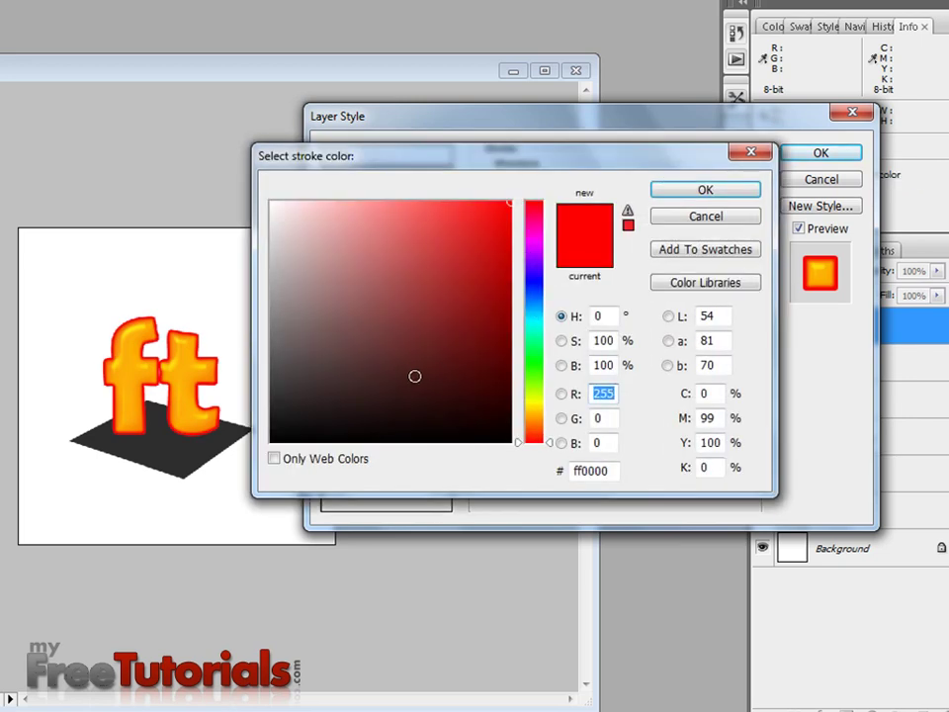
type("0")
left_click(657, 193)
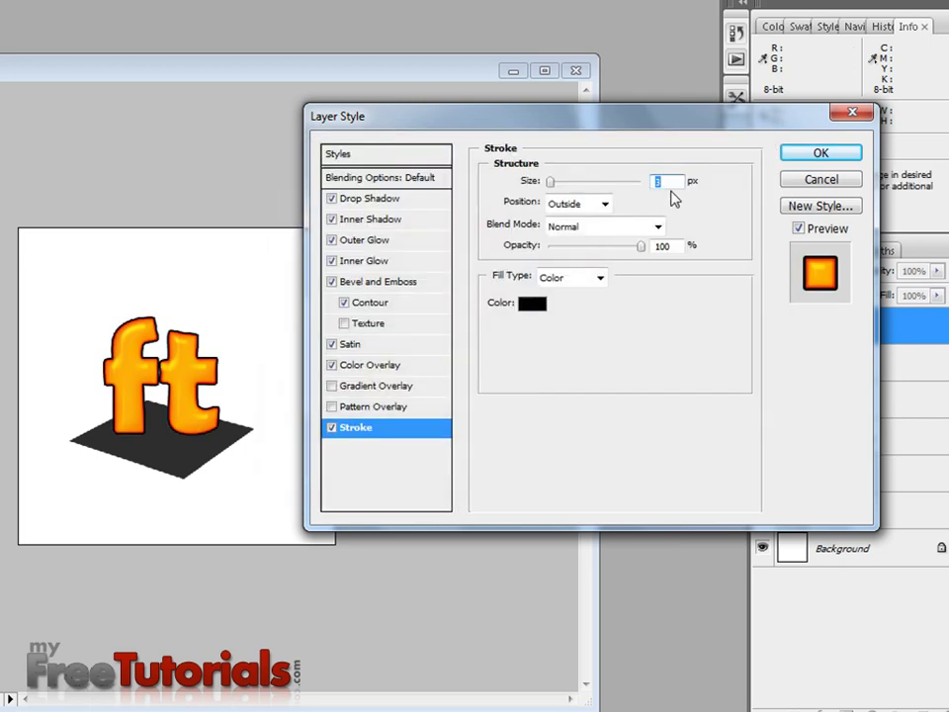
type("1")
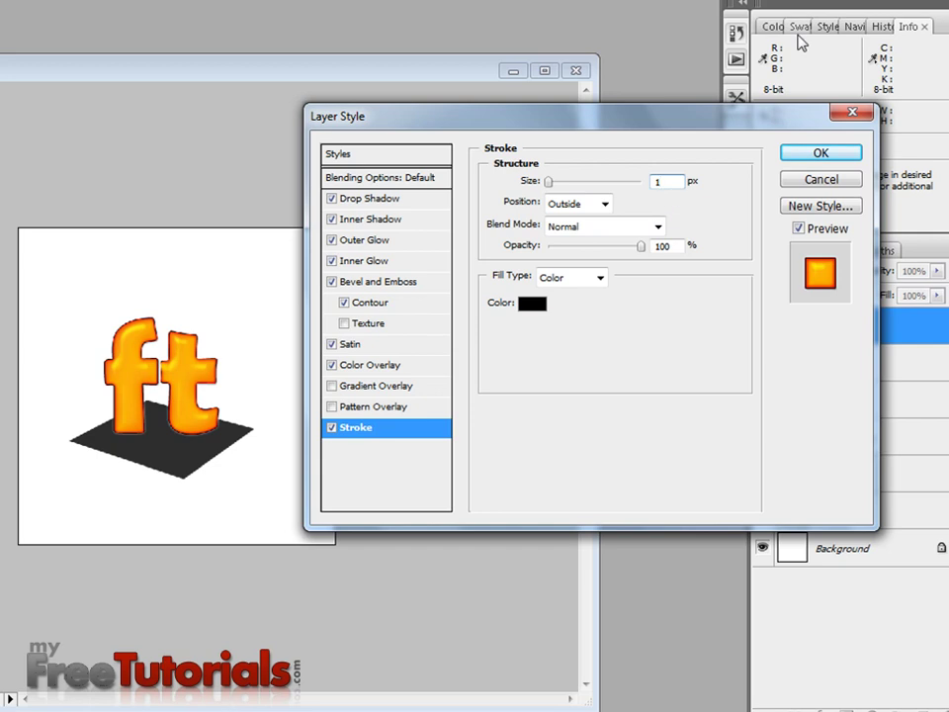
double_click(668, 247)
Step: Apply the stroke at 60% opacity and move the ft layer just above Shape 1 copy
type("60")
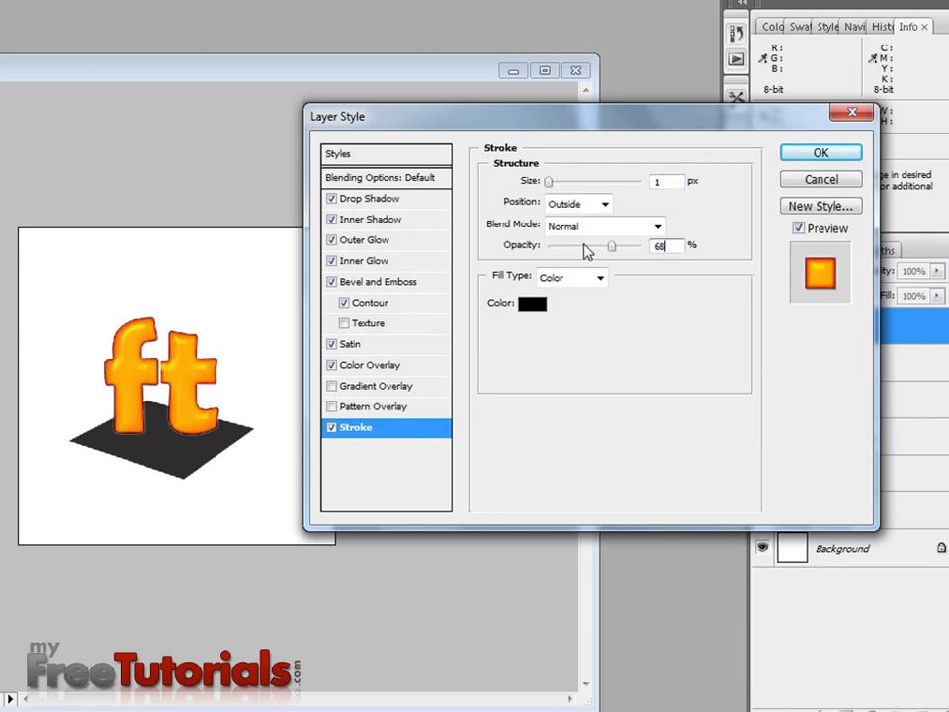
left_click(803, 156)
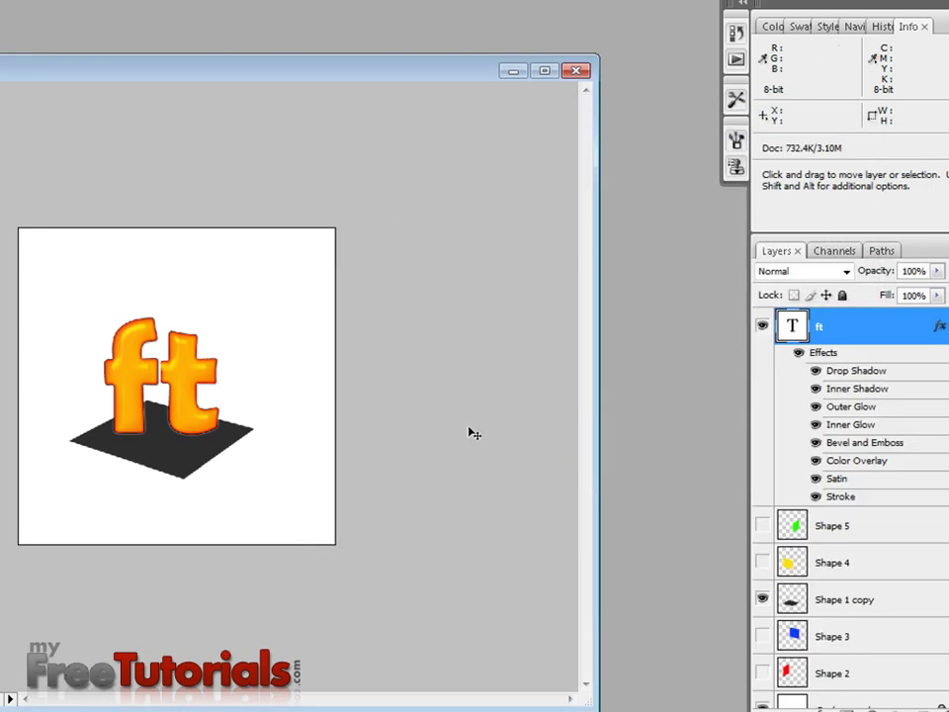
left_click(945, 335)
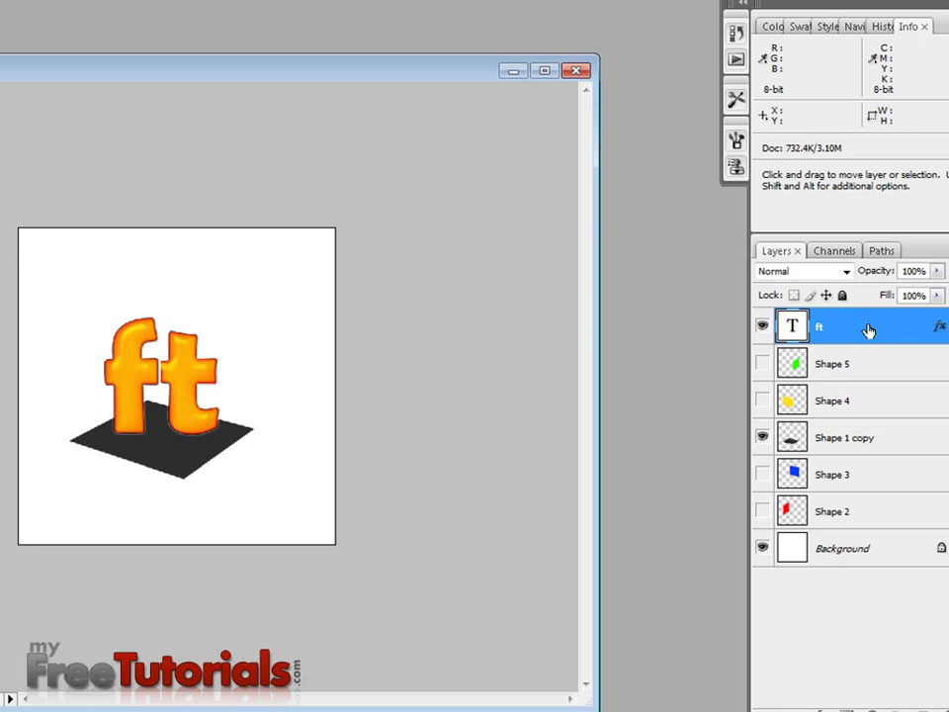
left_click_drag(869, 330, 867, 420)
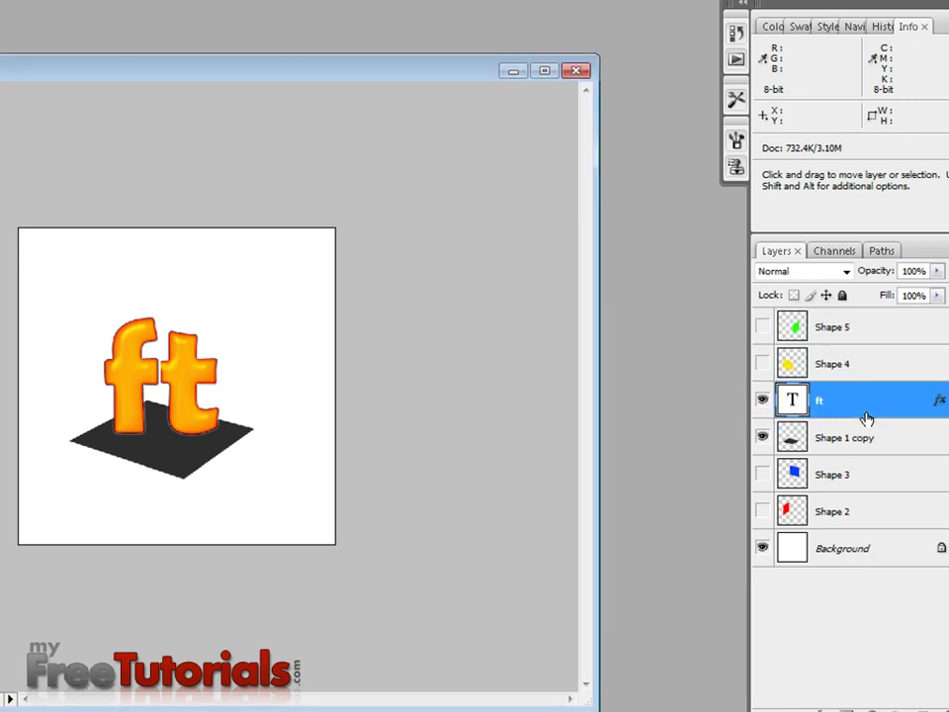
Step: Toggle Shape 5 and Shape 4 visibility on and back off
left_click(762, 326)
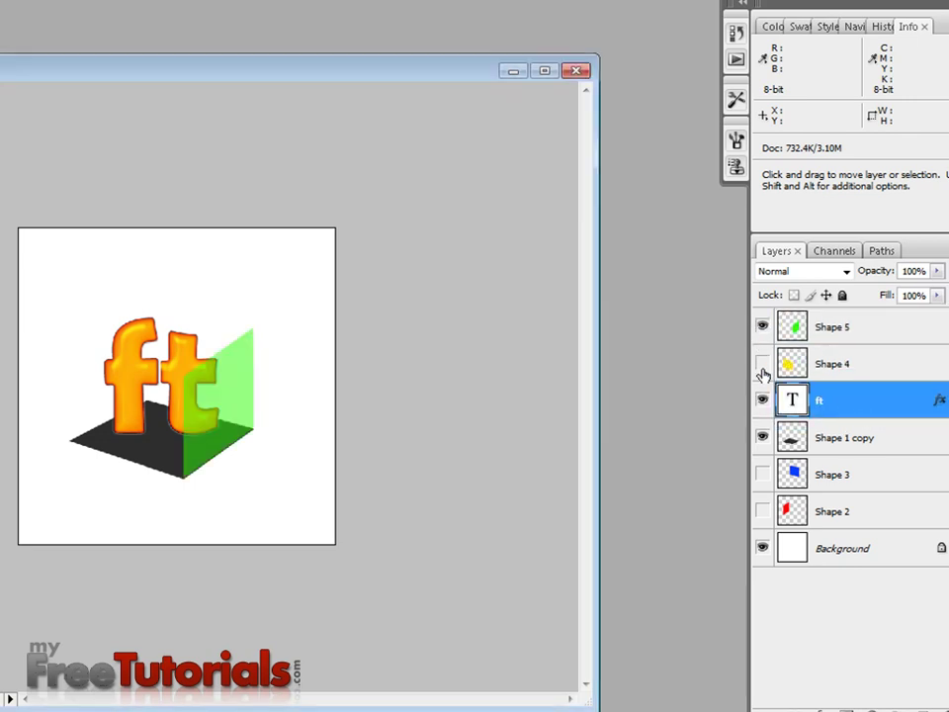
left_click(762, 364)
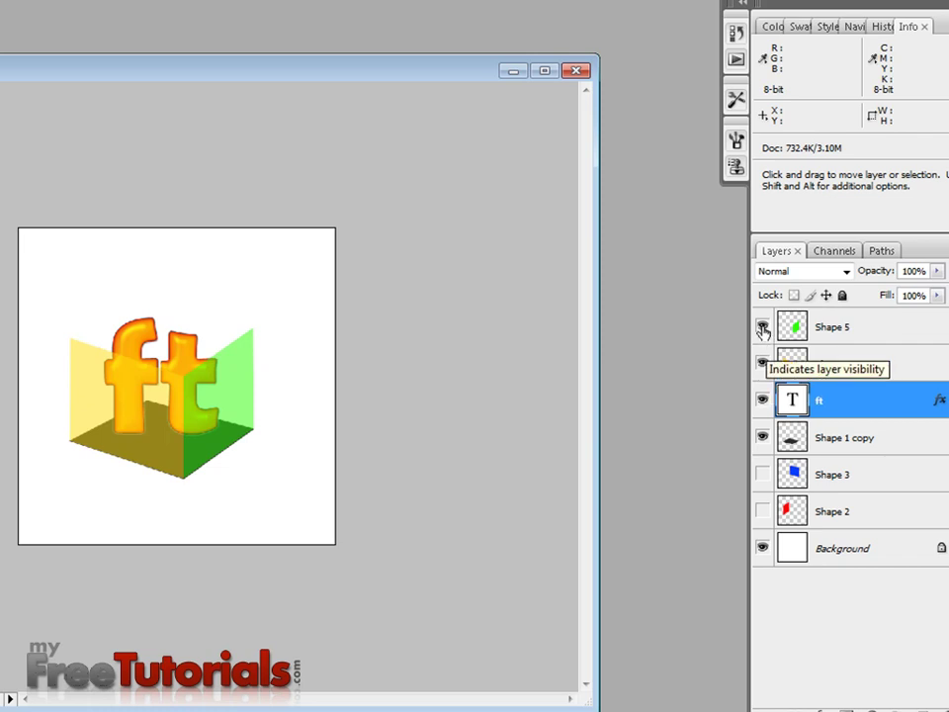
left_click(763, 326)
left_click(762, 364)
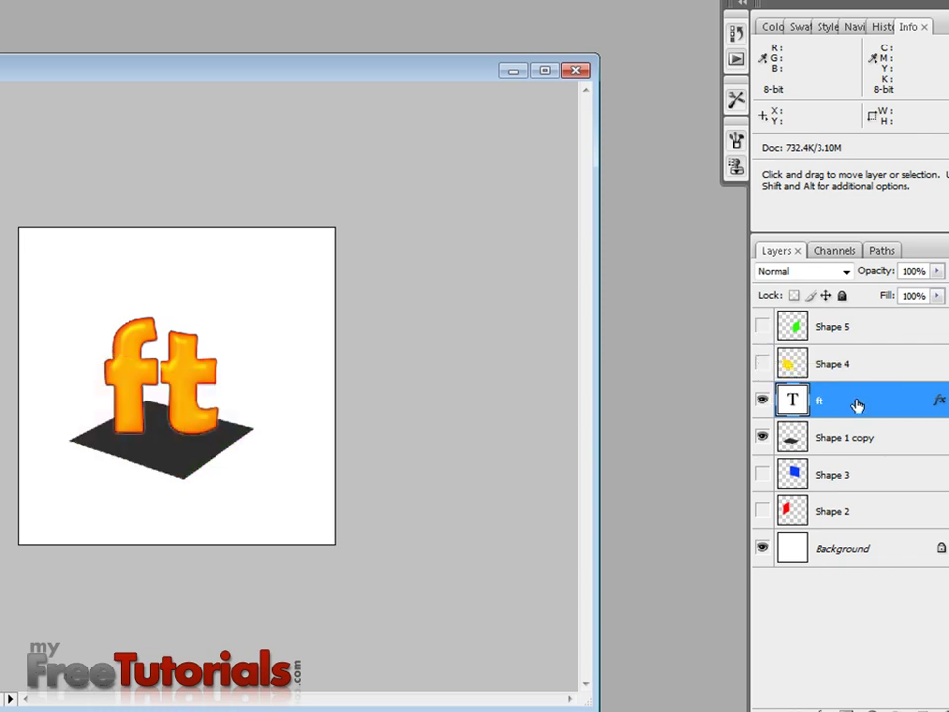
Step: Duplicate the ft layer and rasterize the ft copy text
key("ctrl+j")
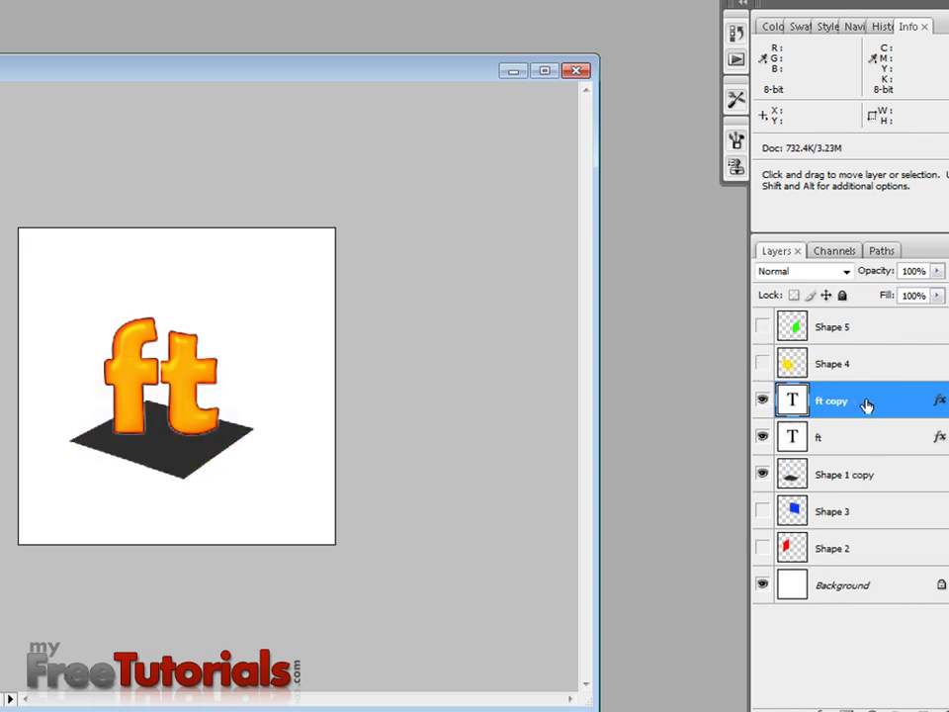
right_click(867, 405)
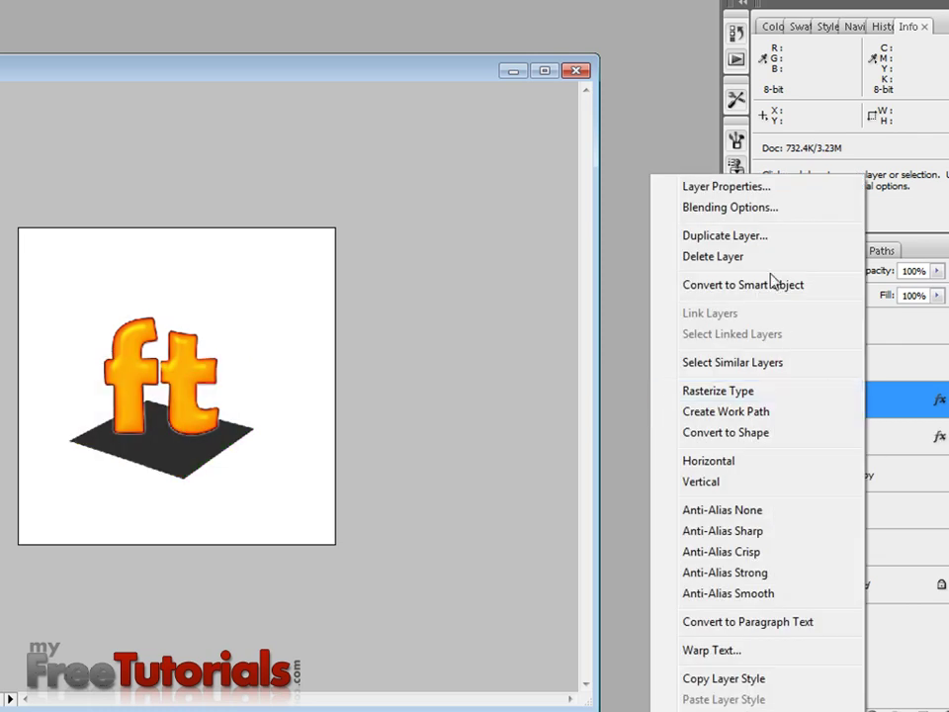
left_click(740, 392)
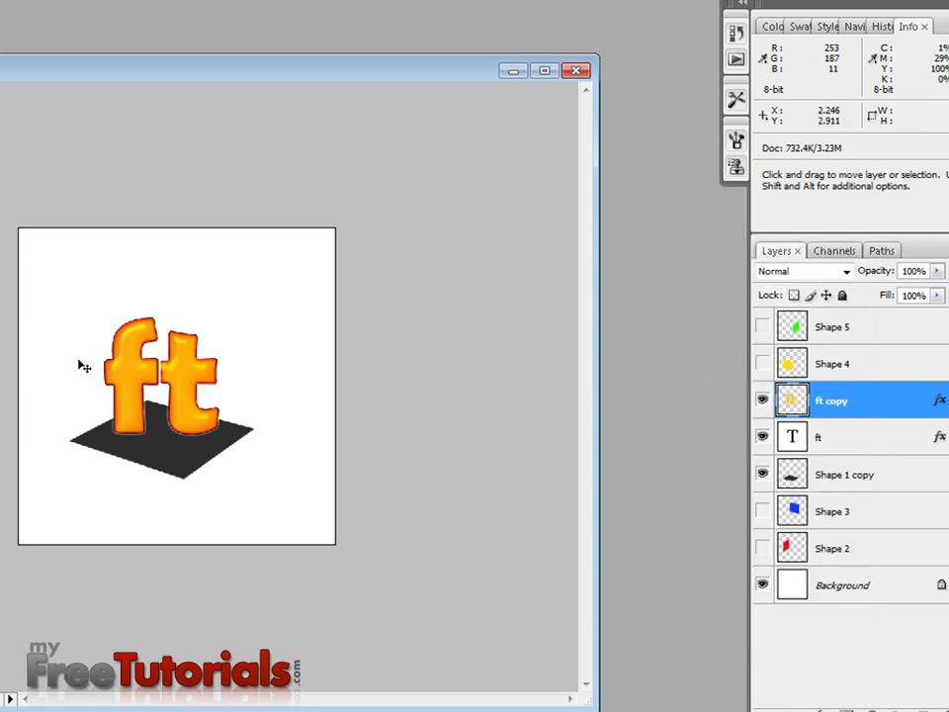
Step: Flip the ft copy vertically and move it beneath the original as a reflection
key("ctrl+t")
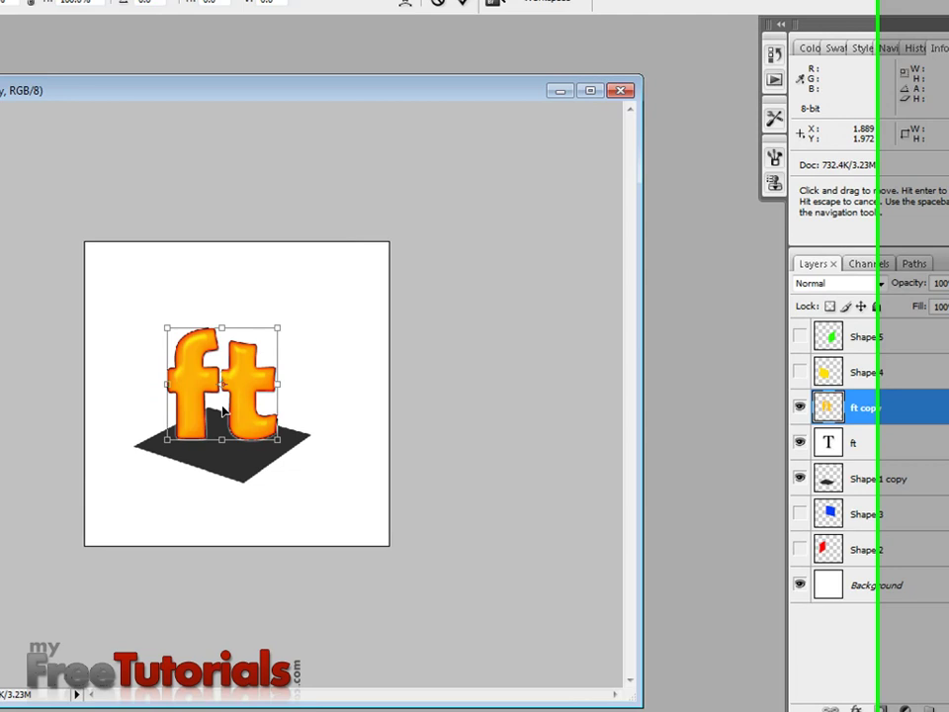
right_click(162, 398)
left_click(435, 653)
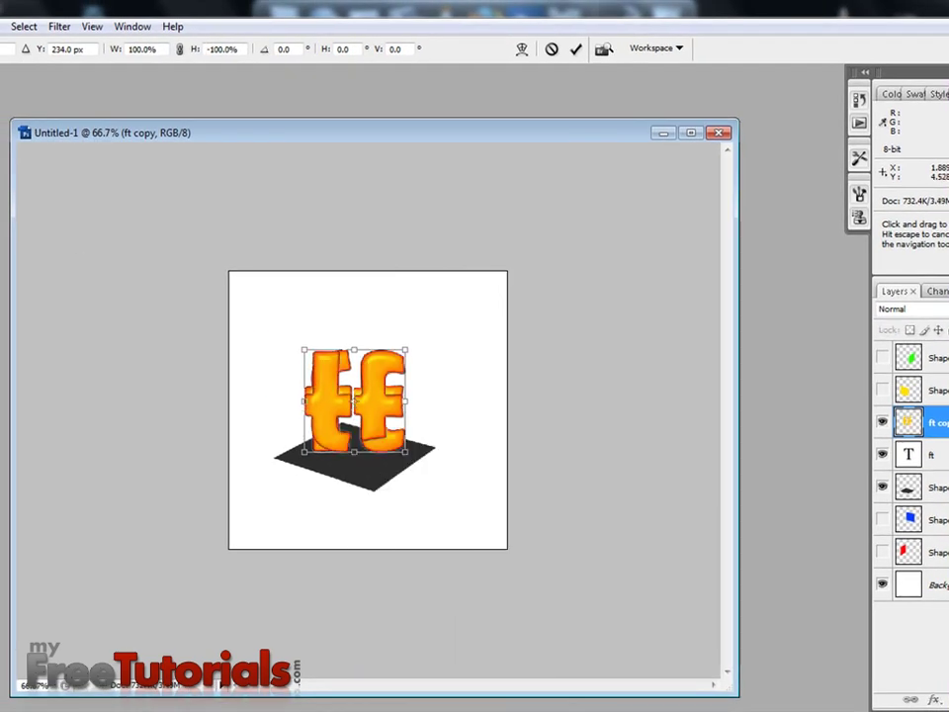
left_click_drag(354, 400, 354, 510)
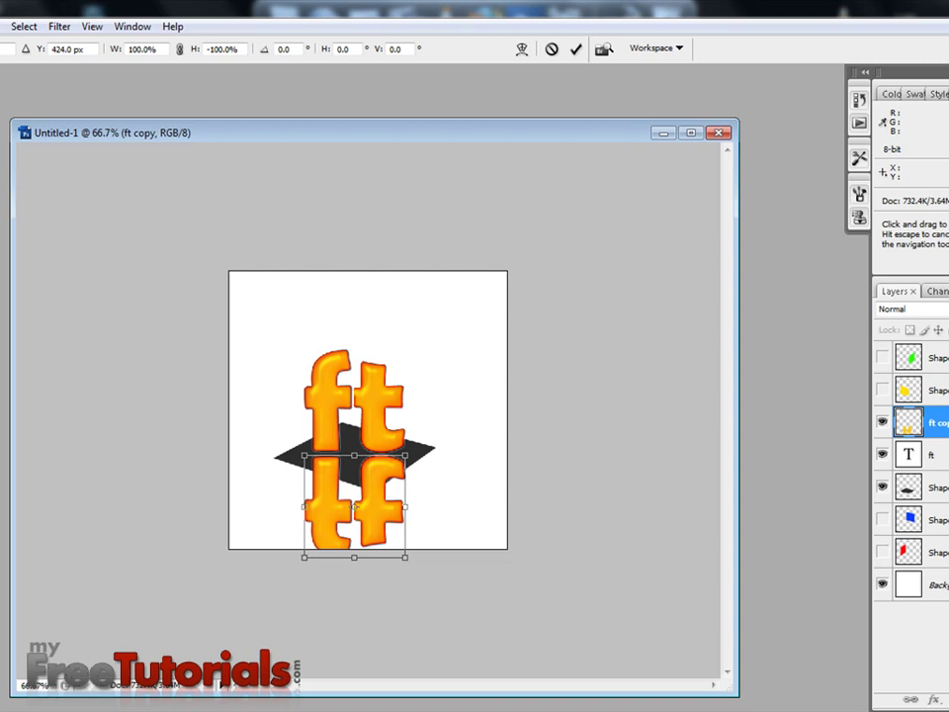
key("Return")
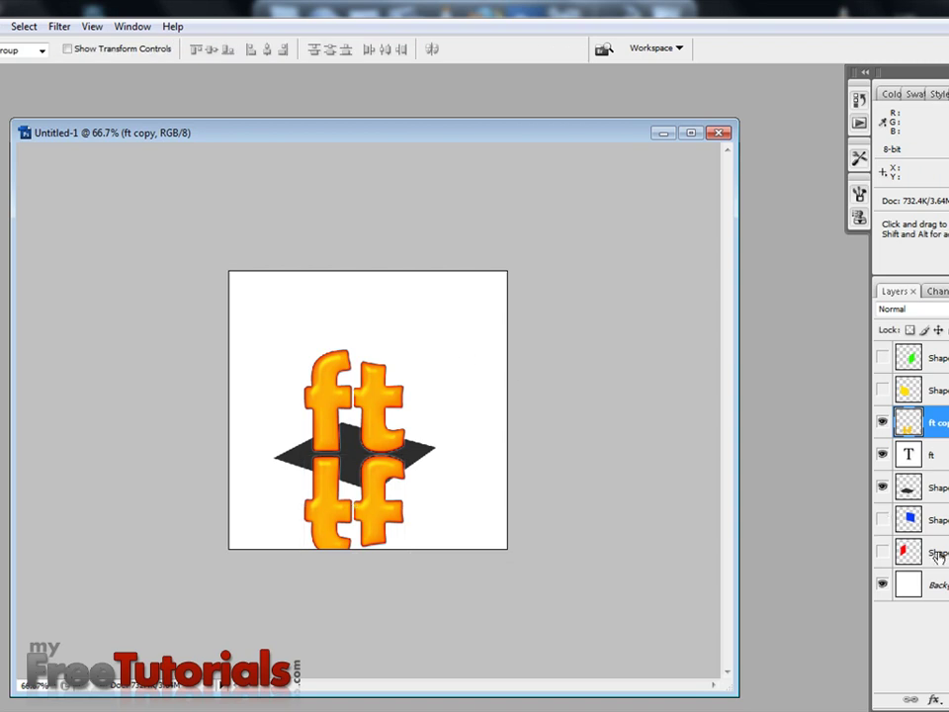
Step: Trim the ft copy to the floor shape's outline and set its opacity to 30%
left_click(906, 489, "ctrl")
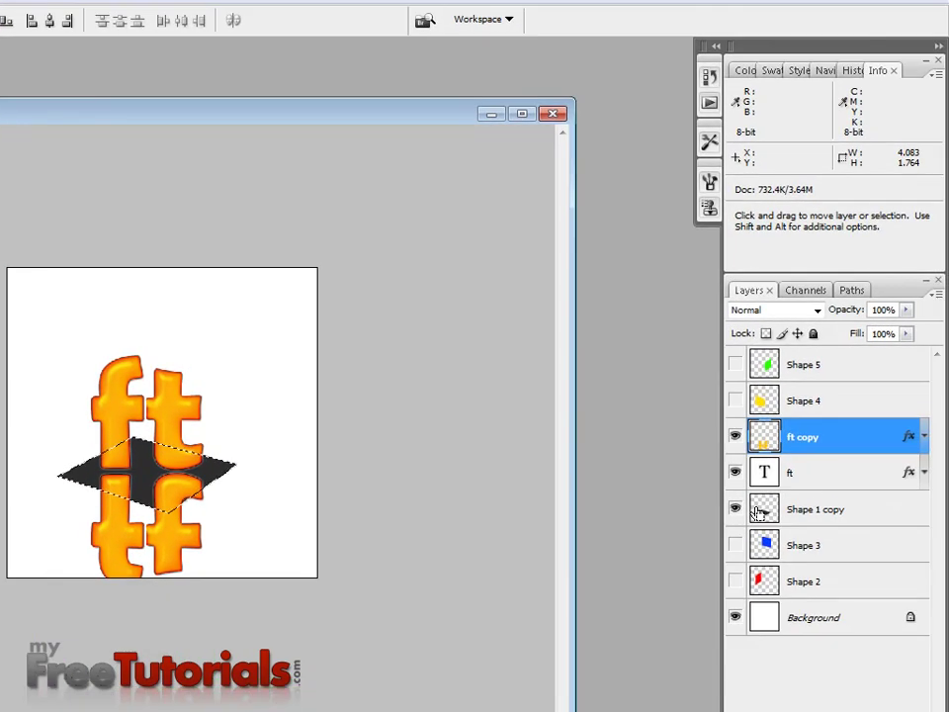
key("shift")
key("ctrl+shift+i")
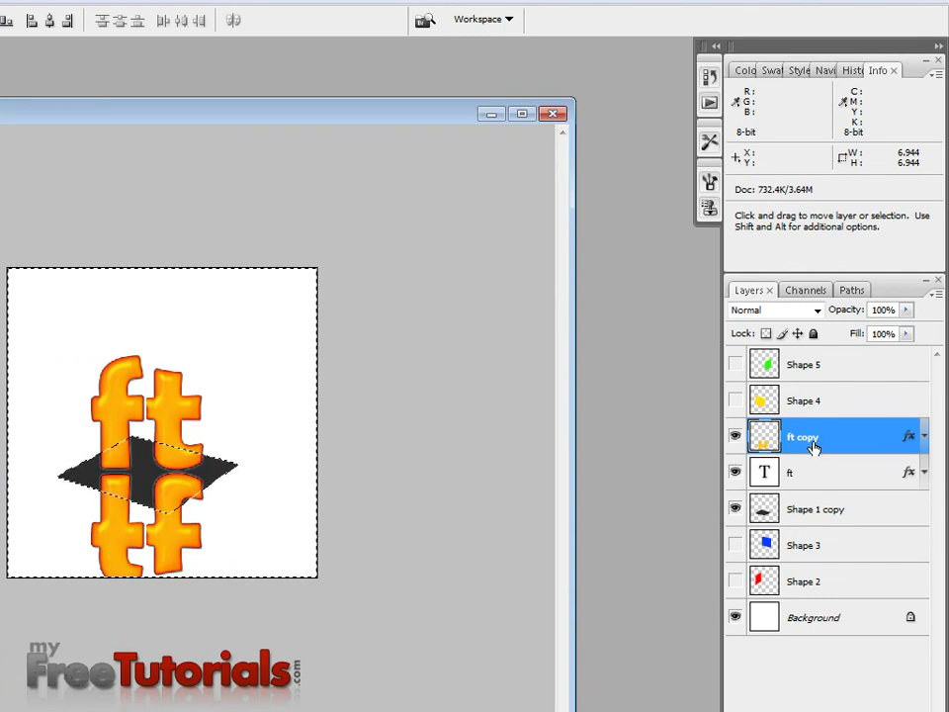
key("Delete")
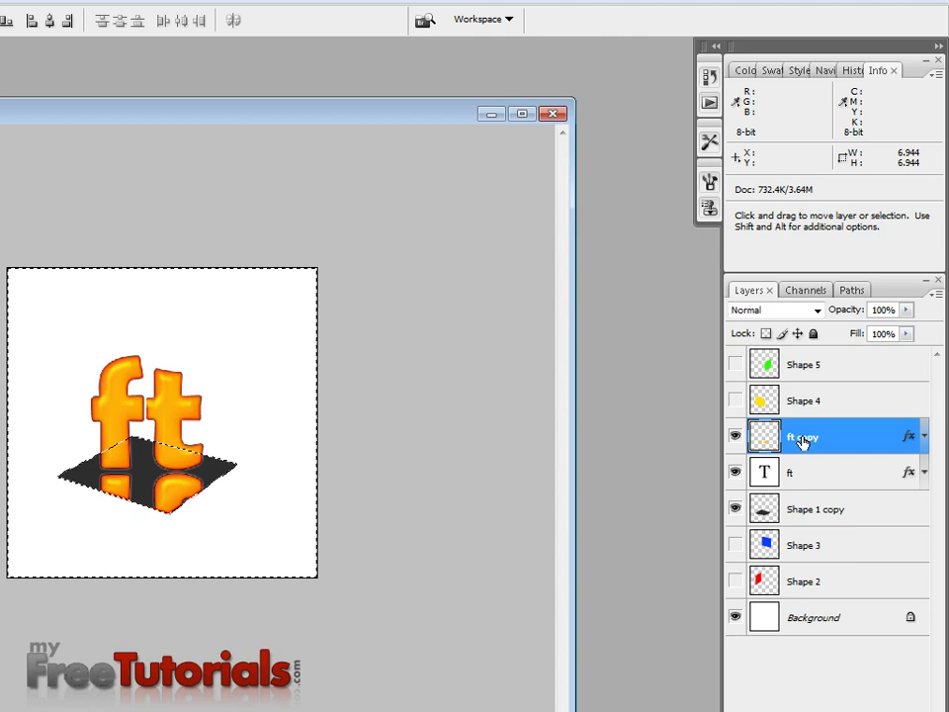
key("ctrl+d")
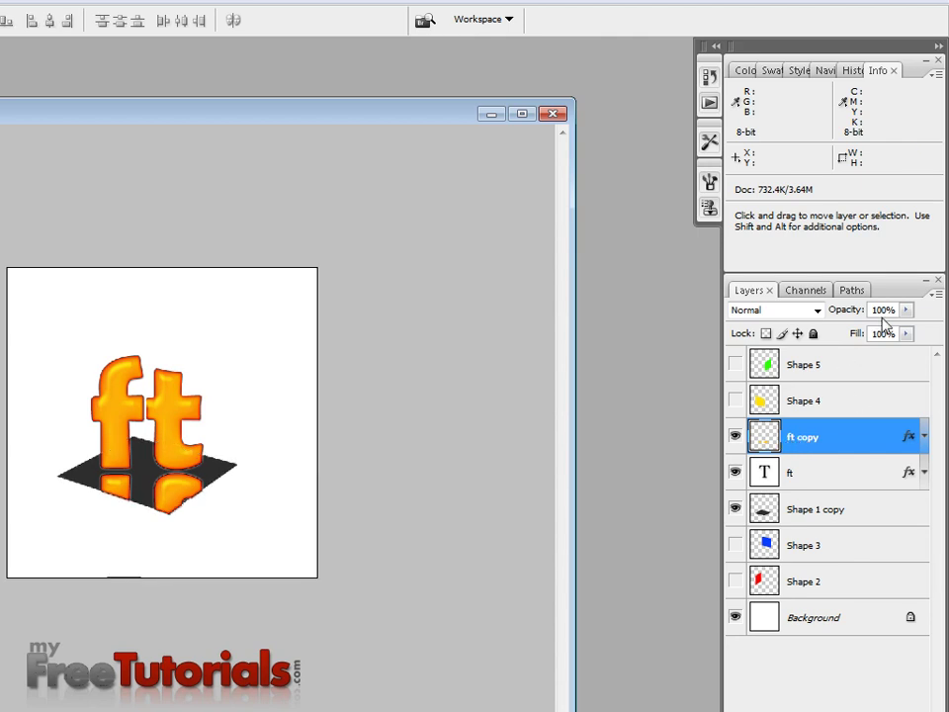
type("30")
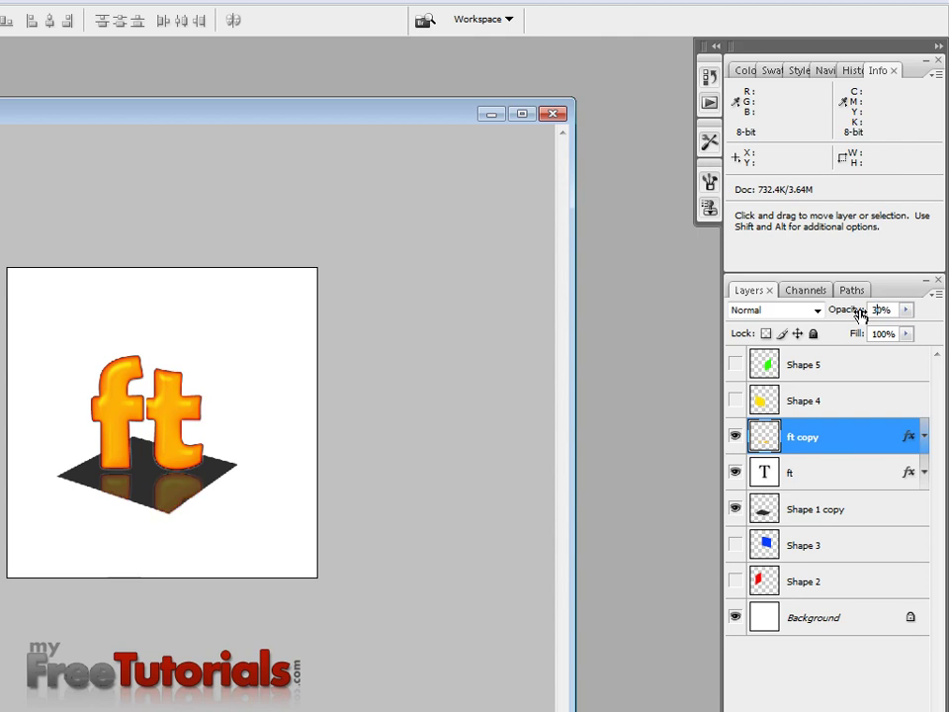
Step: Set the original ft layer's opacity to 90%
left_click(784, 476)
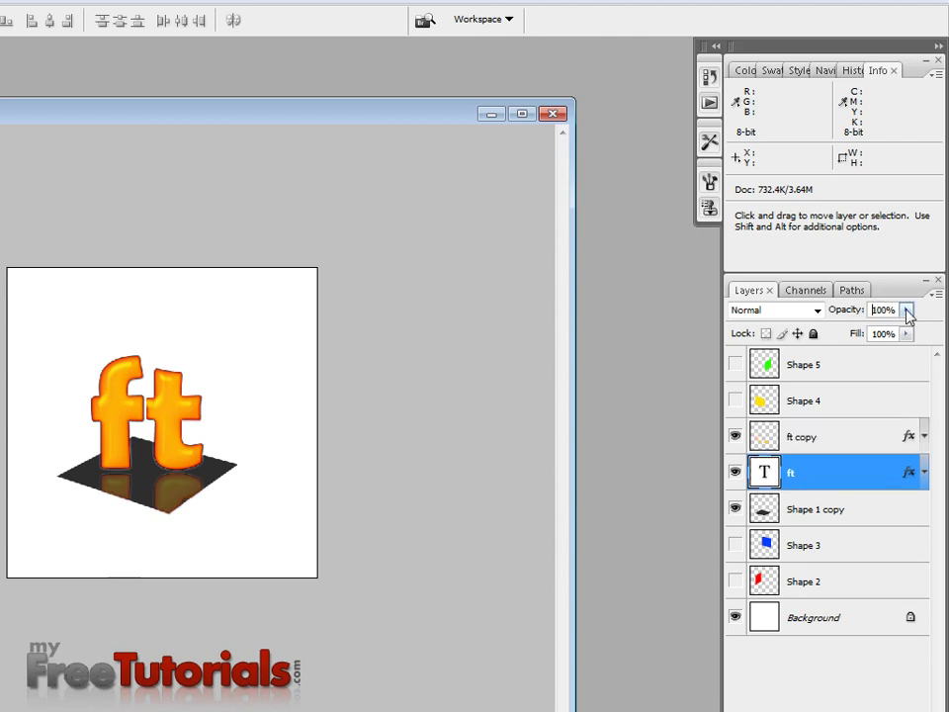
left_click(884, 310)
type("80")
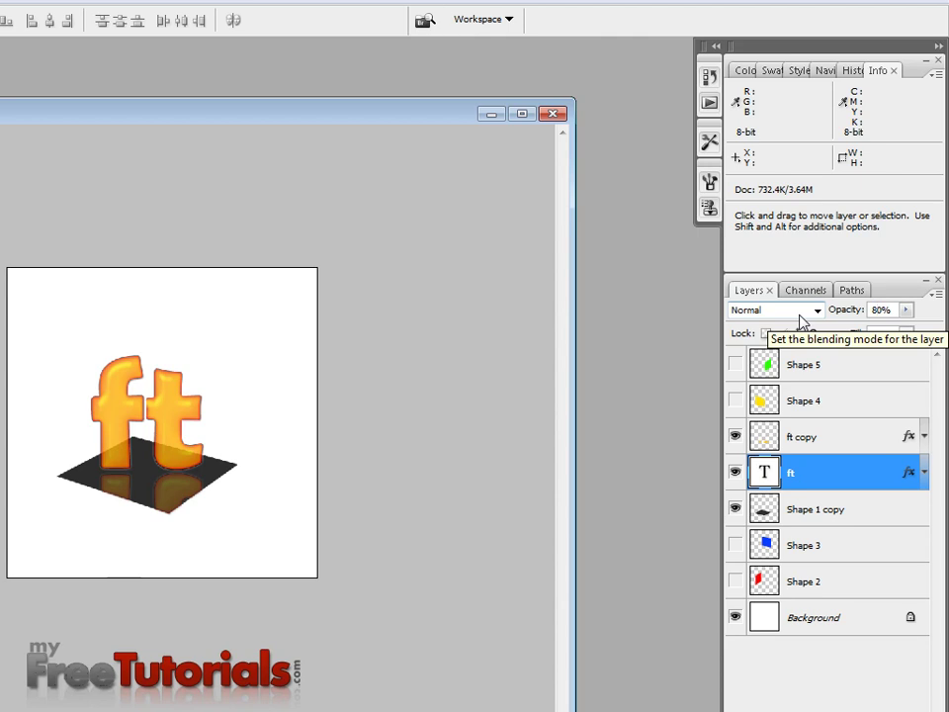
key("Left")
key("BackSpace")
type("9")
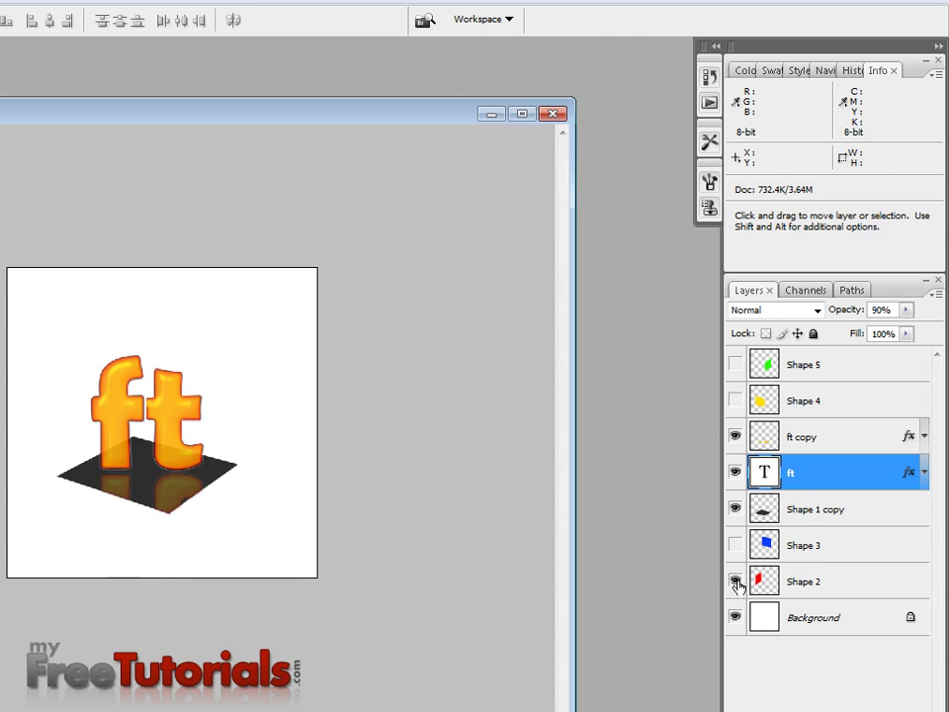
Step: Hide the green, yellow and blue faces and open Blending Options for Shape 2
left_click_drag(737, 586, 736, 364)
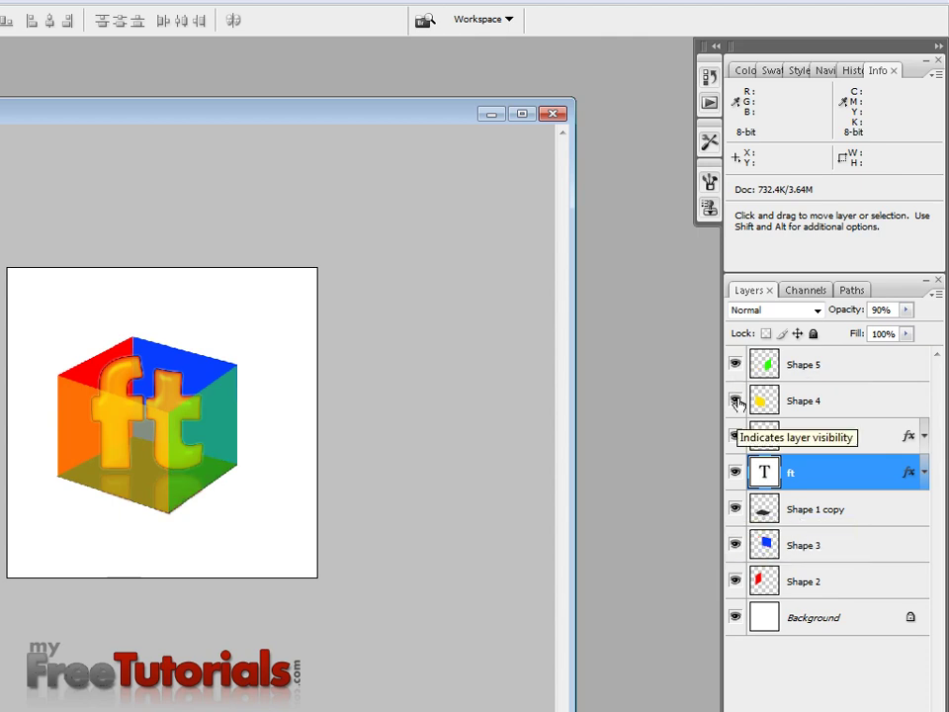
left_click_drag(736, 370, 728, 405)
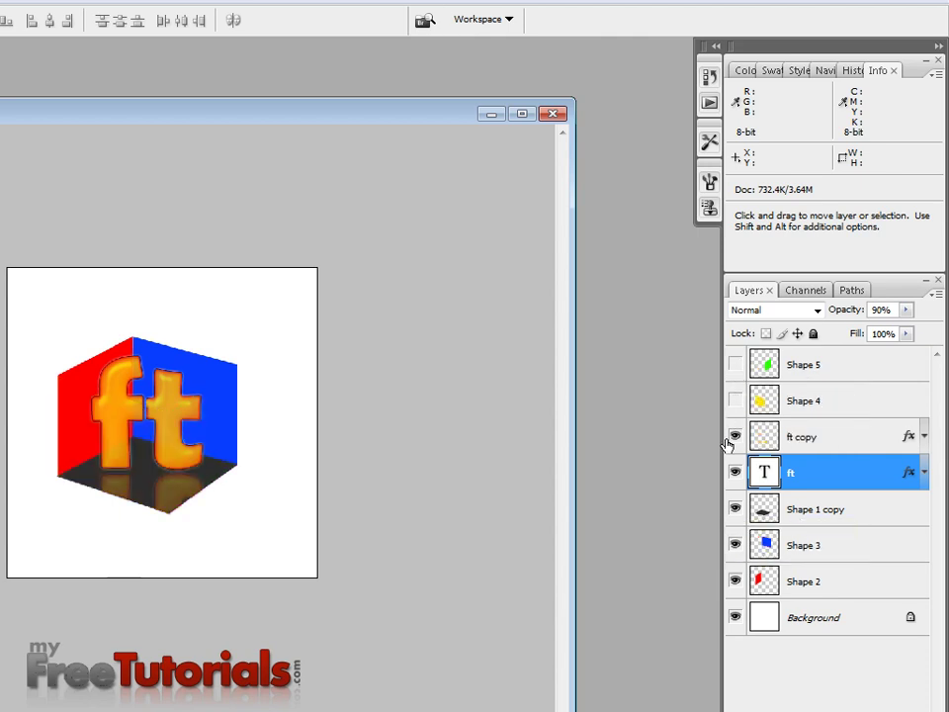
left_click(736, 546)
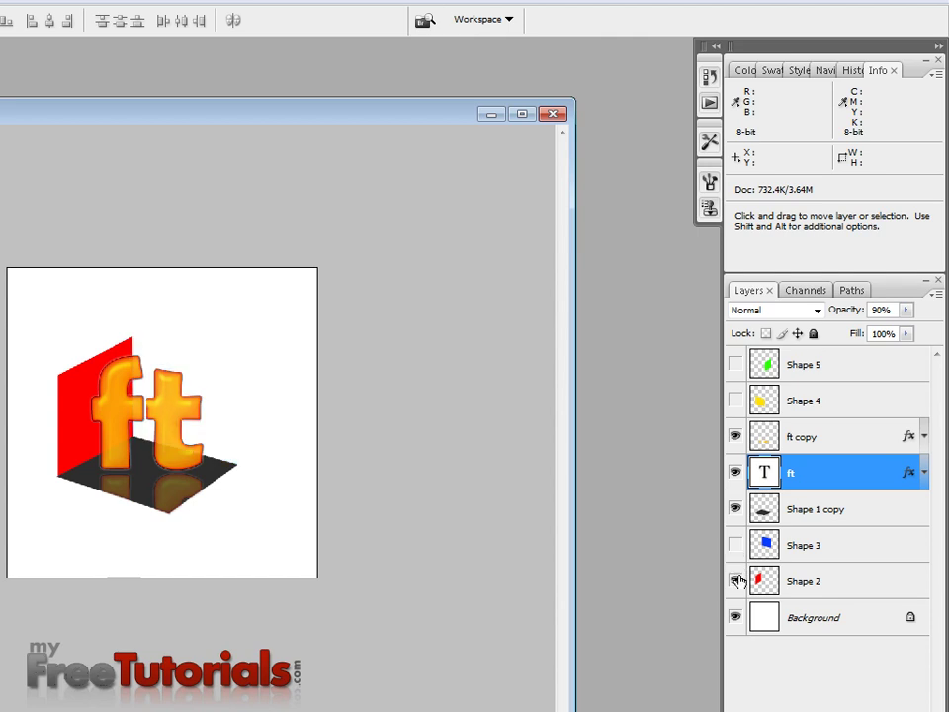
right_click(839, 587)
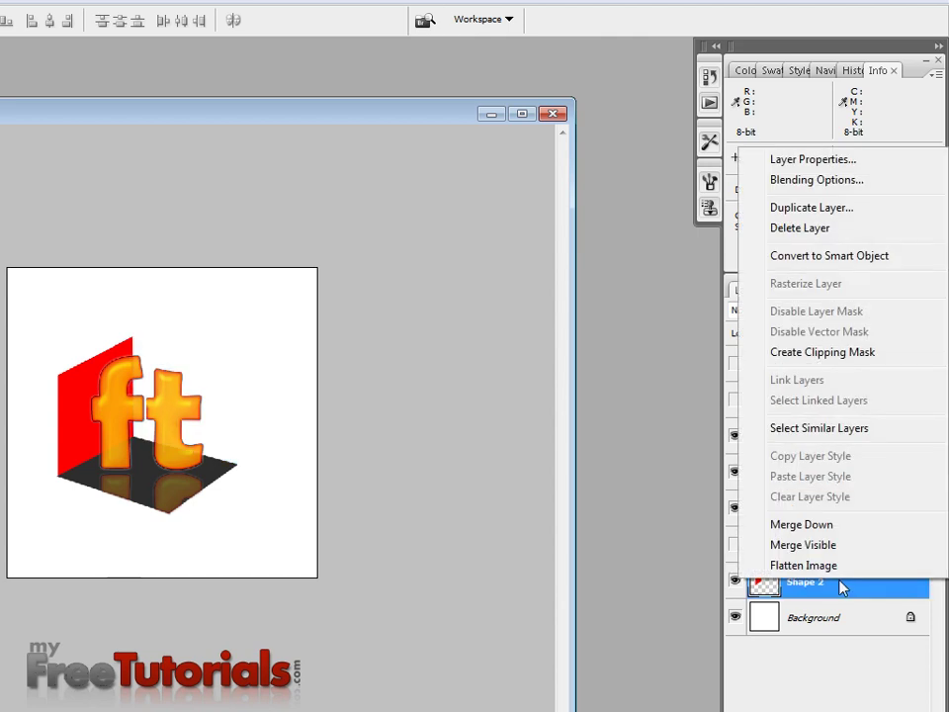
key("Escape")
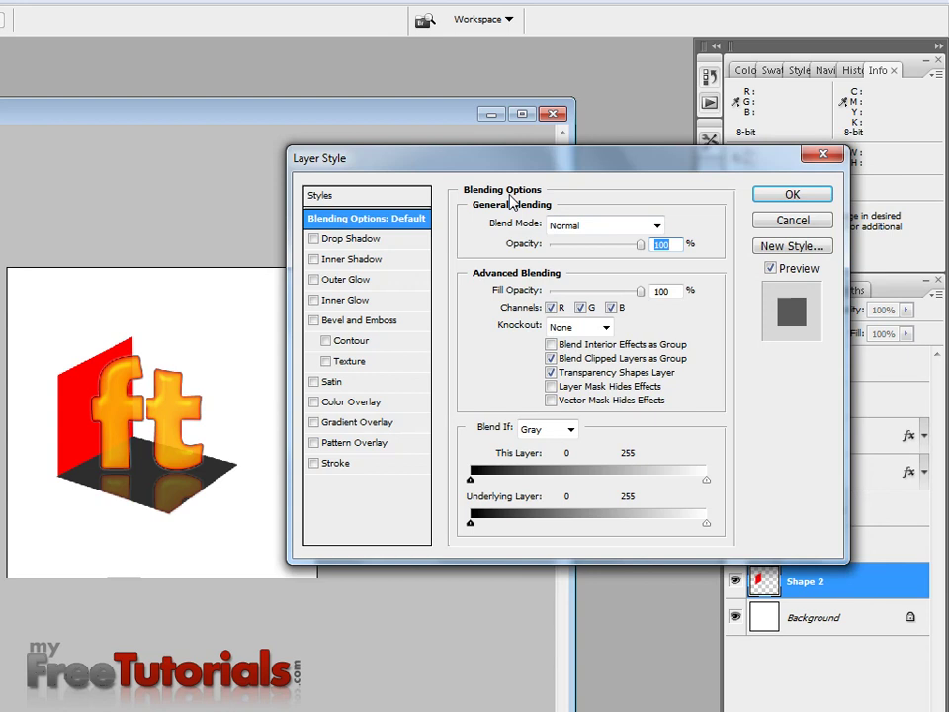
Step: Add a Gradient Overlay to Shape 2 and make the gradient's end stop black
left_click(340, 426)
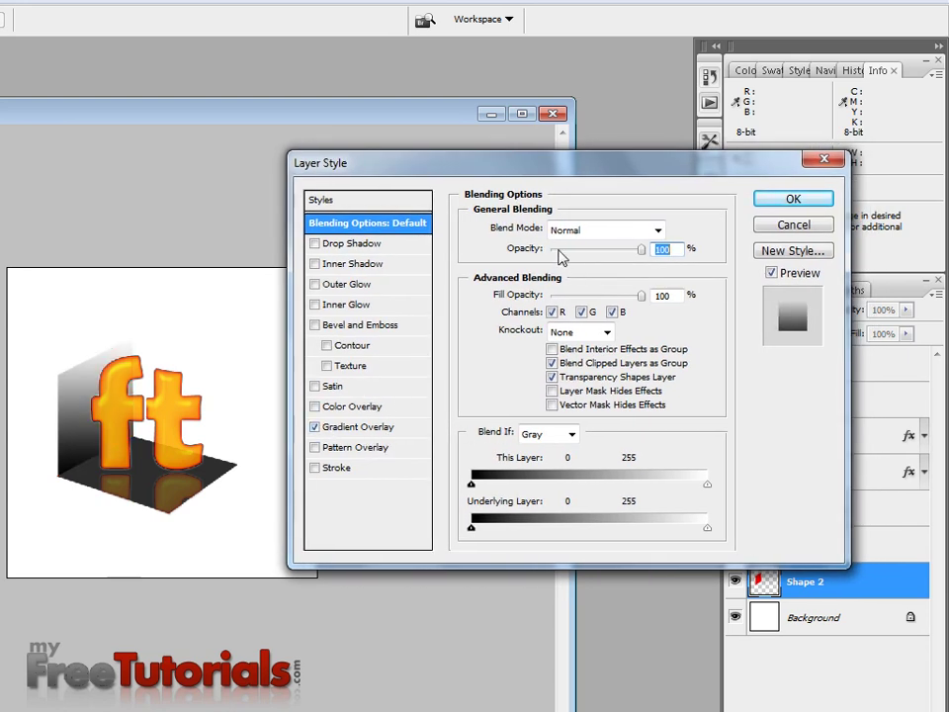
left_click(356, 426)
left_click(568, 269)
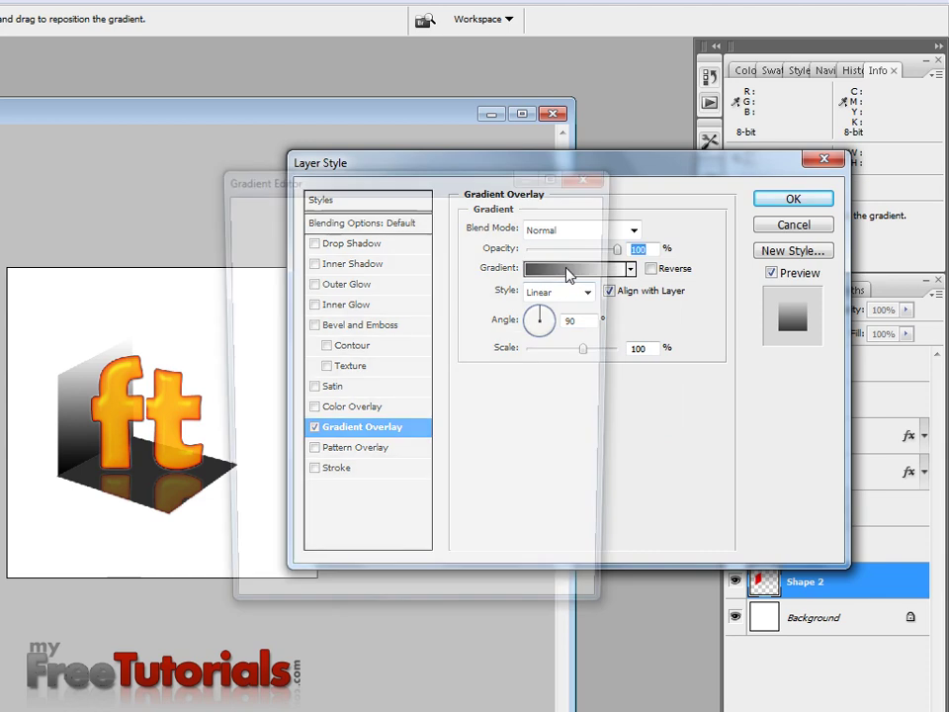
double_click(587, 496)
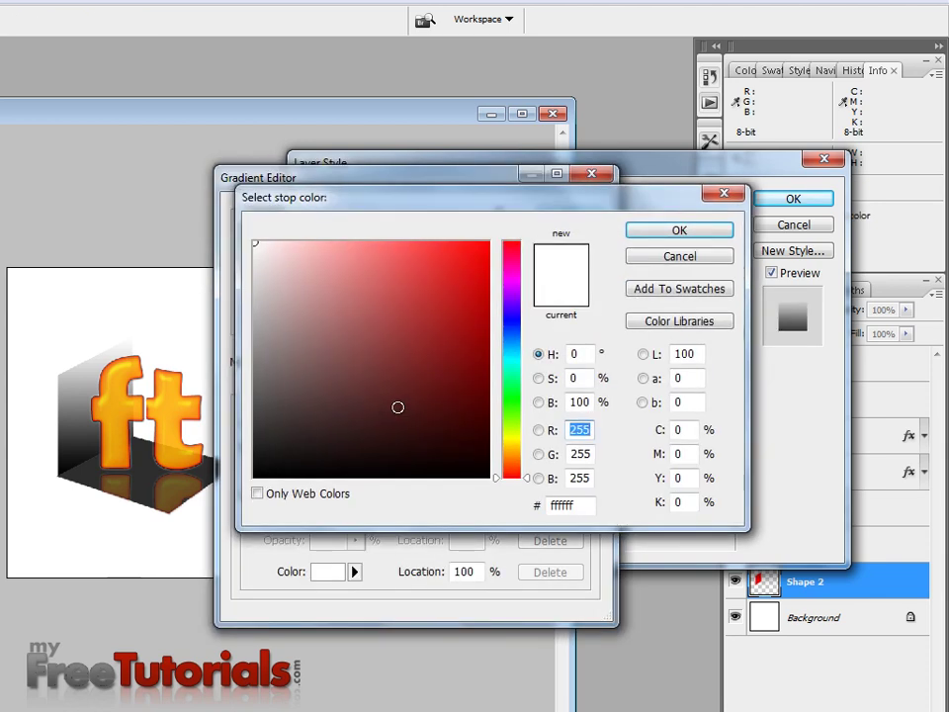
mouse_move(393, 403)
left_mouse_down()
mouse_move(258, 329)
mouse_move(254, 477)
left_mouse_up()
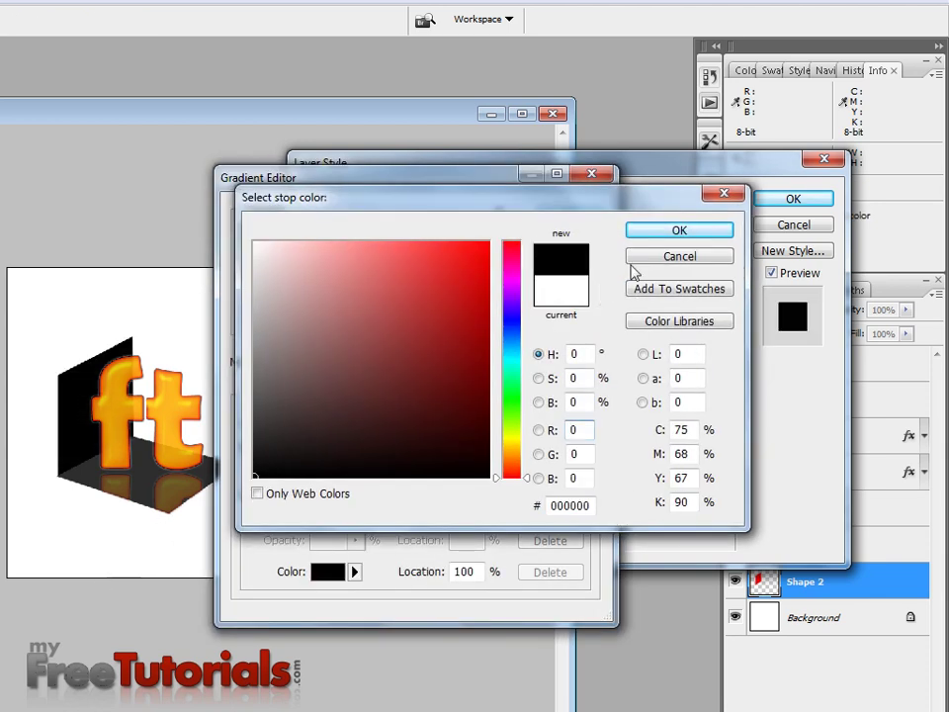
left_click(678, 231)
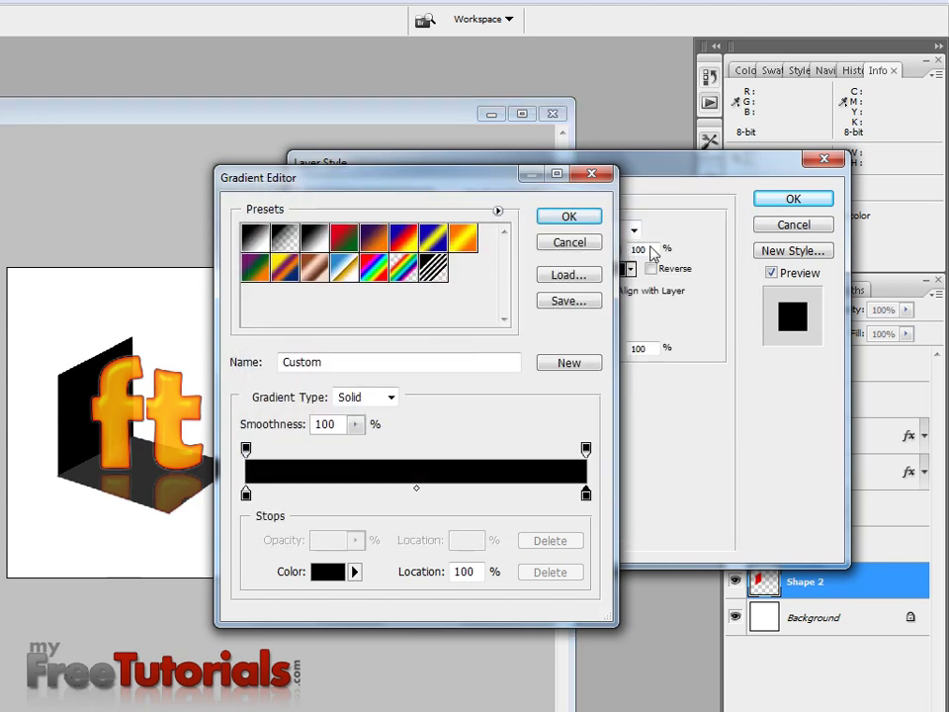
Step: Add a grey #727471 stop at 63% and apply the black-grey-black gradient
left_click(453, 496)
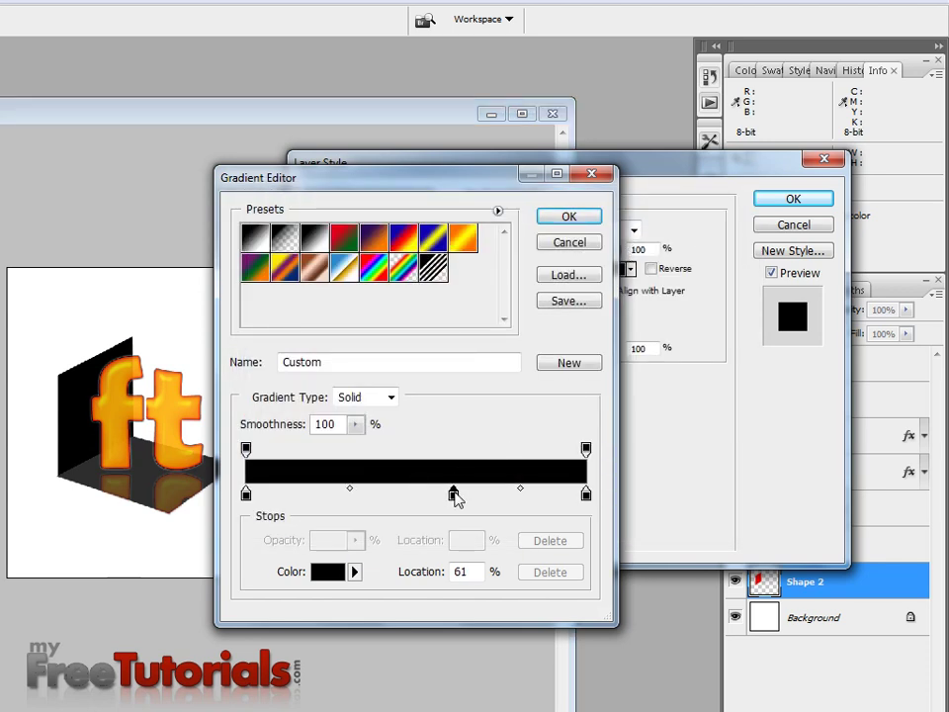
left_click_drag(454, 492, 461, 492)
double_click(460, 492)
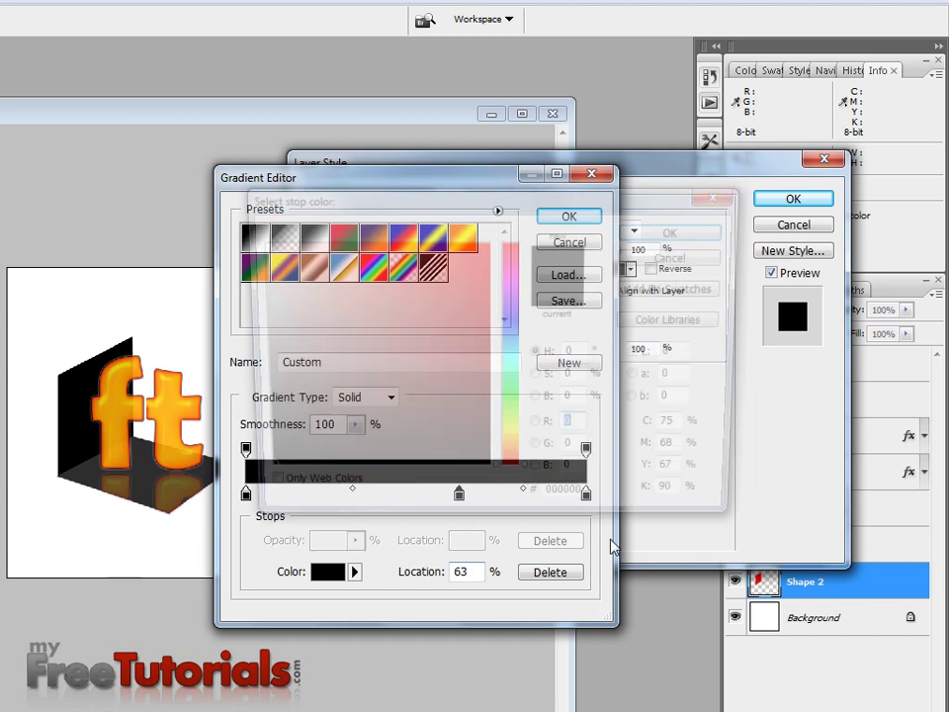
left_click(573, 505)
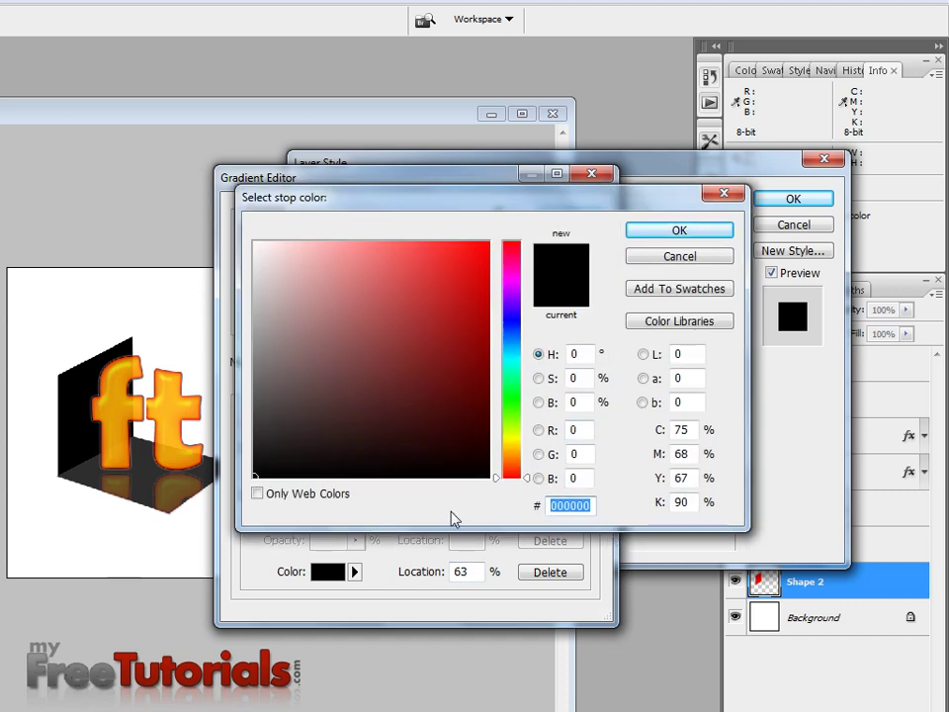
type("727")
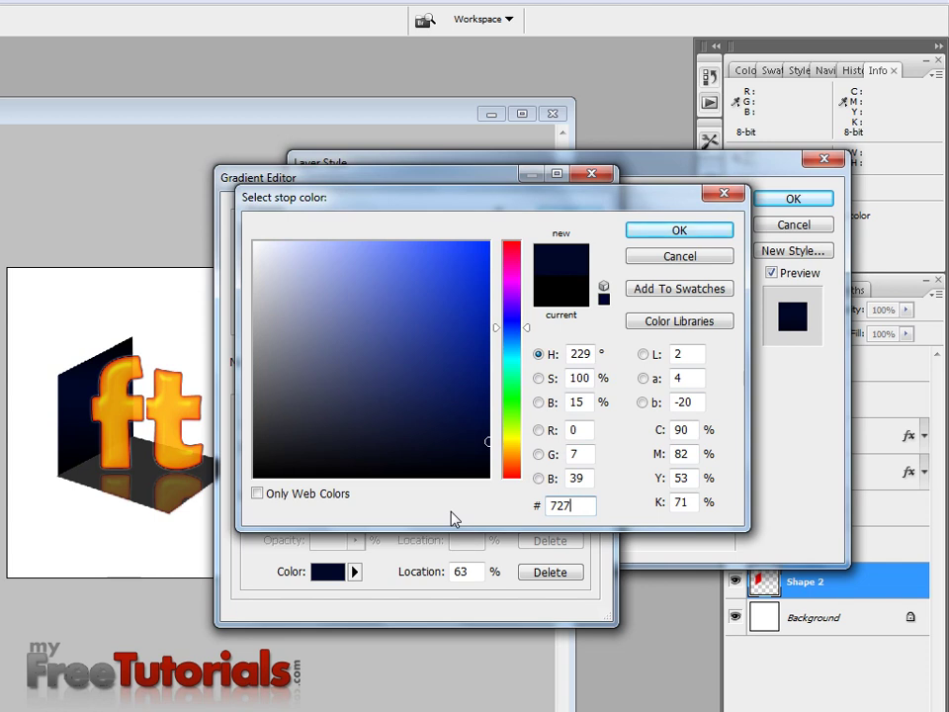
key("shift+Home")
left_click(583, 508)
type("471")
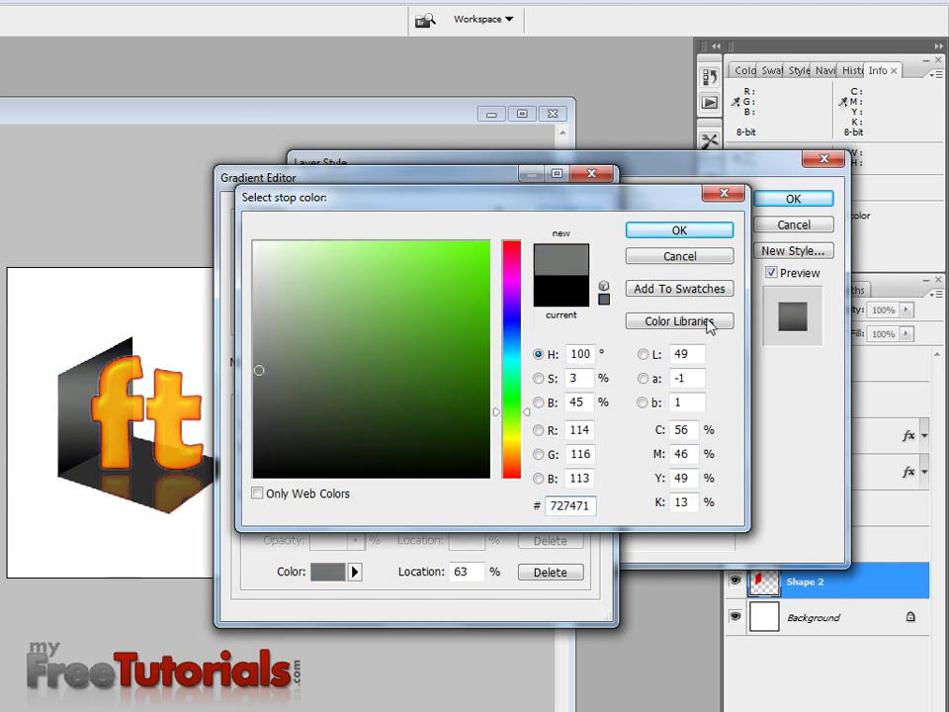
left_click(700, 229)
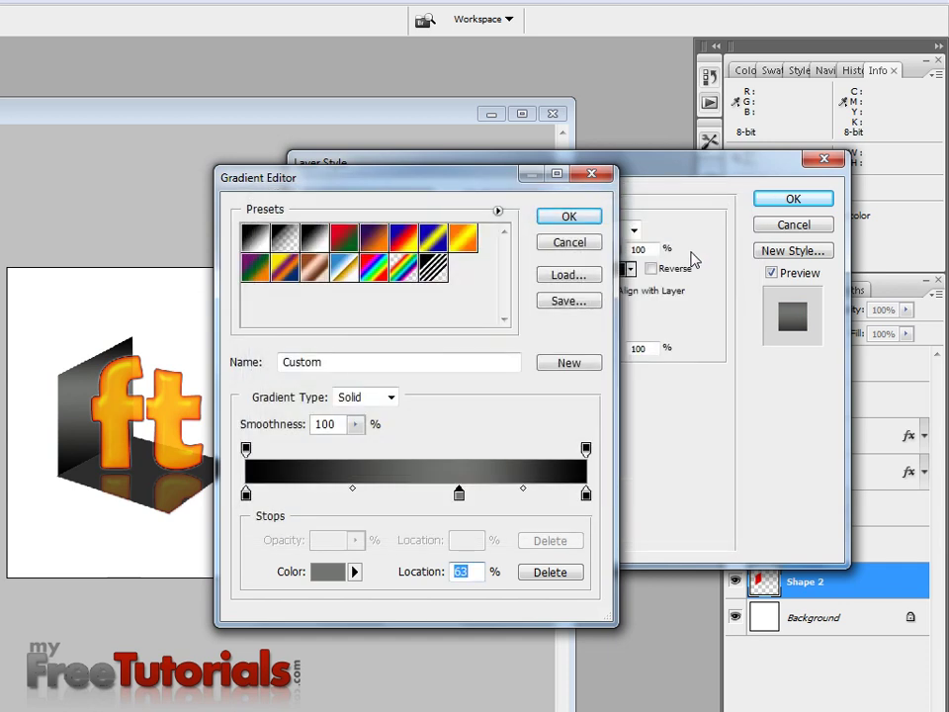
left_click(591, 216)
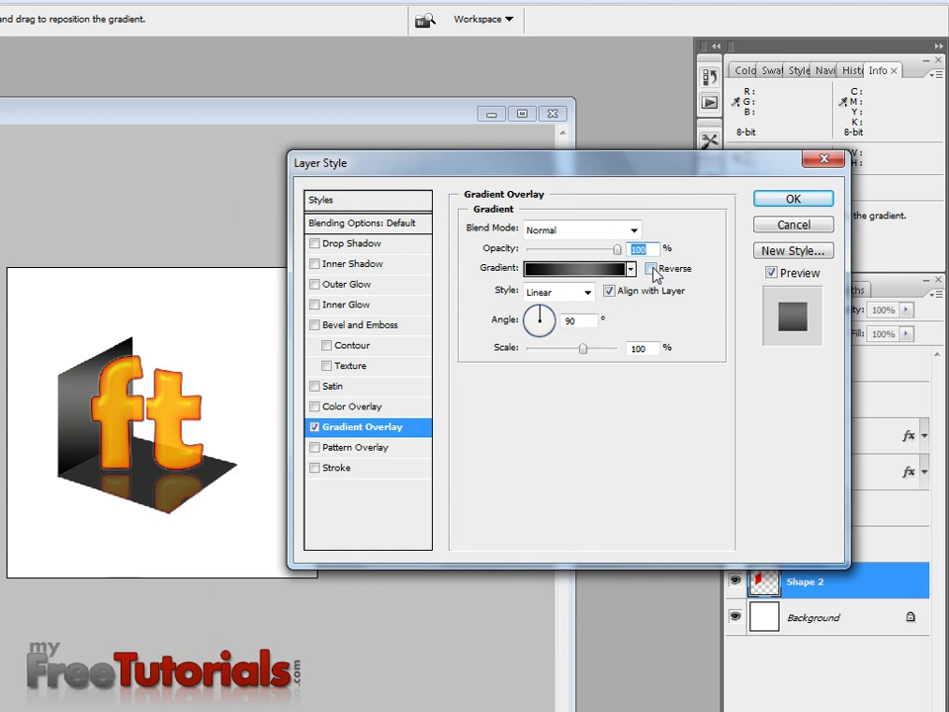
Step: Reverse the gradient overlay and set its angle to 117°
left_click(651, 268)
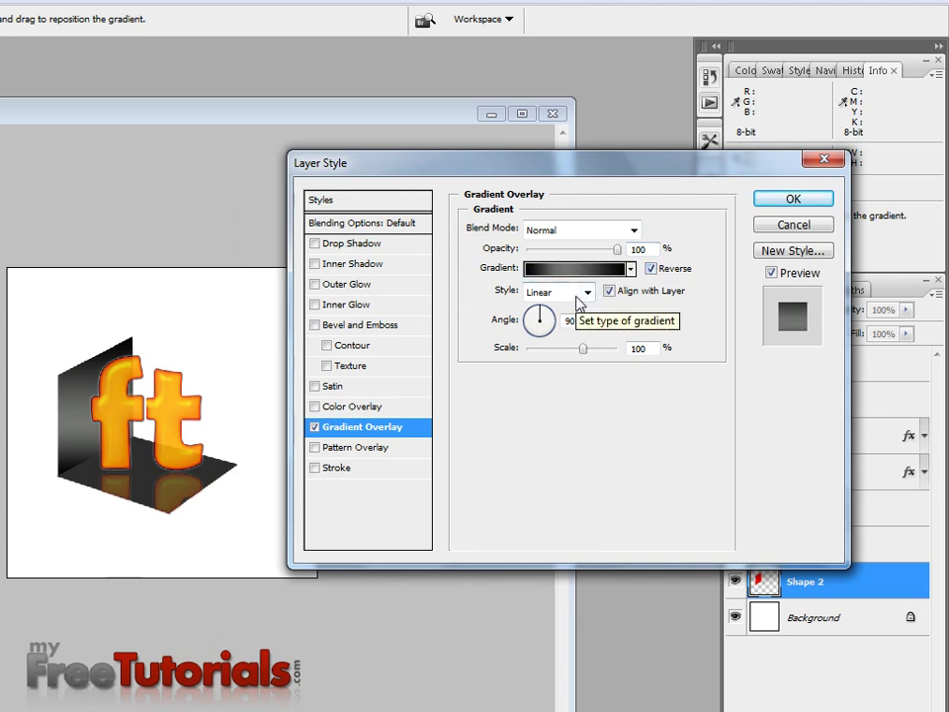
left_click(540, 328)
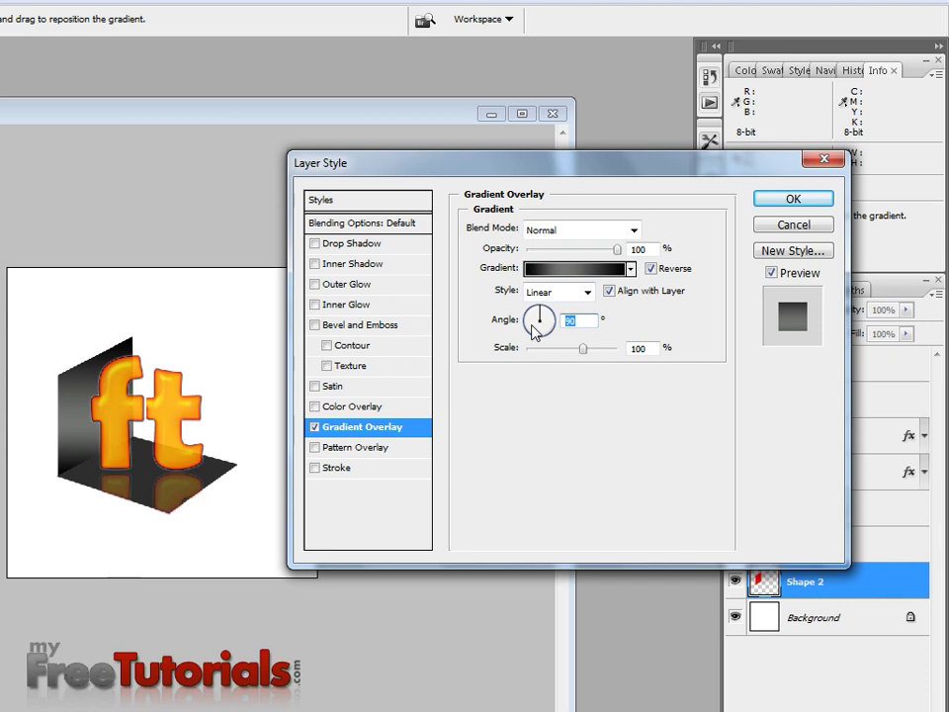
type("117")
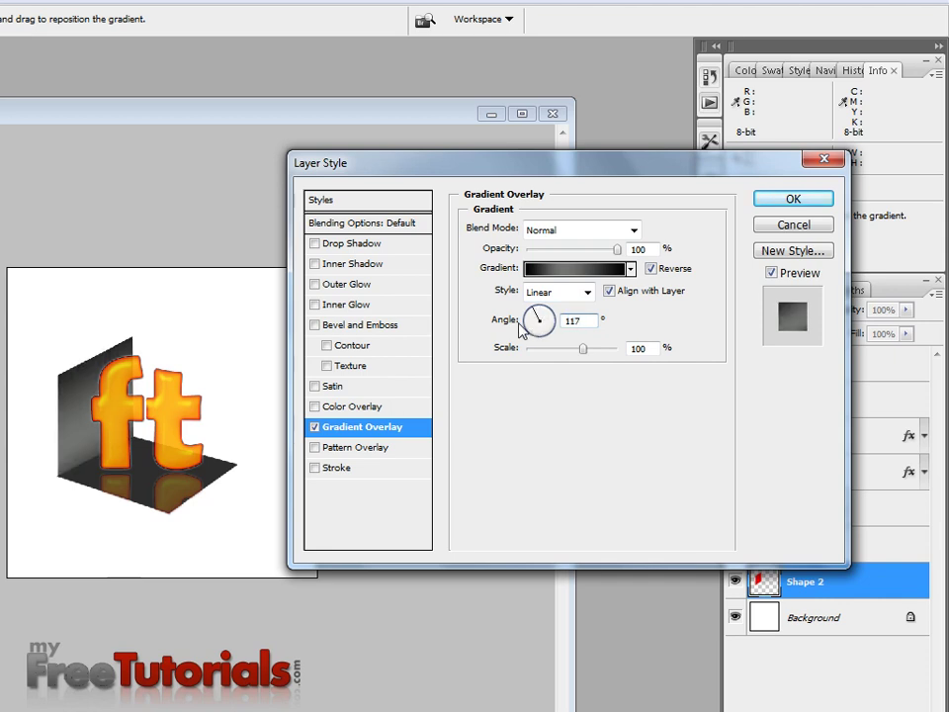
left_click(520, 328)
Step: Add a black 1 px Inside stroke at 55% opacity and close Layer Style
left_click(346, 468)
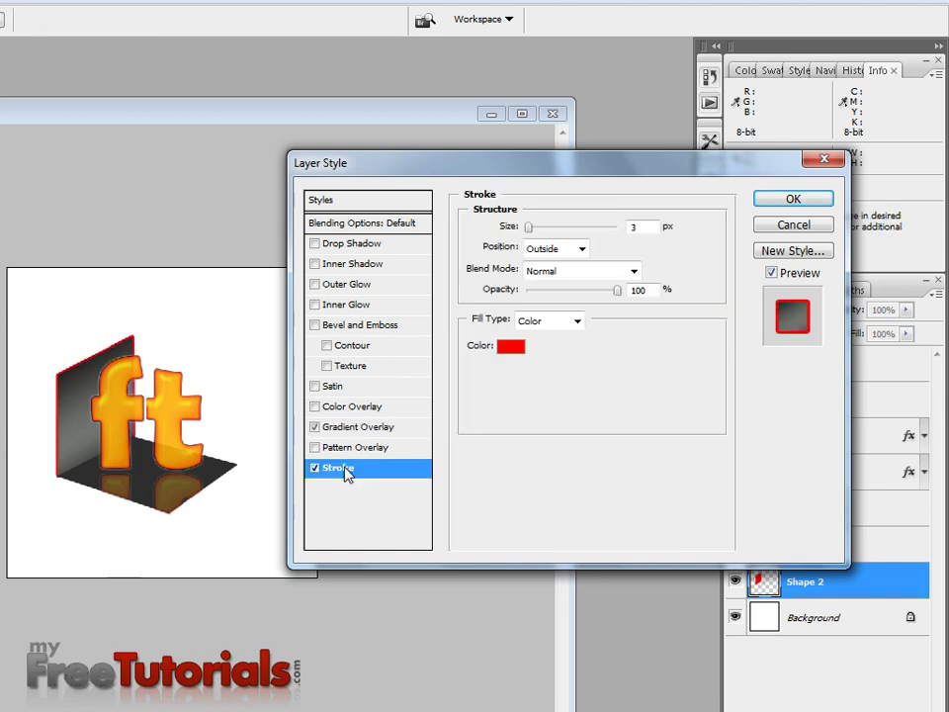
left_click(517, 344)
type("0")
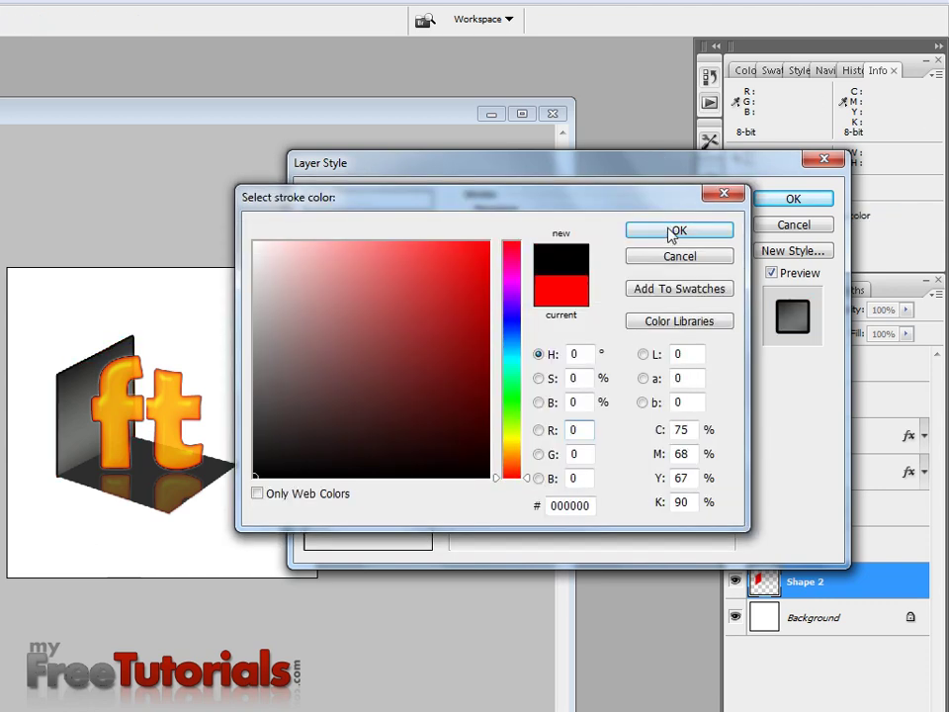
left_click(661, 229)
left_click(559, 248)
left_click(554, 284)
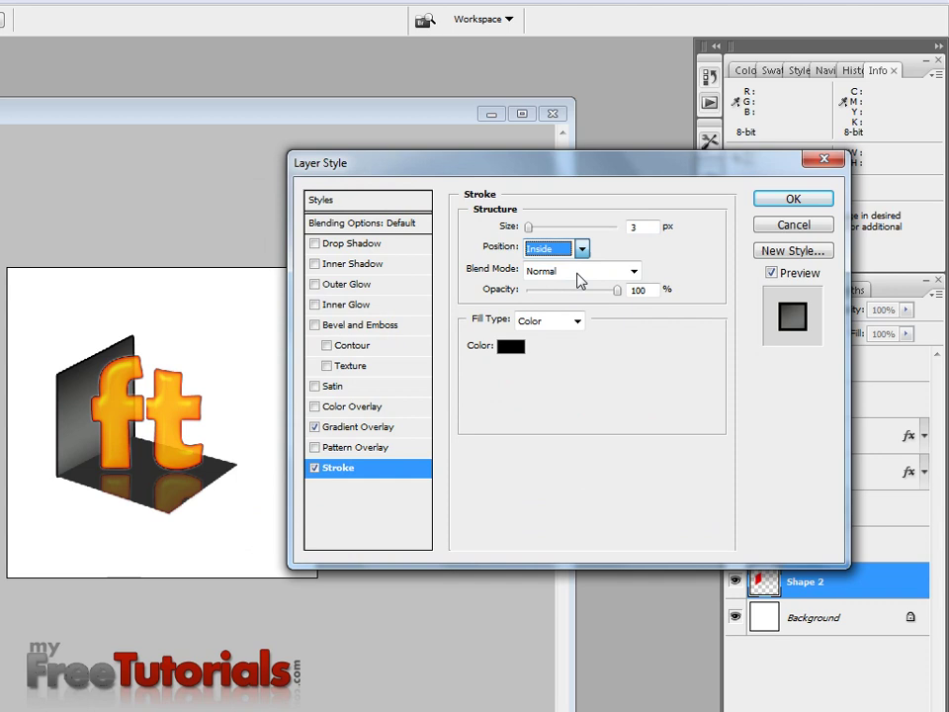
left_click(529, 230)
type("1")
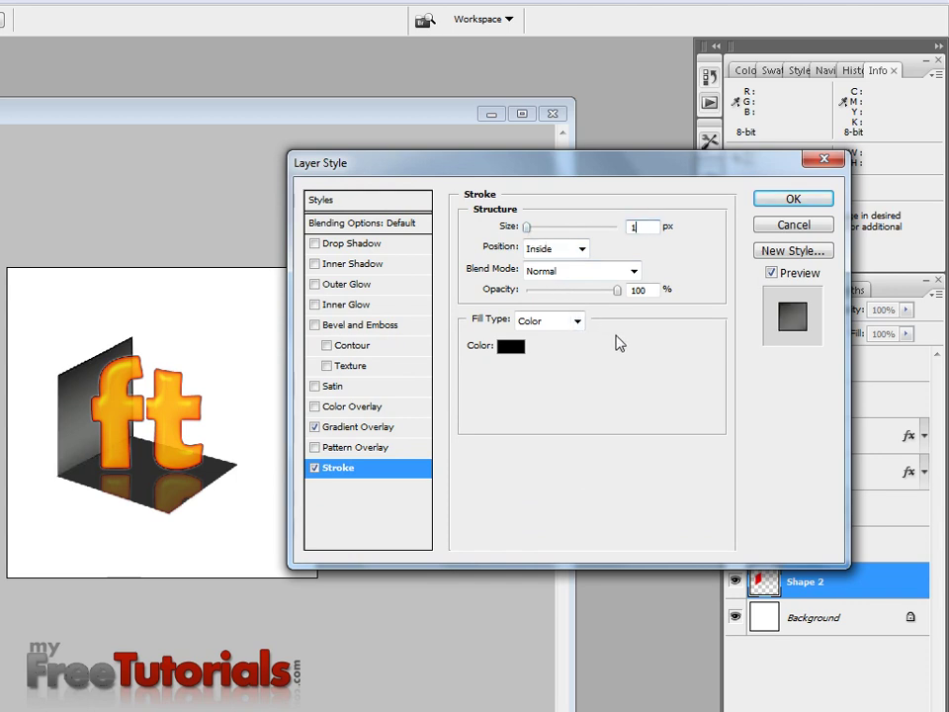
key("Tab")
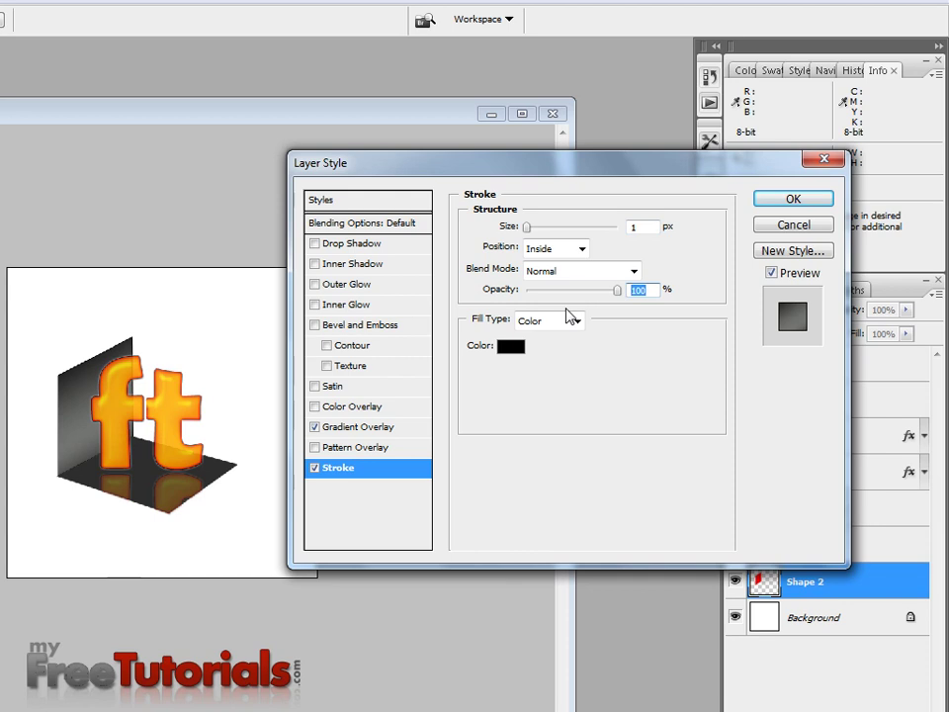
type("55")
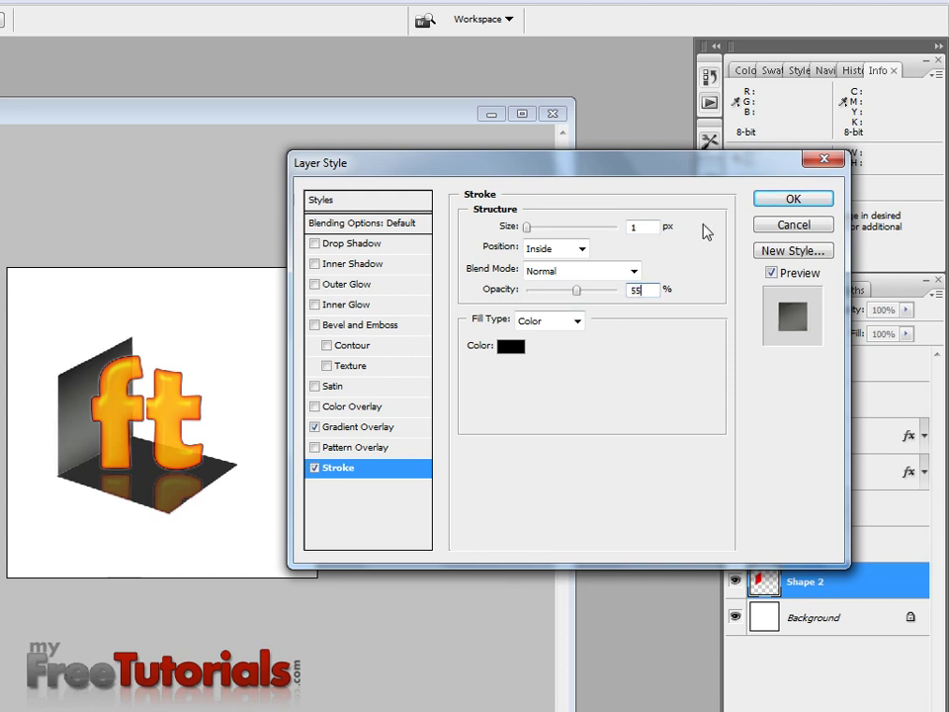
left_click(806, 200)
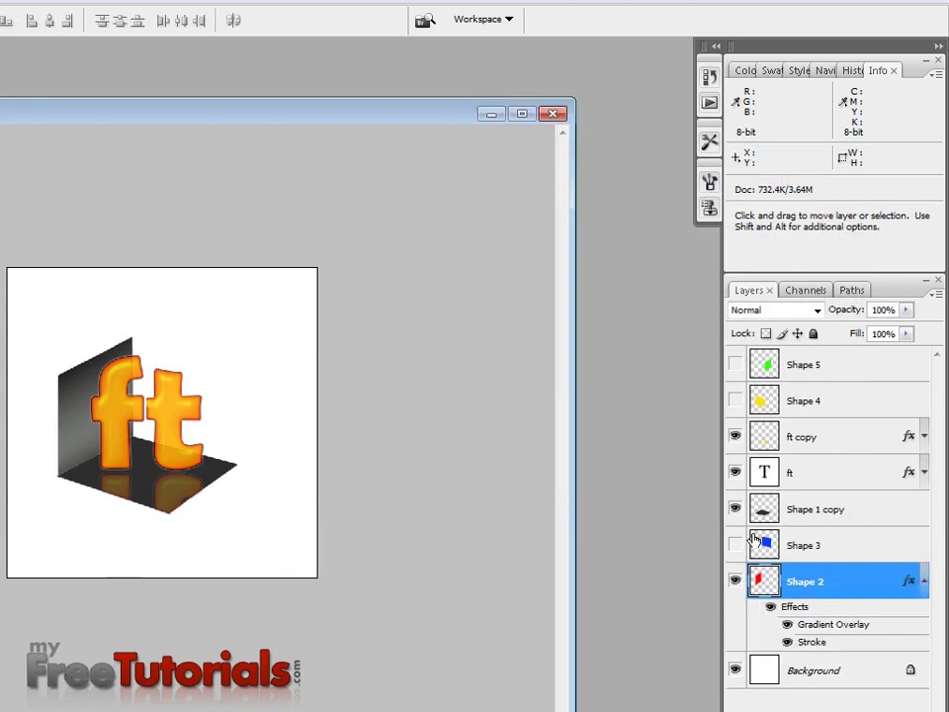
Step: Show the blue face Shape 3 and open its Blending Options
left_click(735, 545)
left_click(839, 550)
right_click(839, 550)
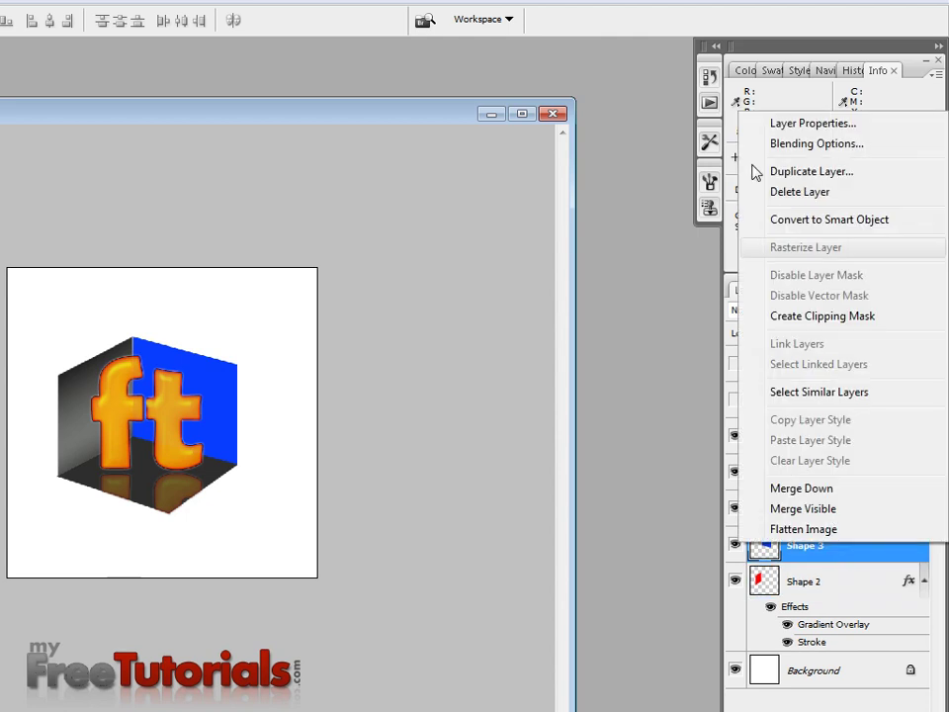
left_click(767, 144)
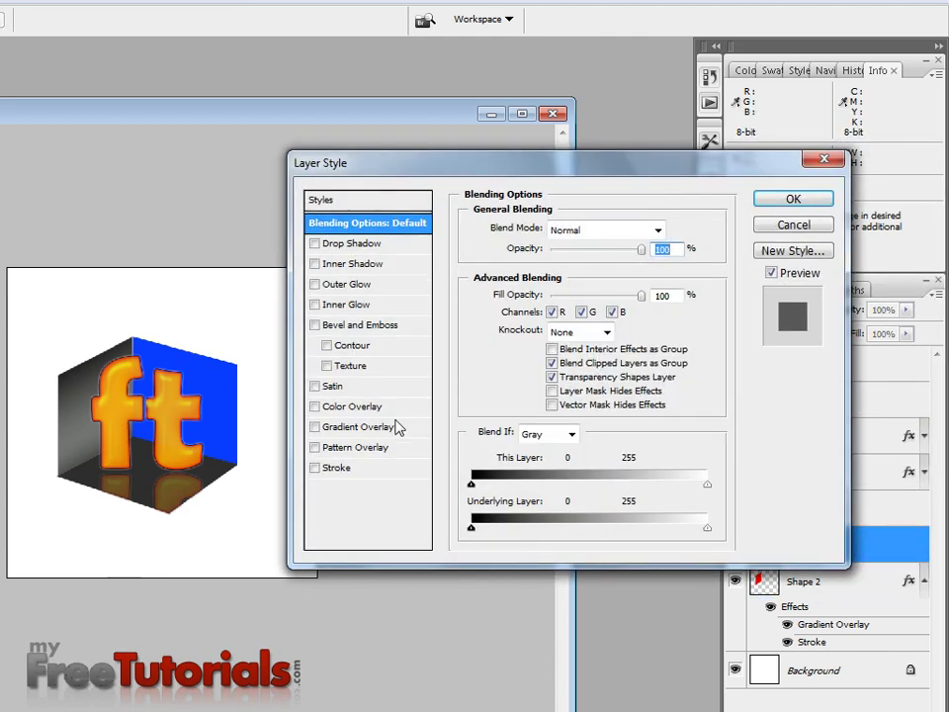
Step: Give Shape 3 a black–grey (727471)–black gradient overlay
left_click(362, 427)
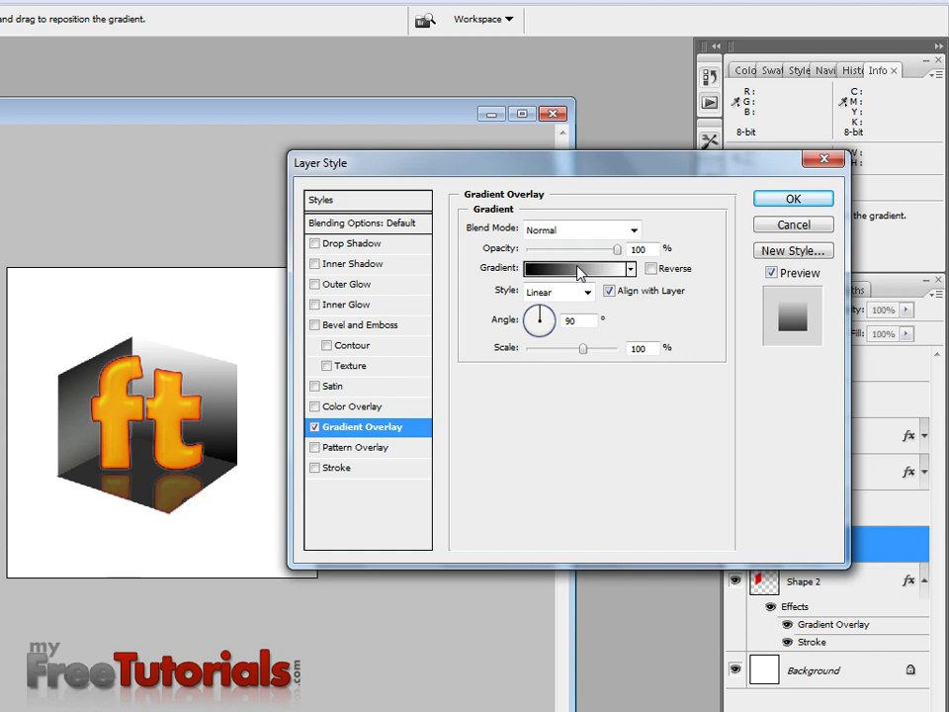
left_click(580, 273)
left_click(468, 495)
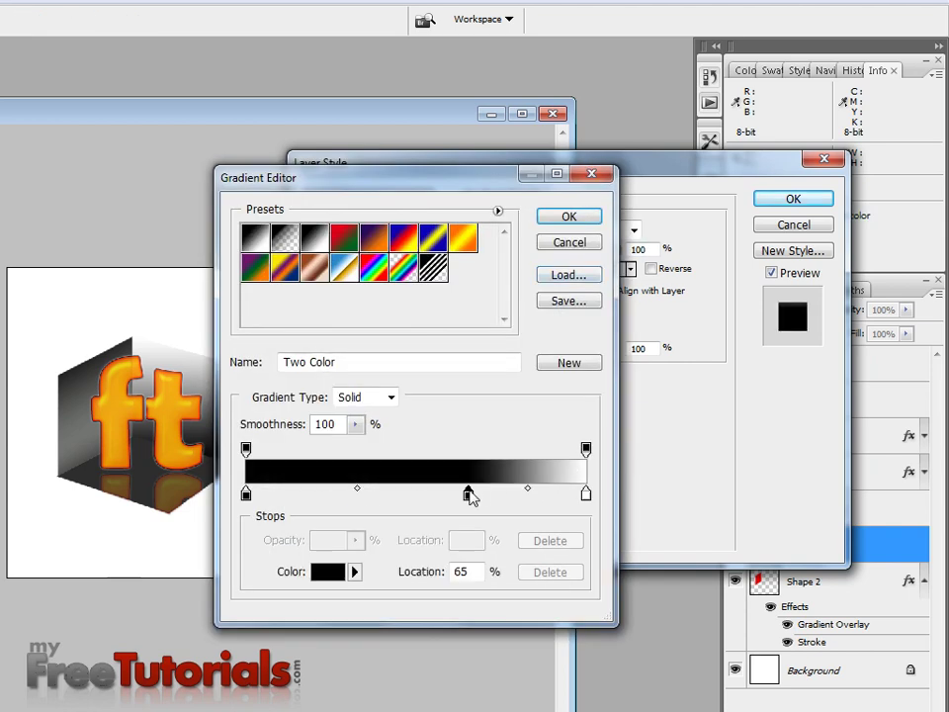
double_click(468, 495)
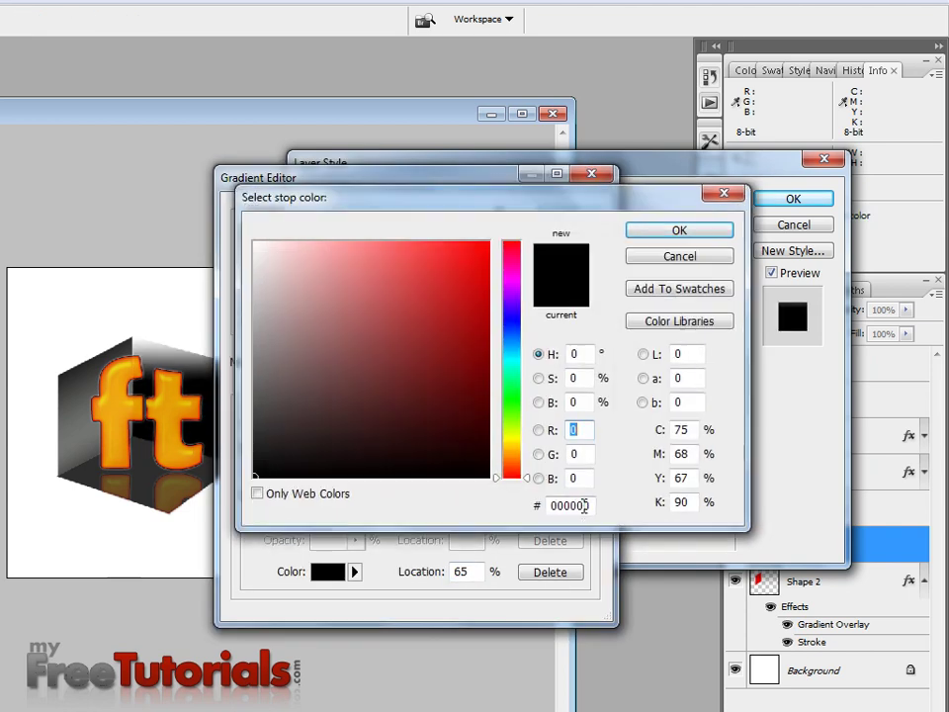
left_click_drag(595, 510, 504, 520)
type("727471")
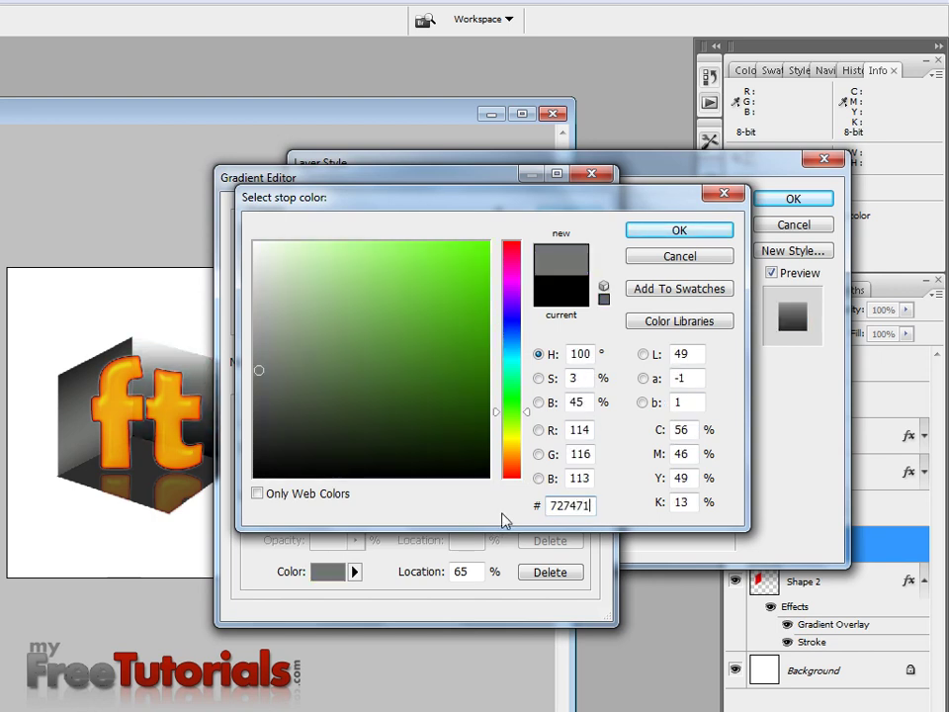
key("Return")
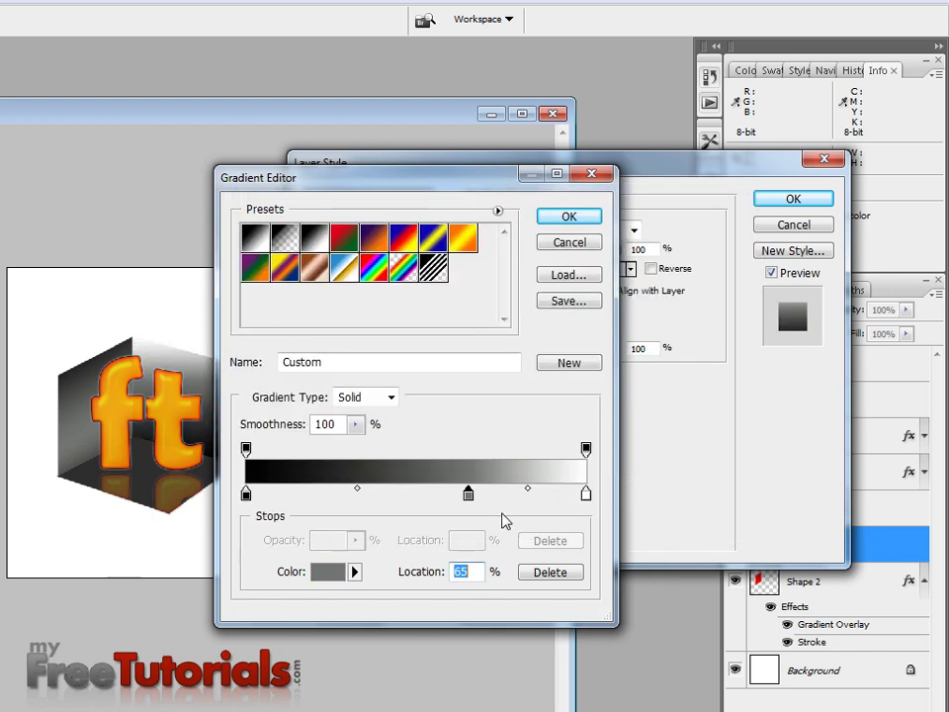
left_click(585, 493)
left_click(327, 572)
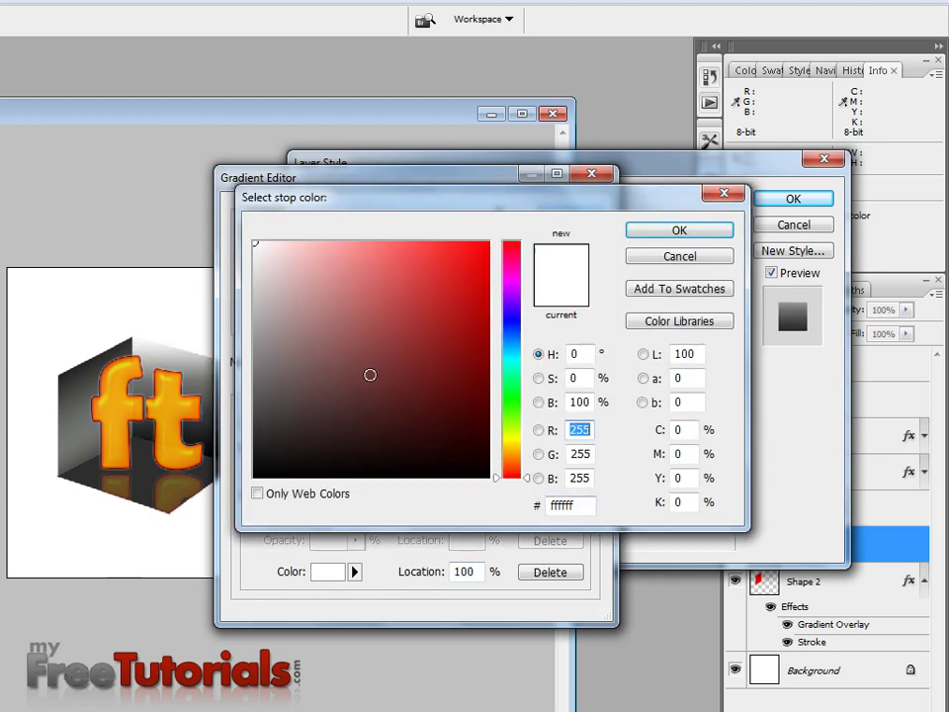
left_click_drag(369, 375, 154, 556)
left_click(663, 229)
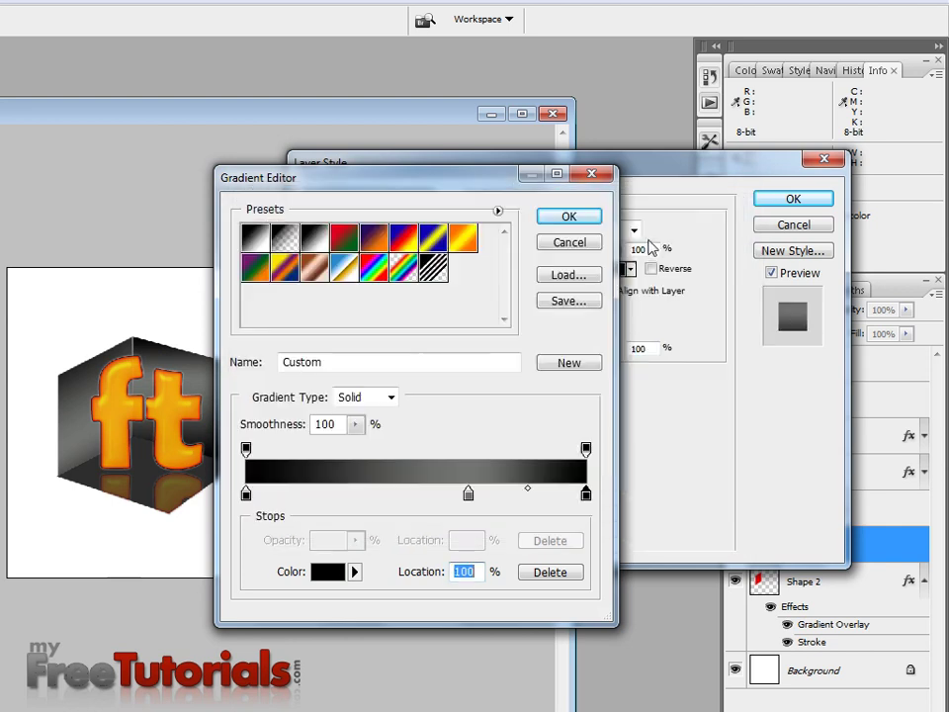
left_click(572, 217)
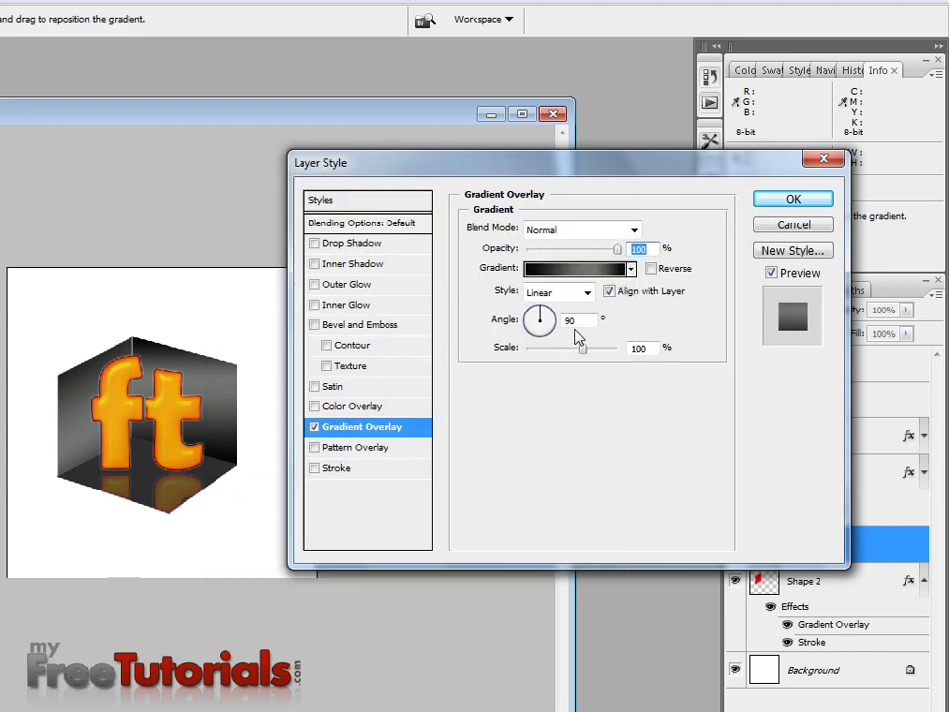
Step: Set the gradient angle to 95° and add a 1 px black Inside stroke at 55% opacity
left_click(586, 324)
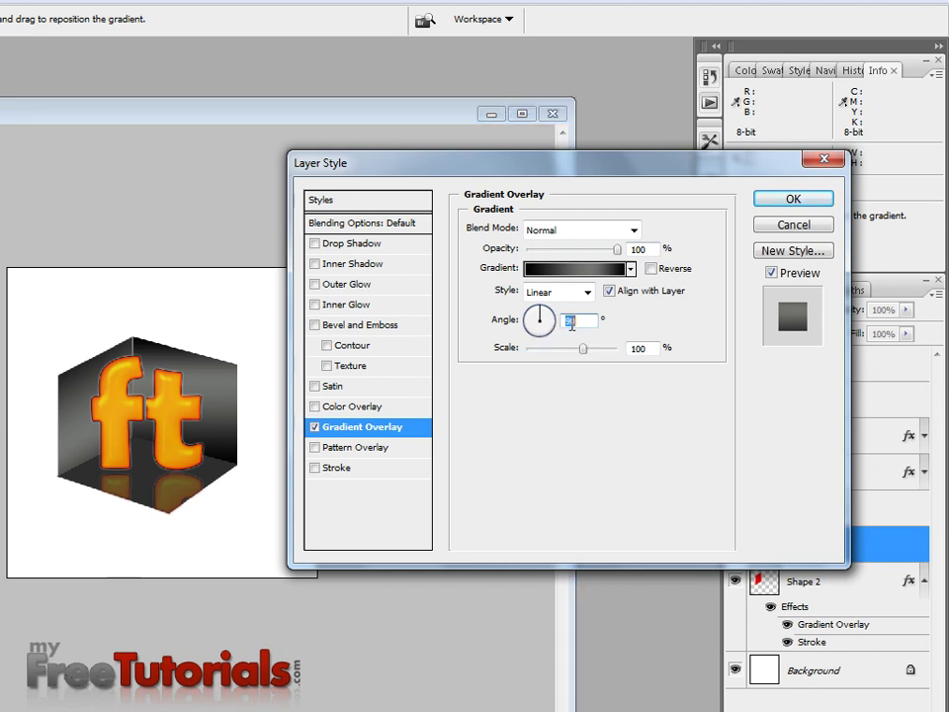
type("95")
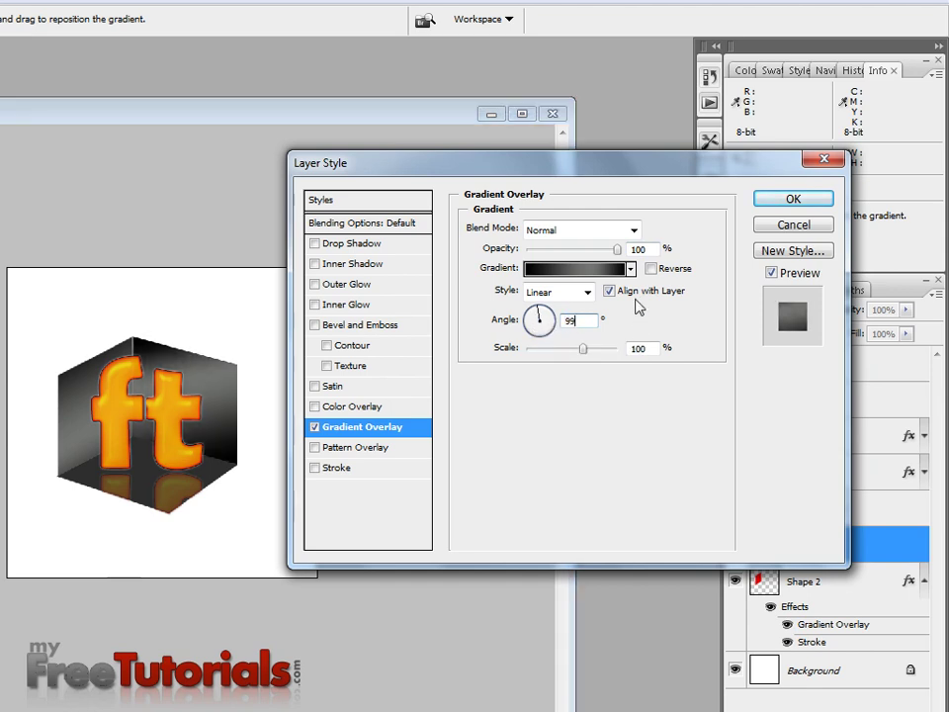
left_click(374, 468)
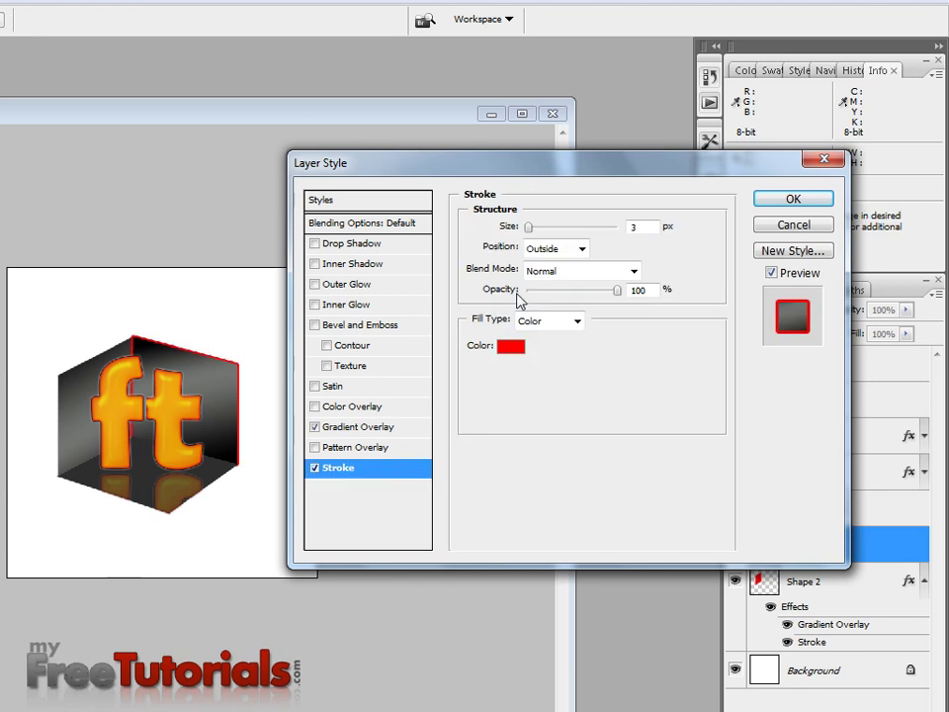
double_click(638, 227)
type("1")
left_click(511, 346)
type("0")
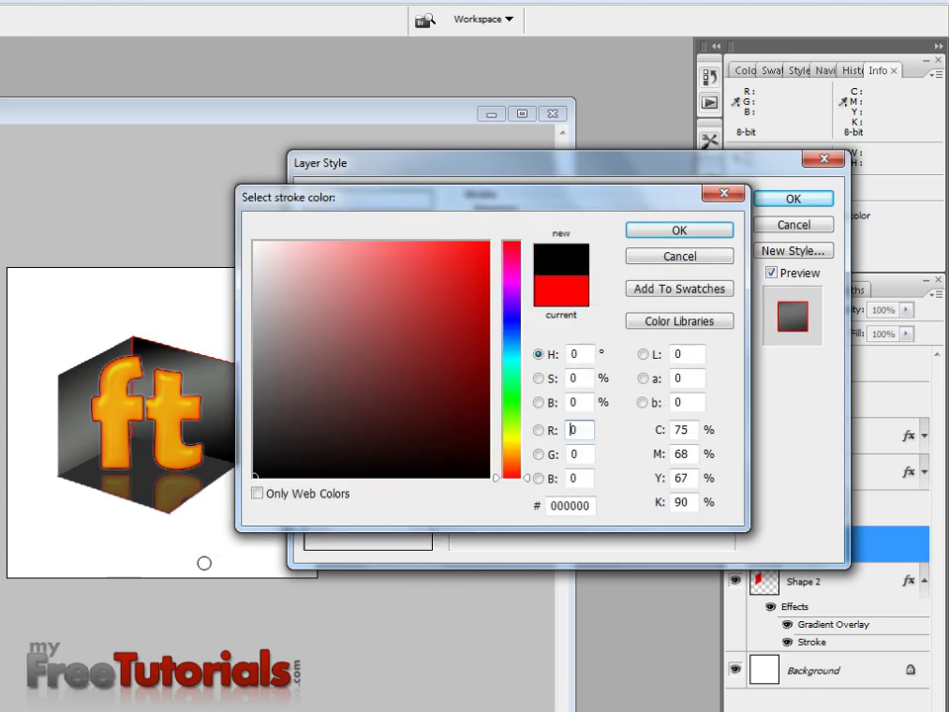
left_click(678, 229)
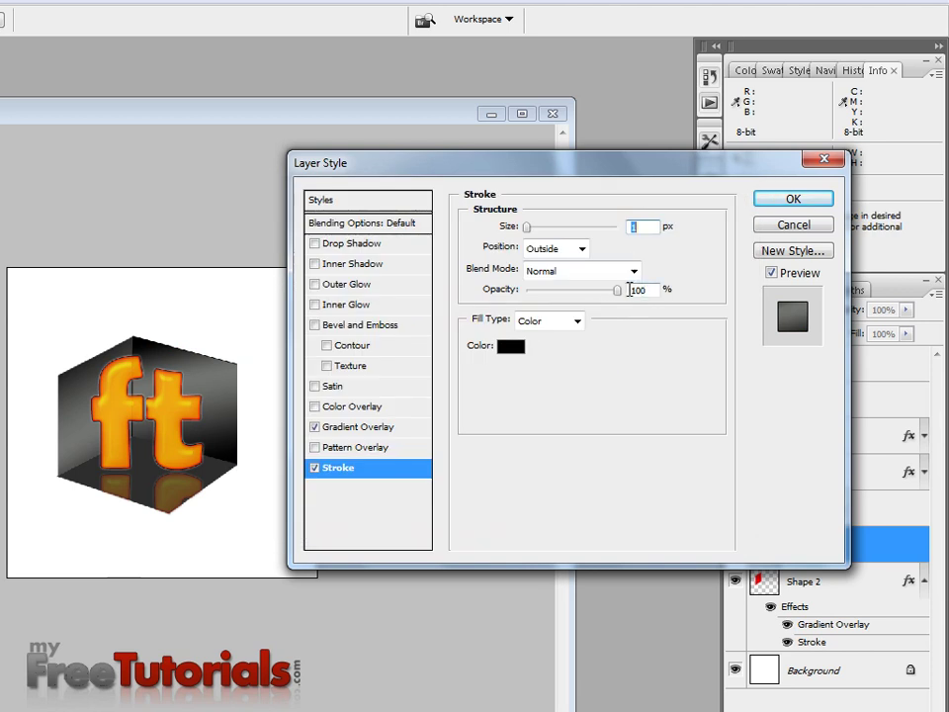
left_click(584, 249)
left_click(562, 279)
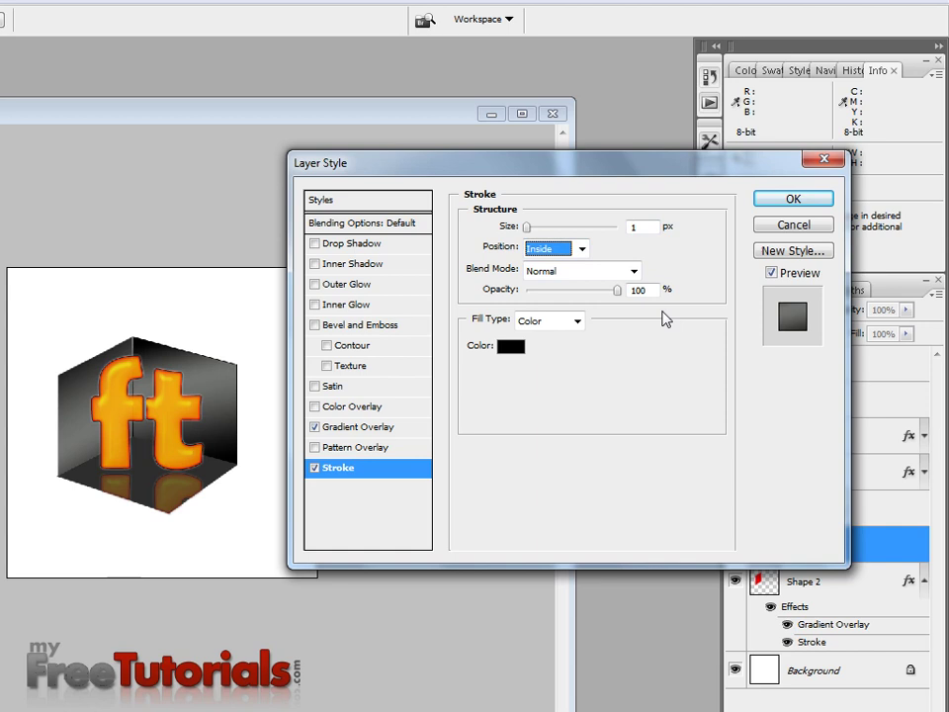
left_click_drag(617, 290, 577, 290)
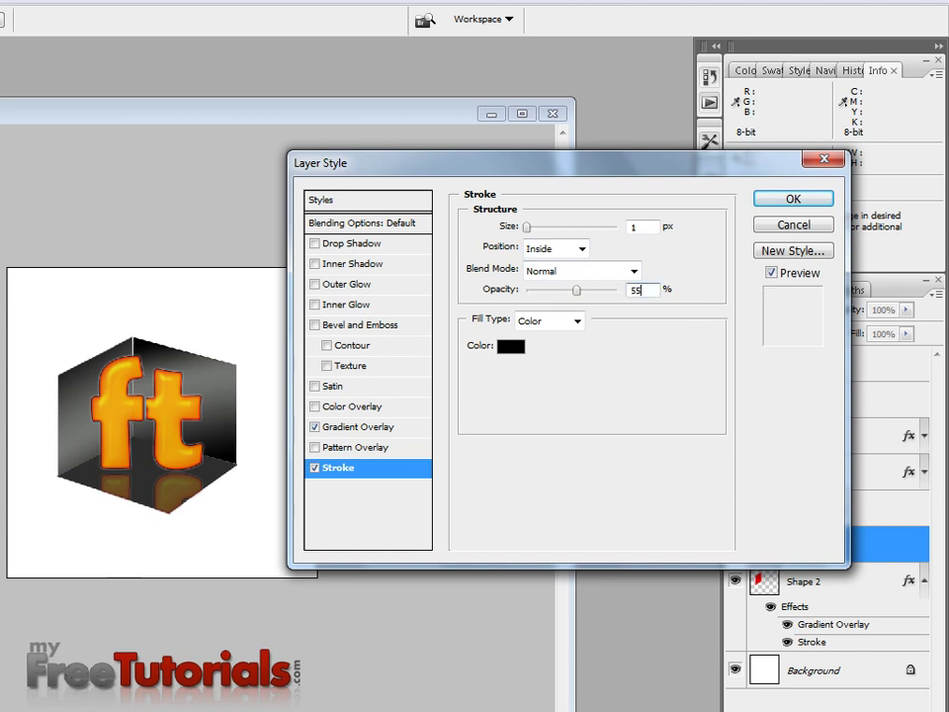
left_click(790, 200)
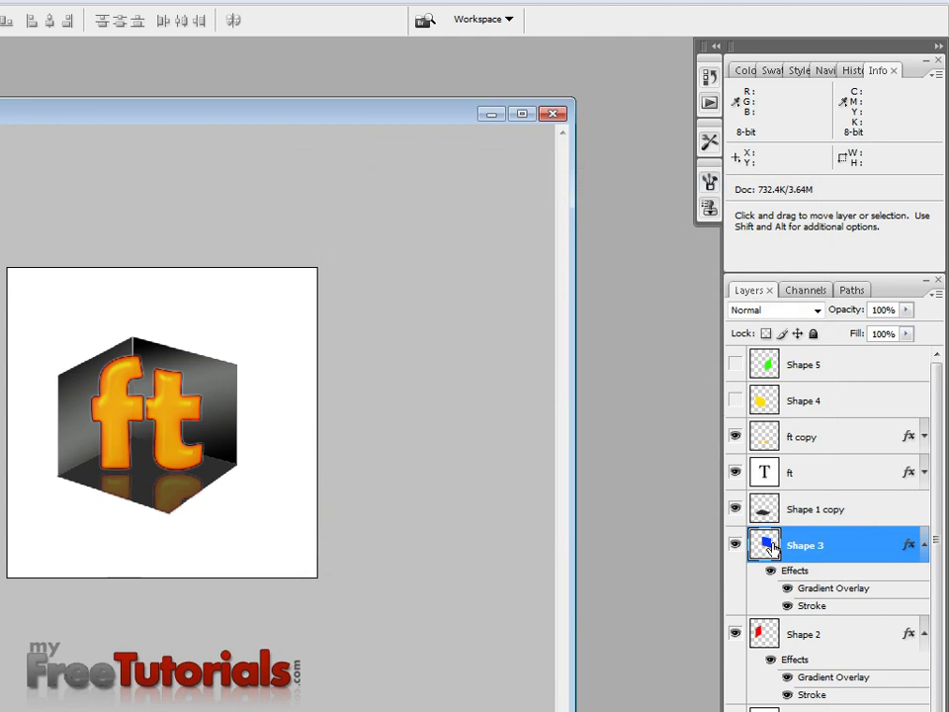
Step: Show Shape 4 and set its Fill to 0% and Opacity to 100% in Blending Options
left_click(736, 402)
left_click(777, 409)
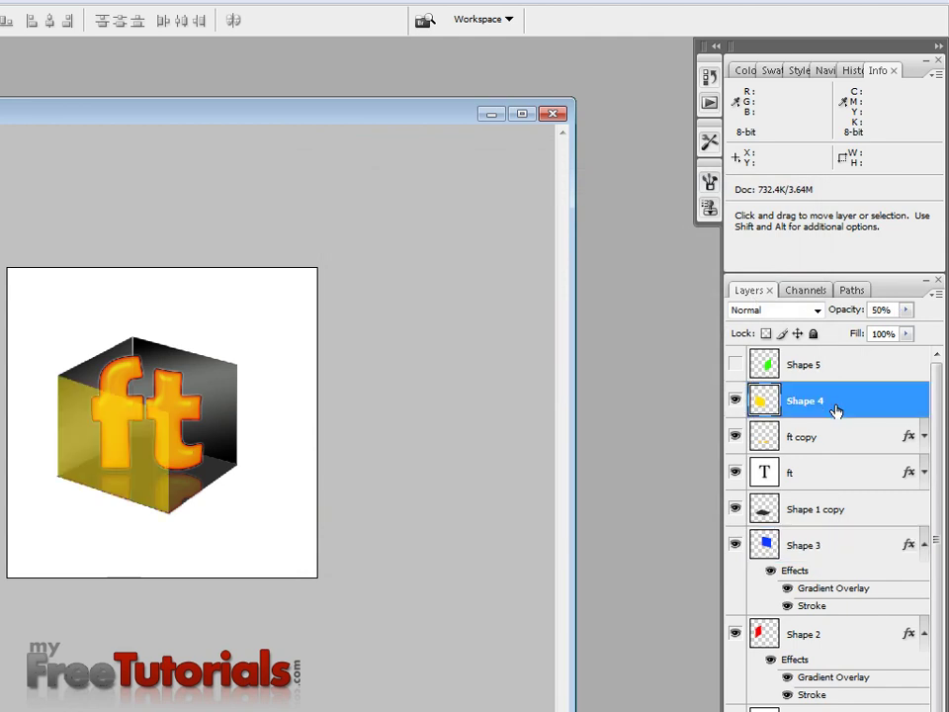
right_click(829, 410)
left_click(817, 5)
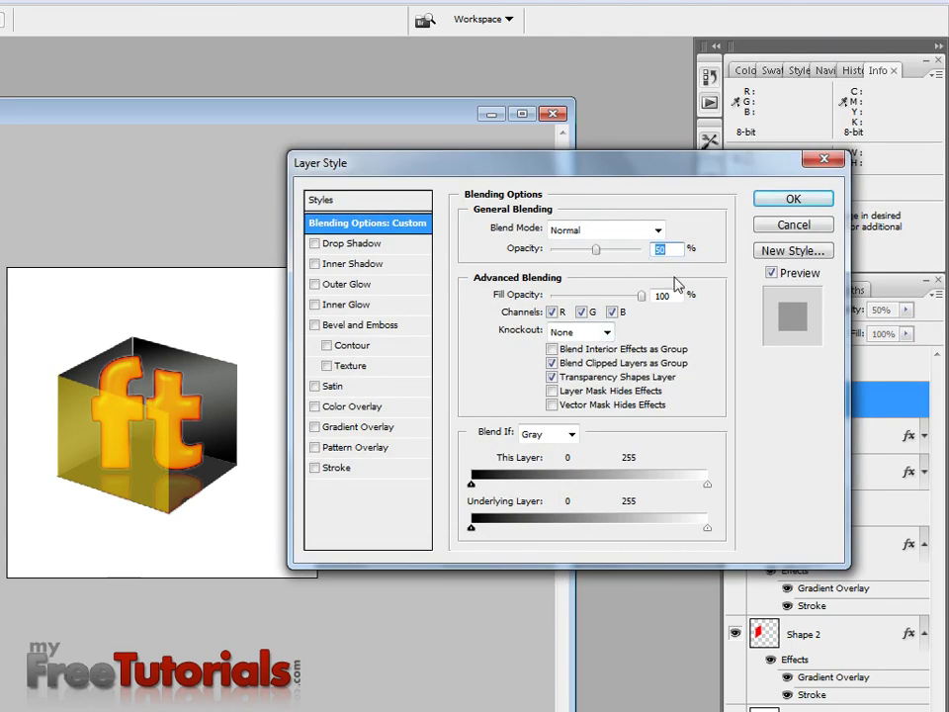
left_click(679, 295)
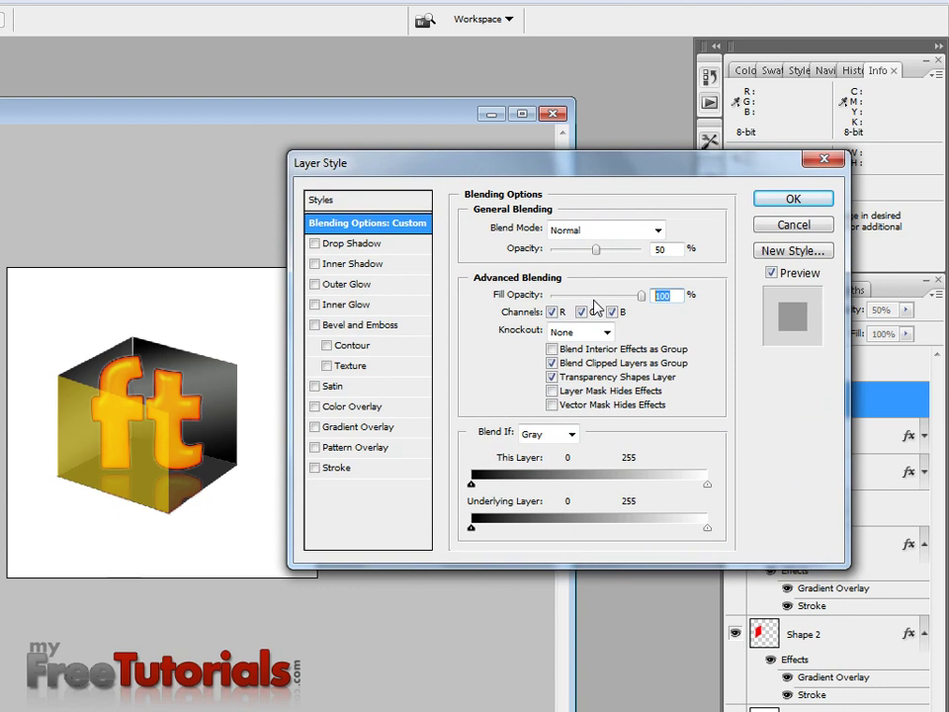
type("0")
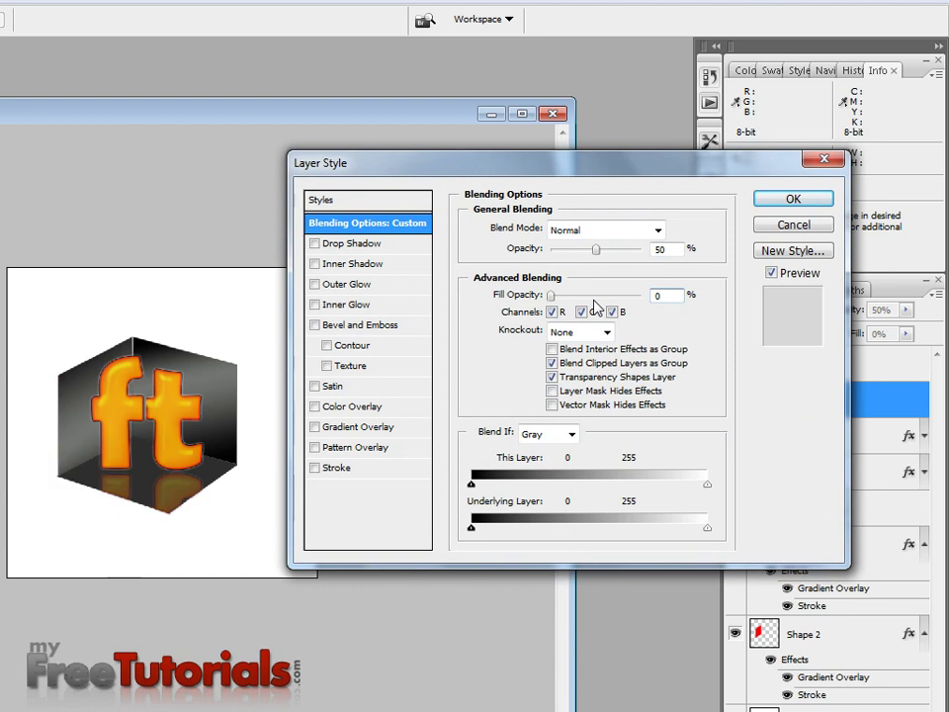
left_click_drag(598, 249, 678, 247)
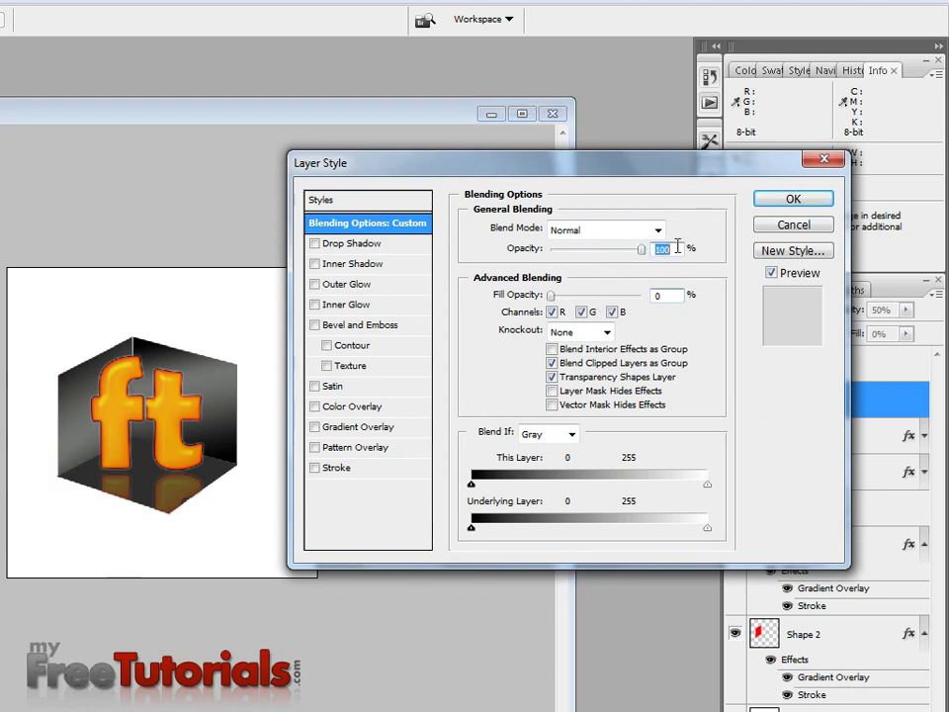
Step: Add a Gradient Overlay at a 50° angle and 70% opacity
left_click(416, 433)
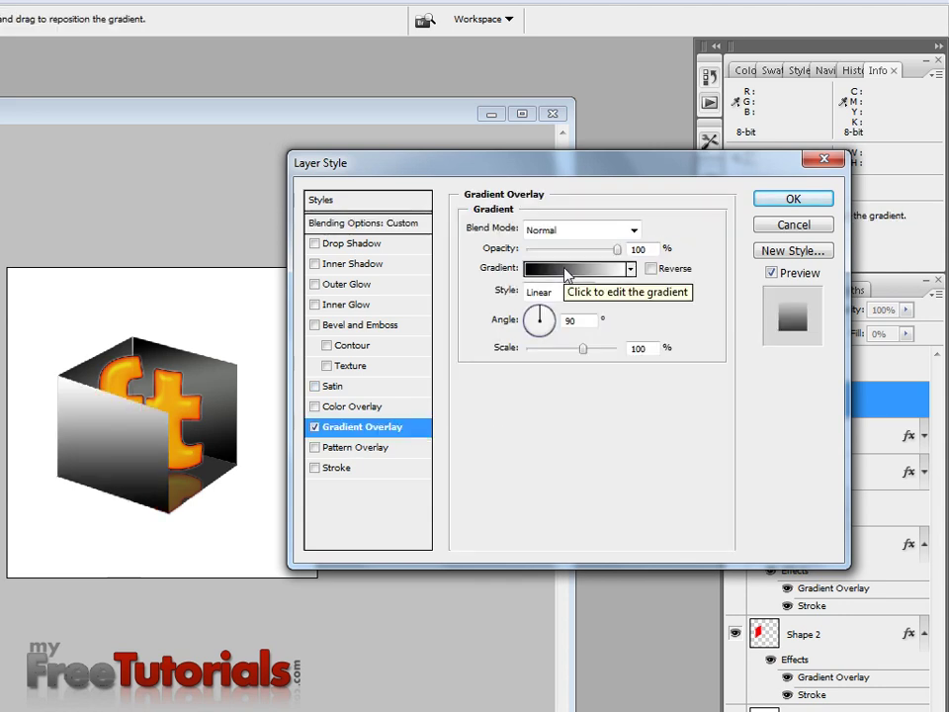
left_click(567, 275)
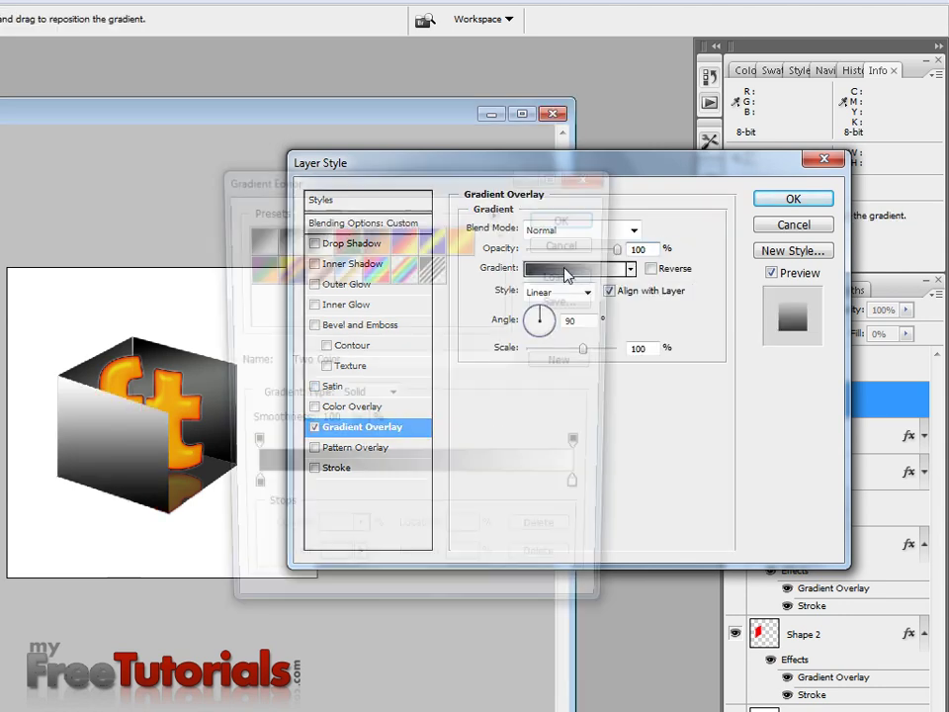
left_click(578, 245)
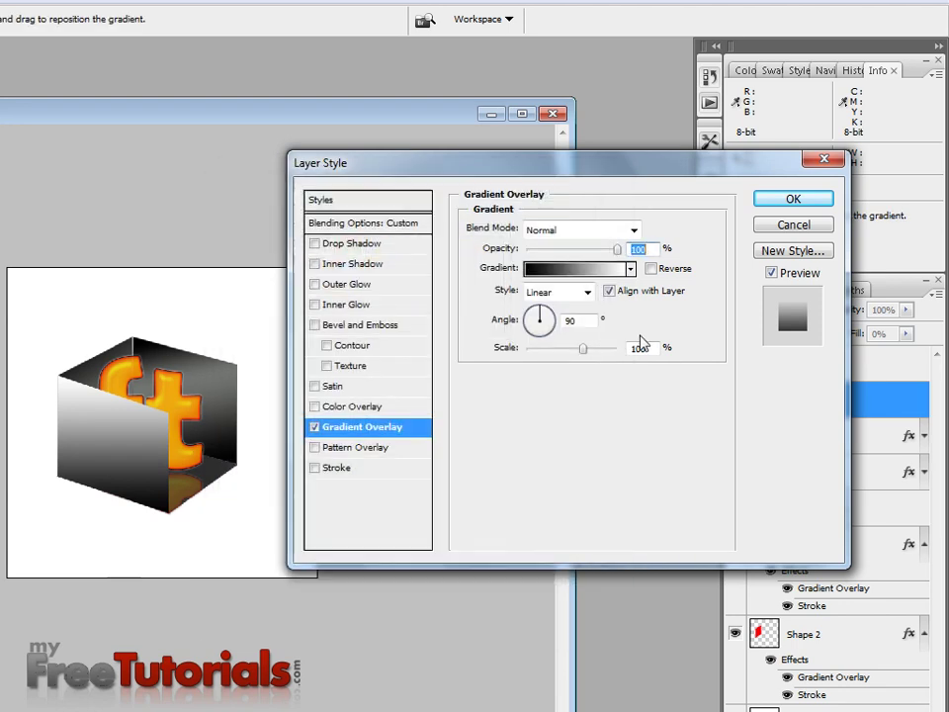
left_click(585, 320)
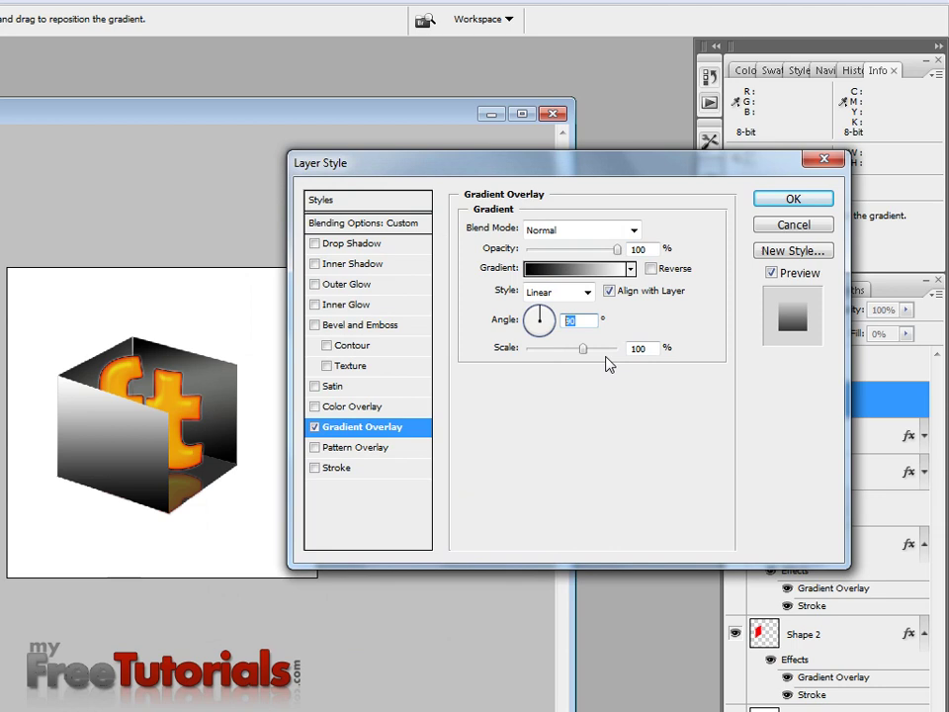
type("50")
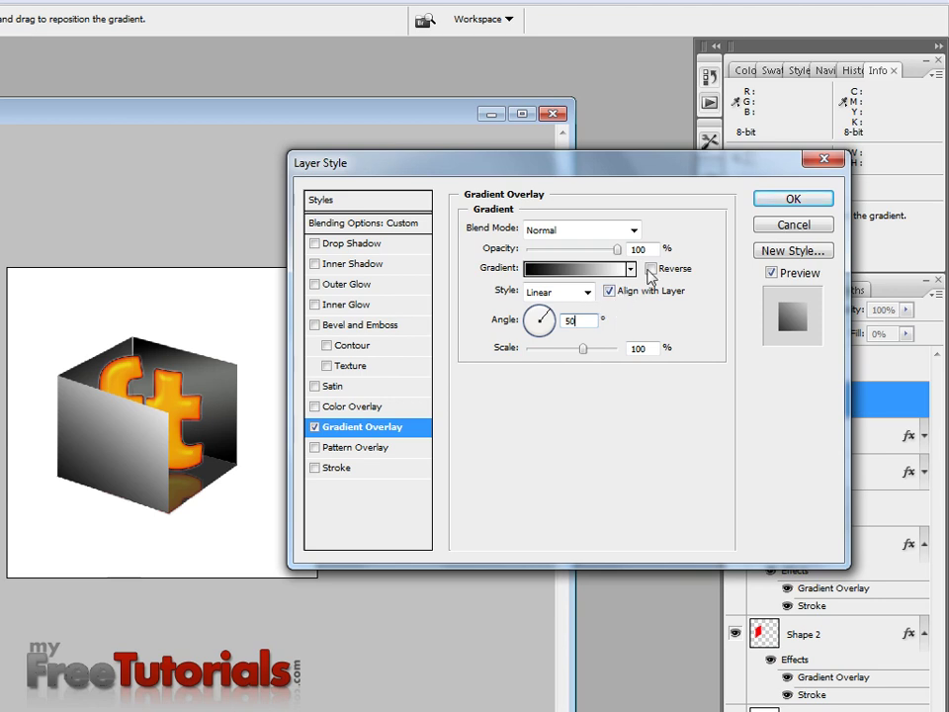
double_click(643, 249)
type("70")
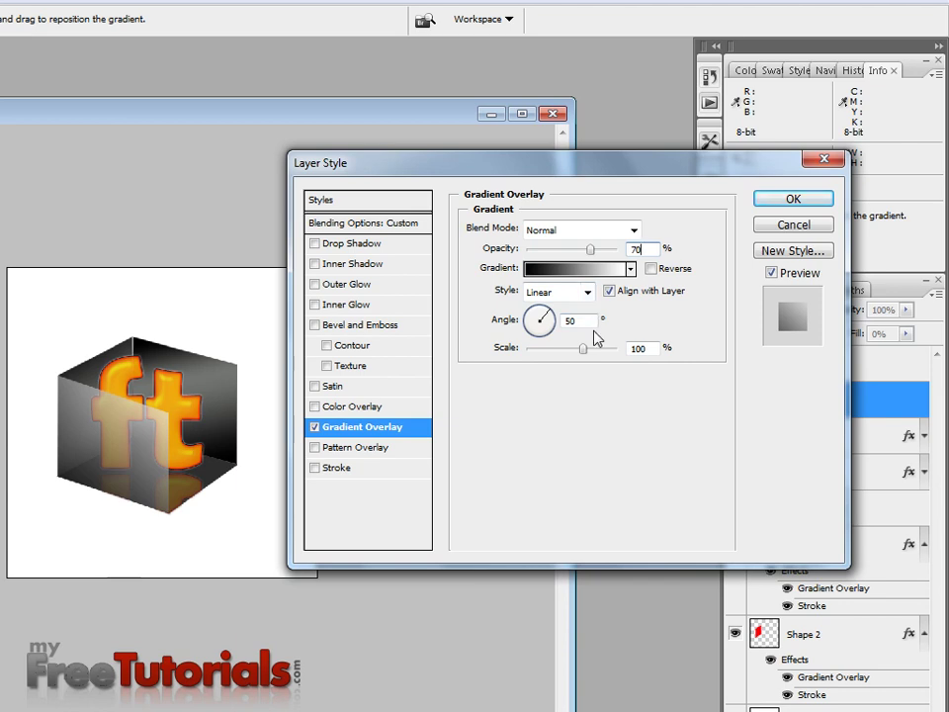
Step: Add a 1 px black Inside stroke at 30% opacity and apply the style
left_click(362, 473)
left_click(510, 345)
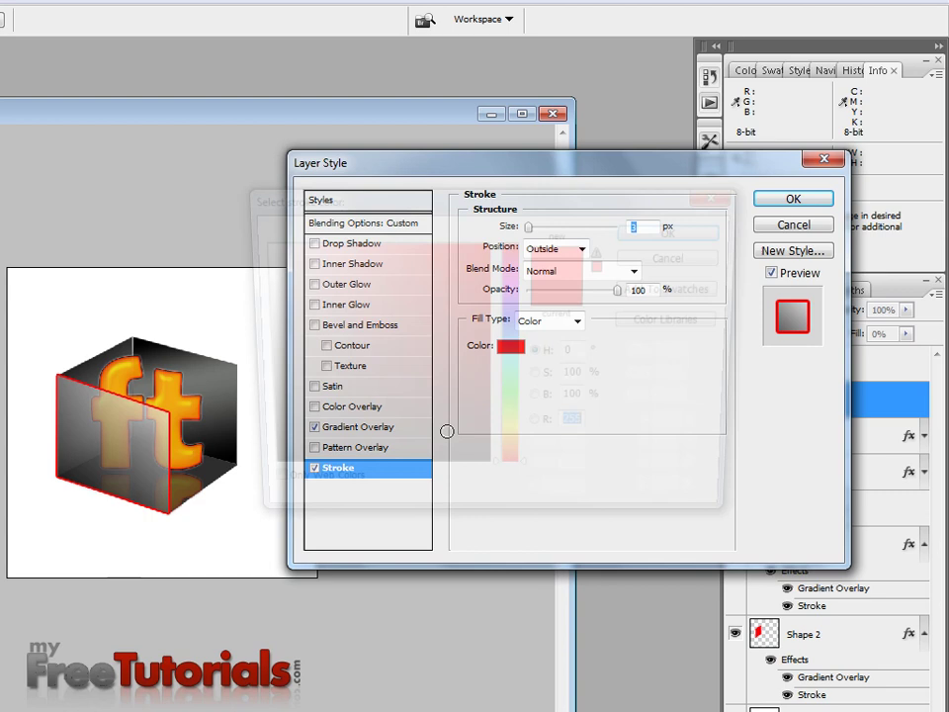
type("0")
left_click(659, 235)
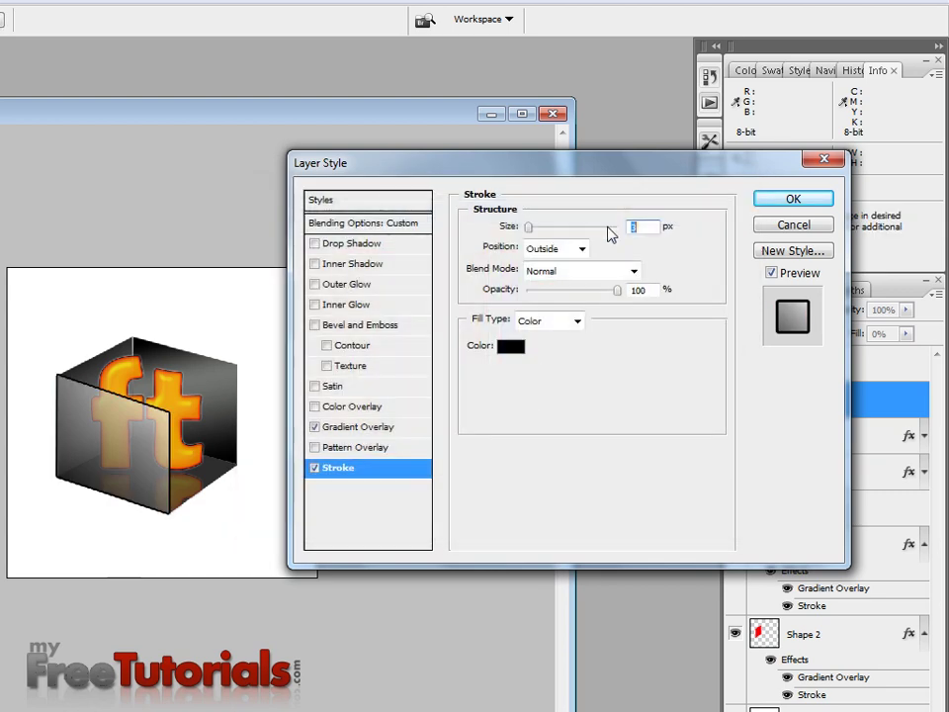
left_click(566, 248)
left_click(554, 280)
double_click(650, 226)
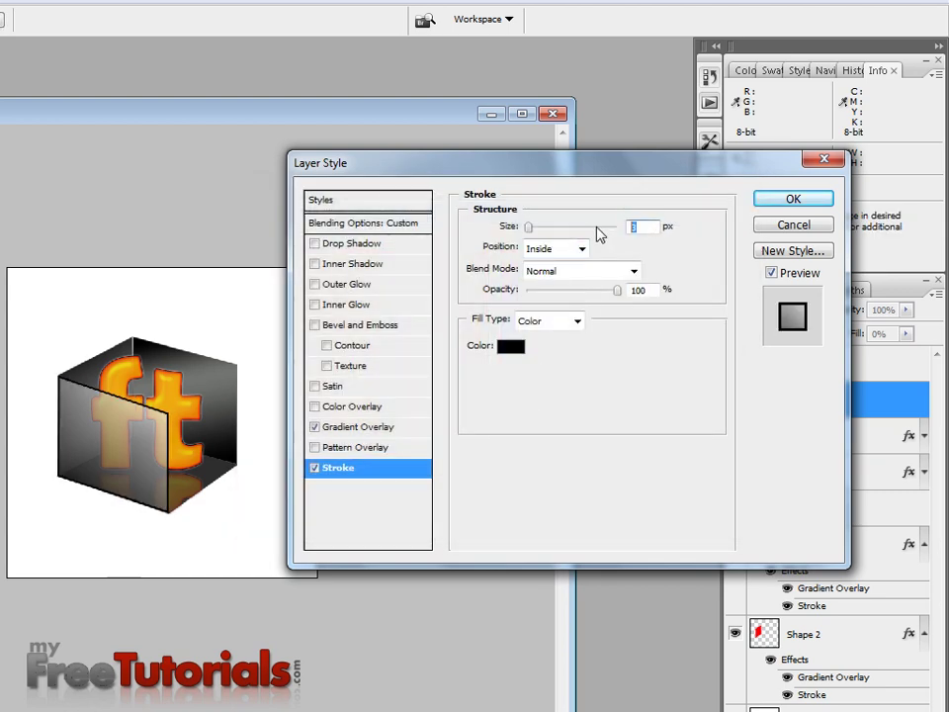
type("1")
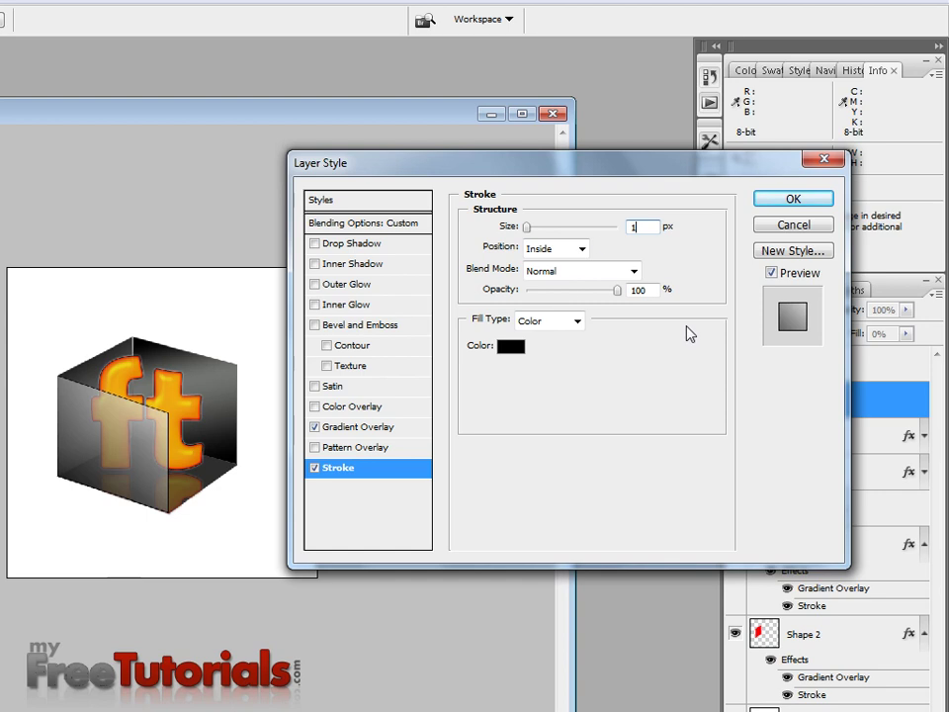
double_click(640, 290)
type("30")
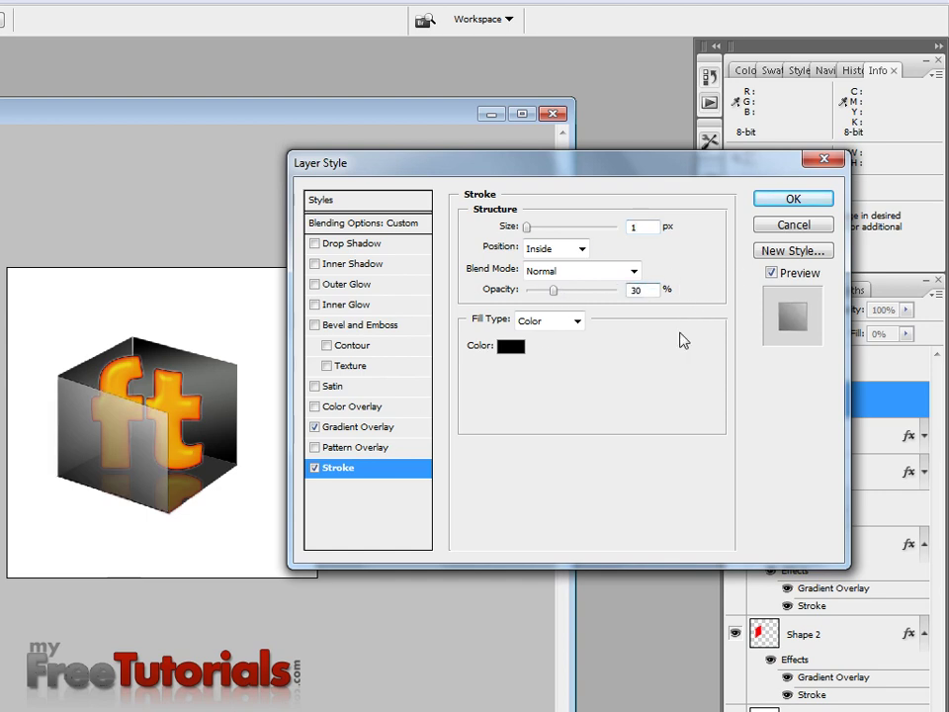
left_click(775, 201)
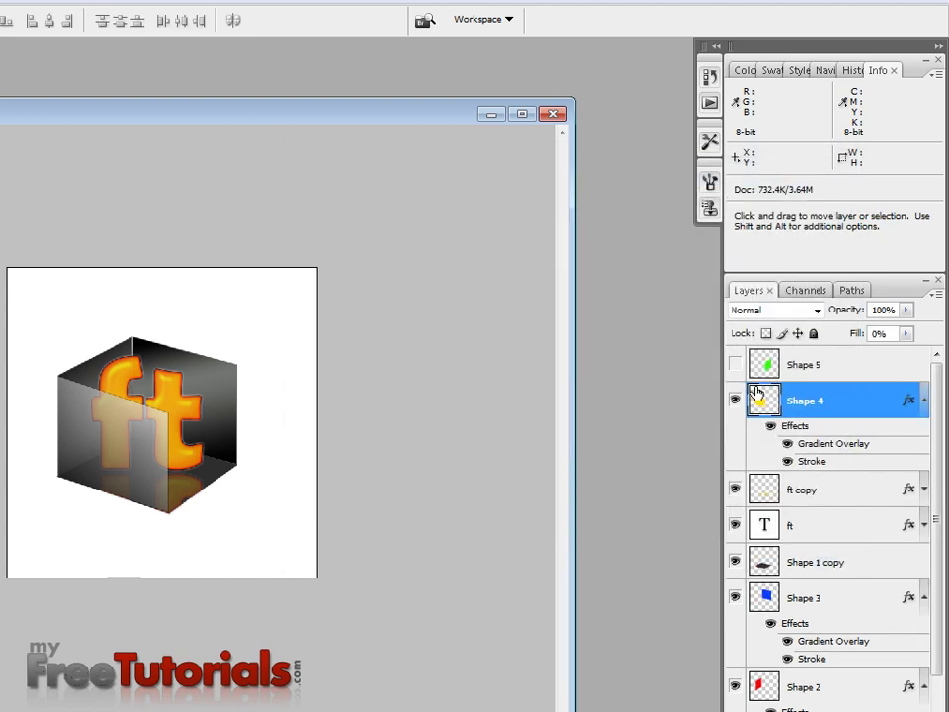
Step: Show Shape 5 and set its Opacity to 100% and Fill to 0% in Blending Options
left_click(735, 365)
right_click(813, 368)
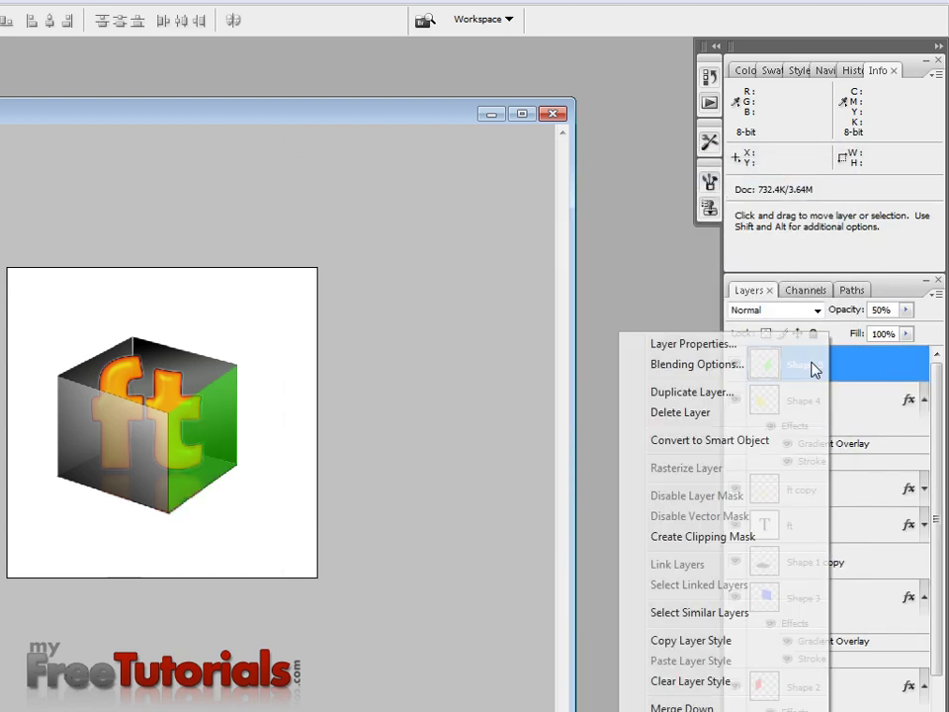
left_click(740, 366)
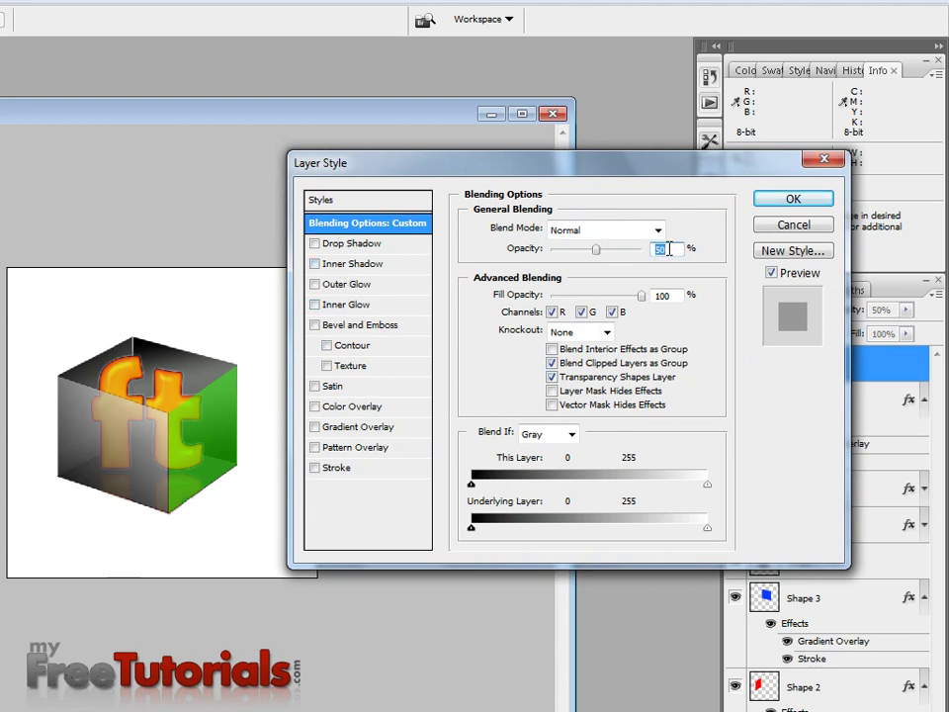
left_click_drag(597, 249, 642, 249)
key("Tab")
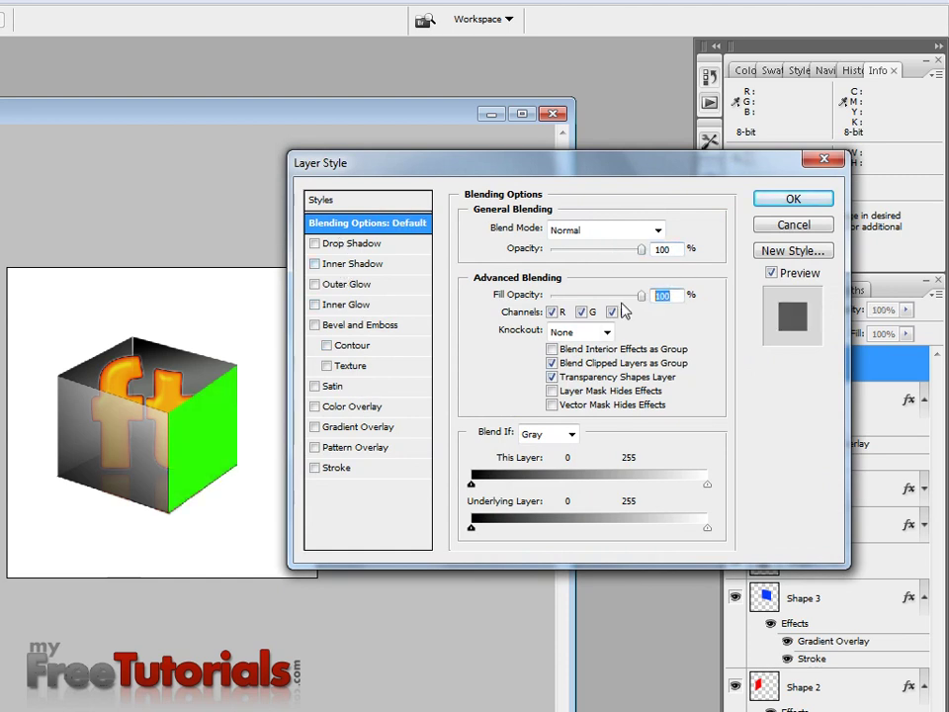
type("0")
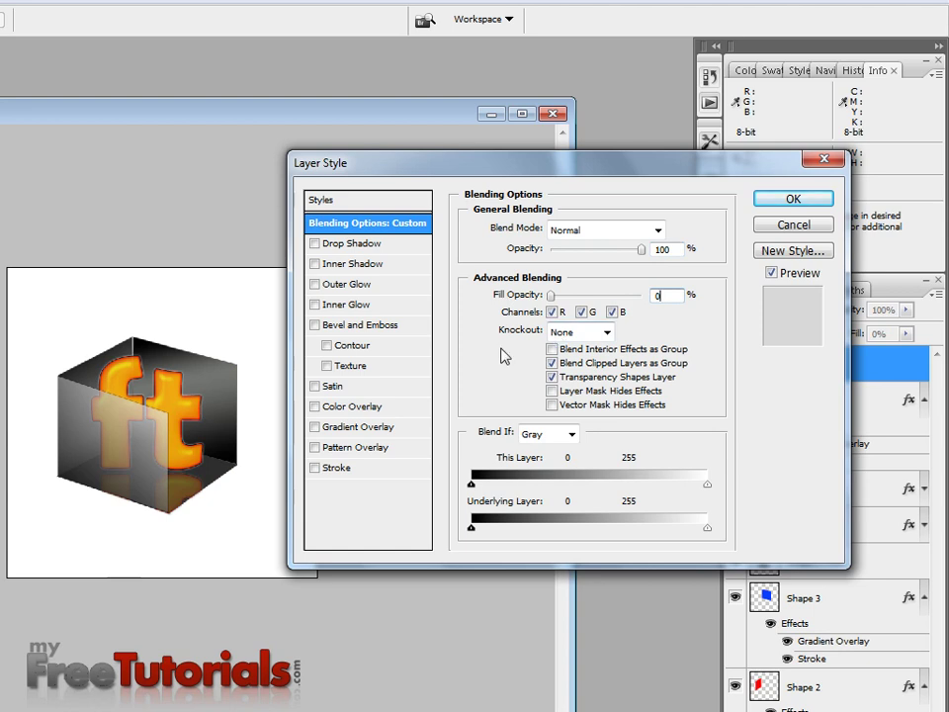
Step: Add a Gradient Overlay at 68% opacity and a 130° angle
left_click(382, 427)
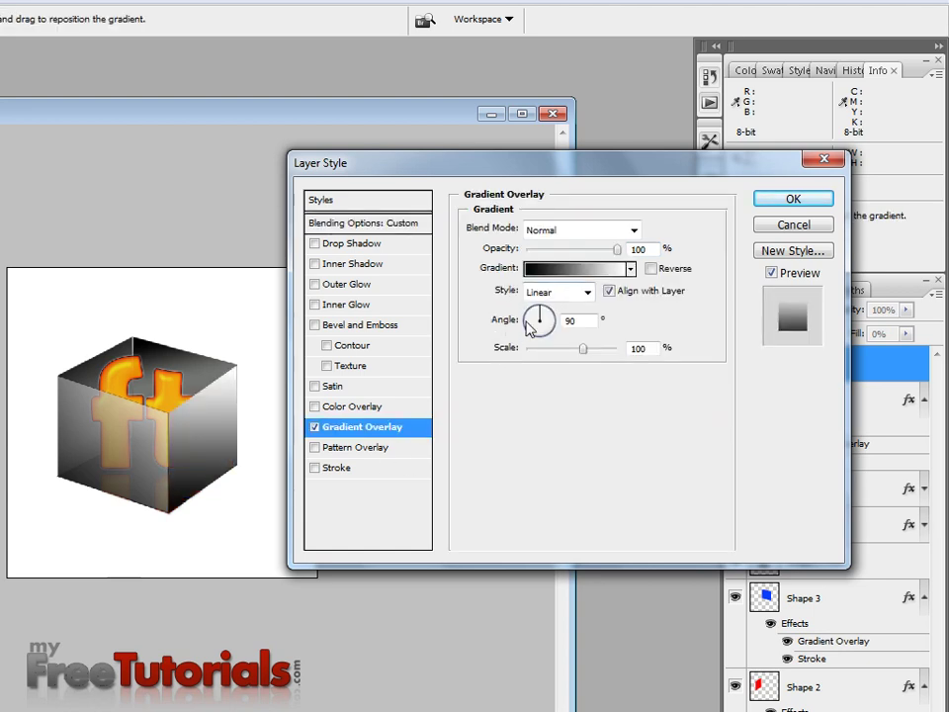
left_click(638, 249)
type("68")
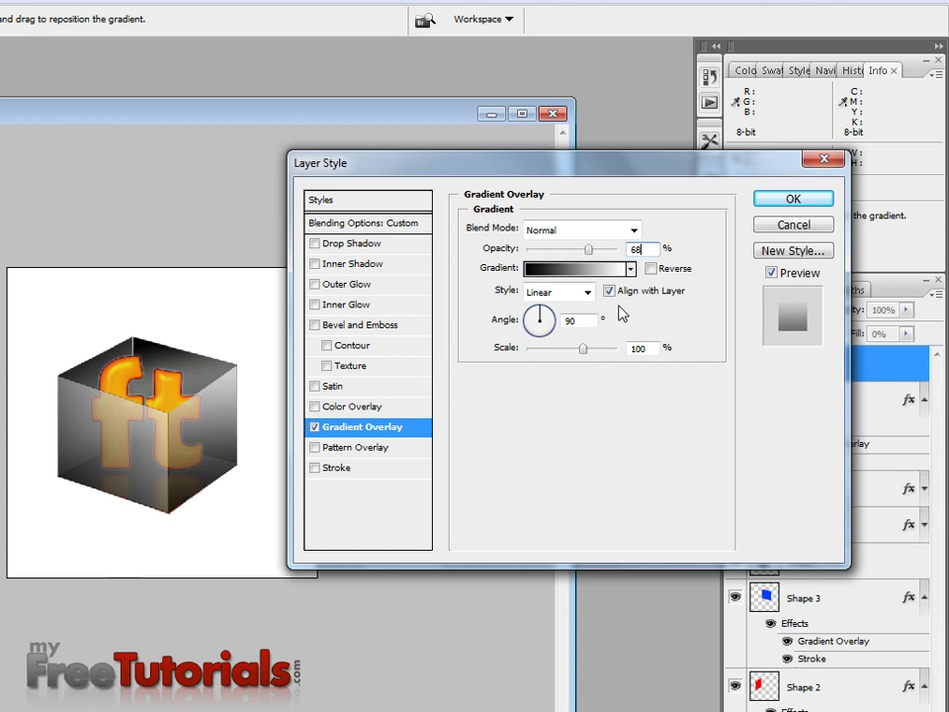
left_click(584, 319)
type("130")
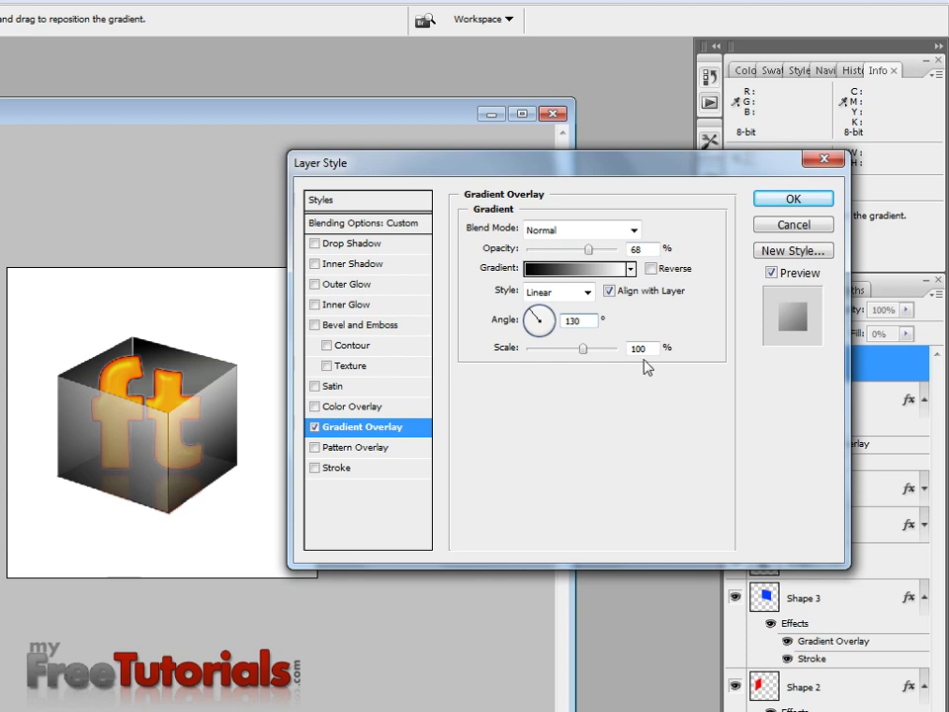
Step: Add a black 1 px Inside stroke at 30% opacity to Shape 5 and apply it
left_click(332, 468)
left_click(509, 346)
type("0")
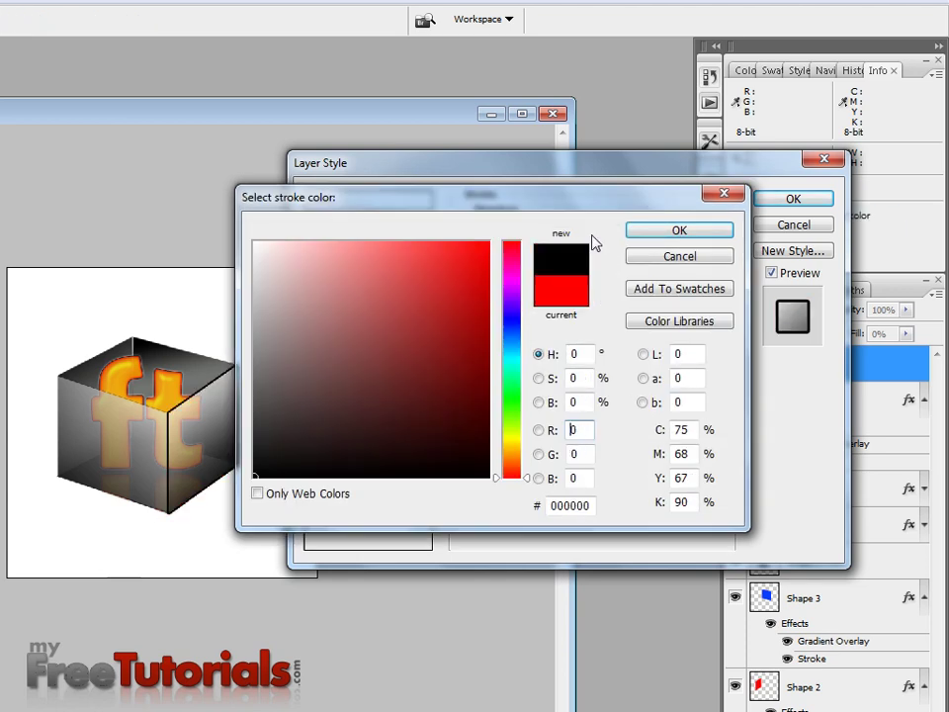
left_click(659, 231)
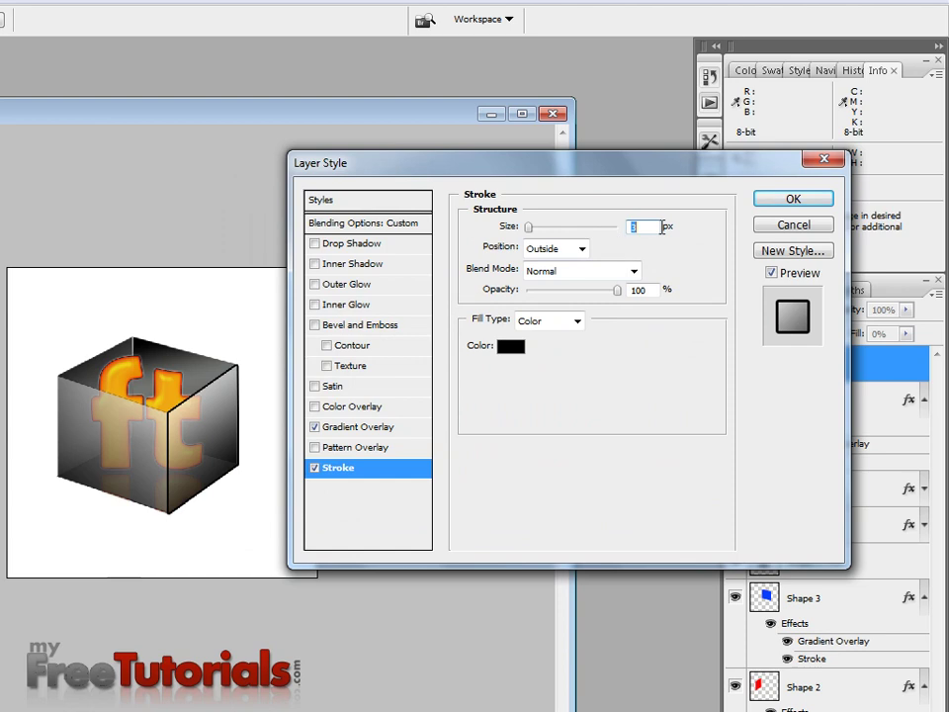
type("1")
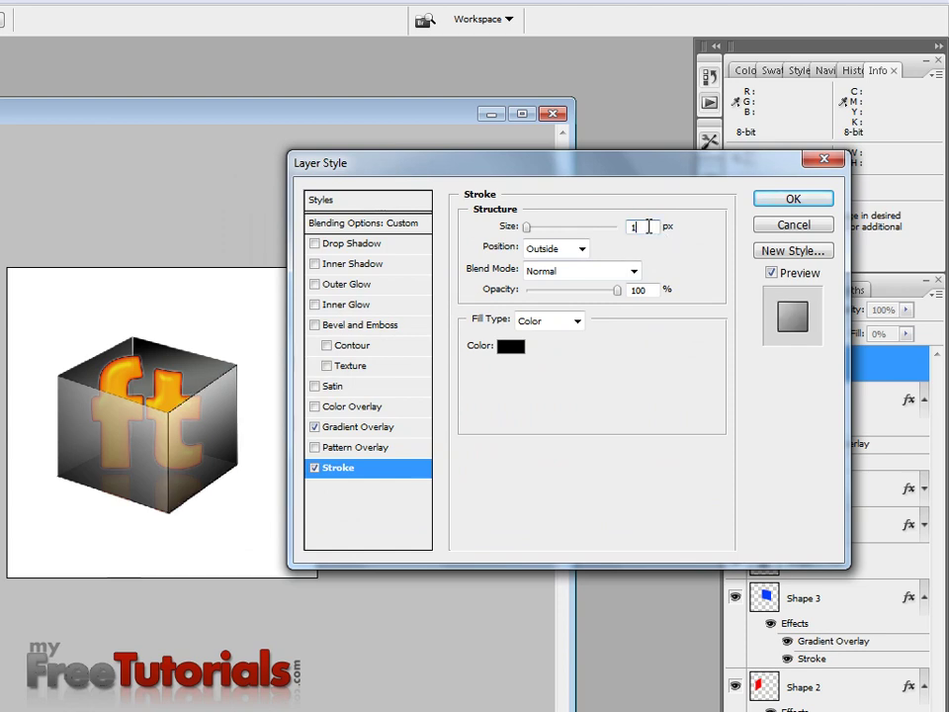
left_click(568, 248)
left_click(540, 285)
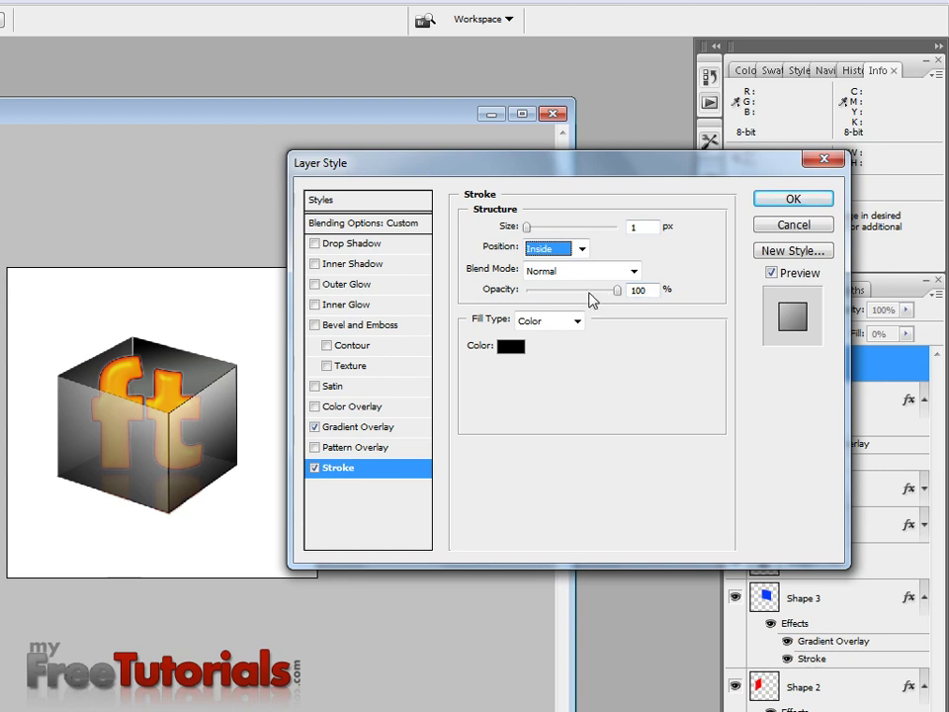
double_click(640, 289)
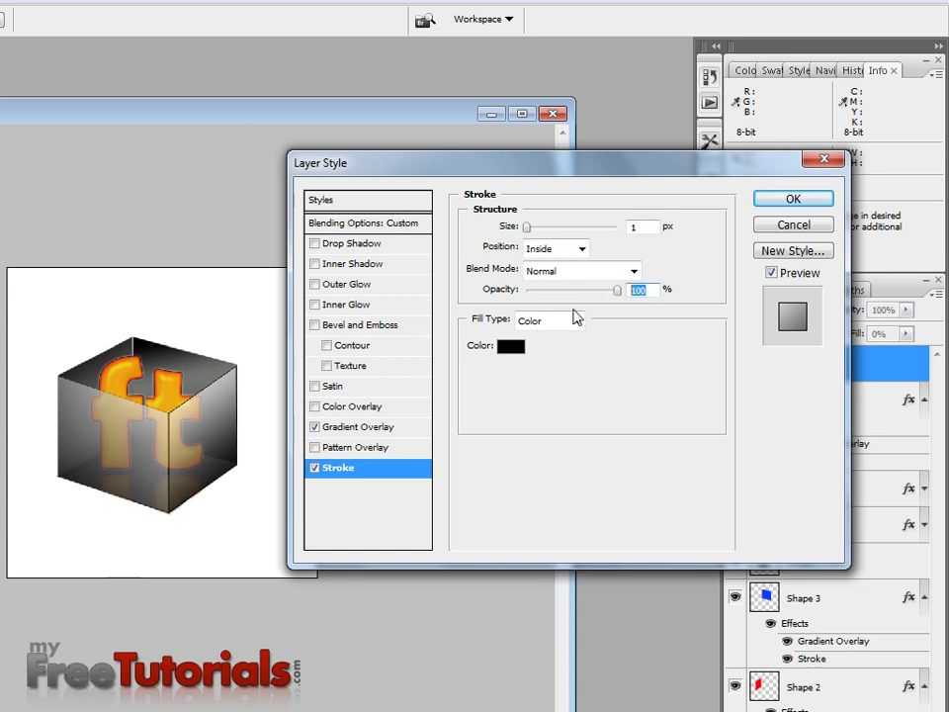
type("30")
left_click(776, 201)
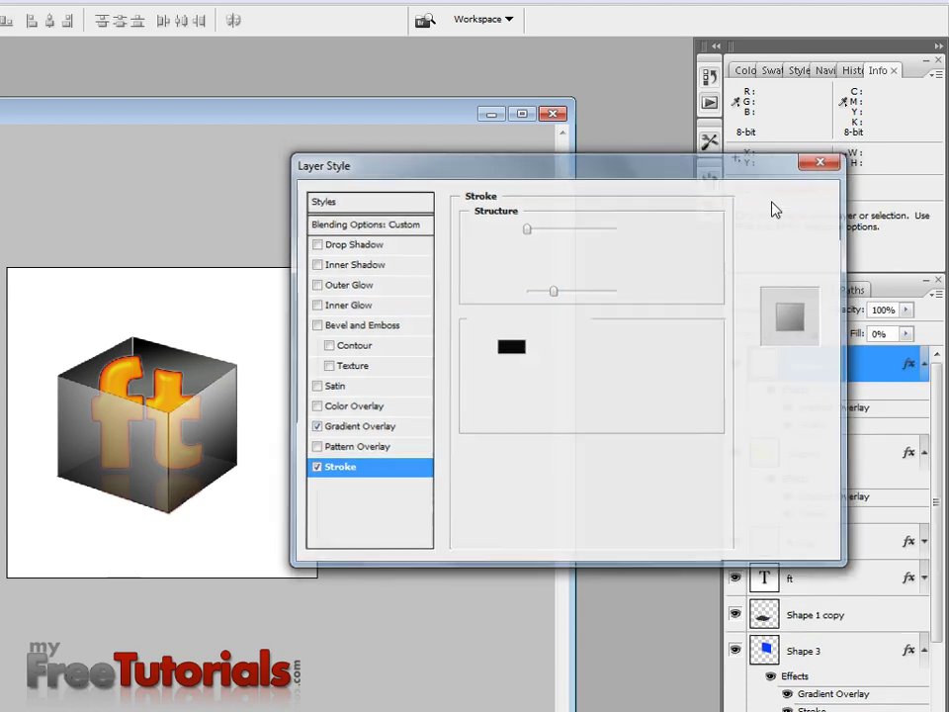
Step: Collapse the effects lists of Shapes 5, 4 and 3
left_click(923, 365)
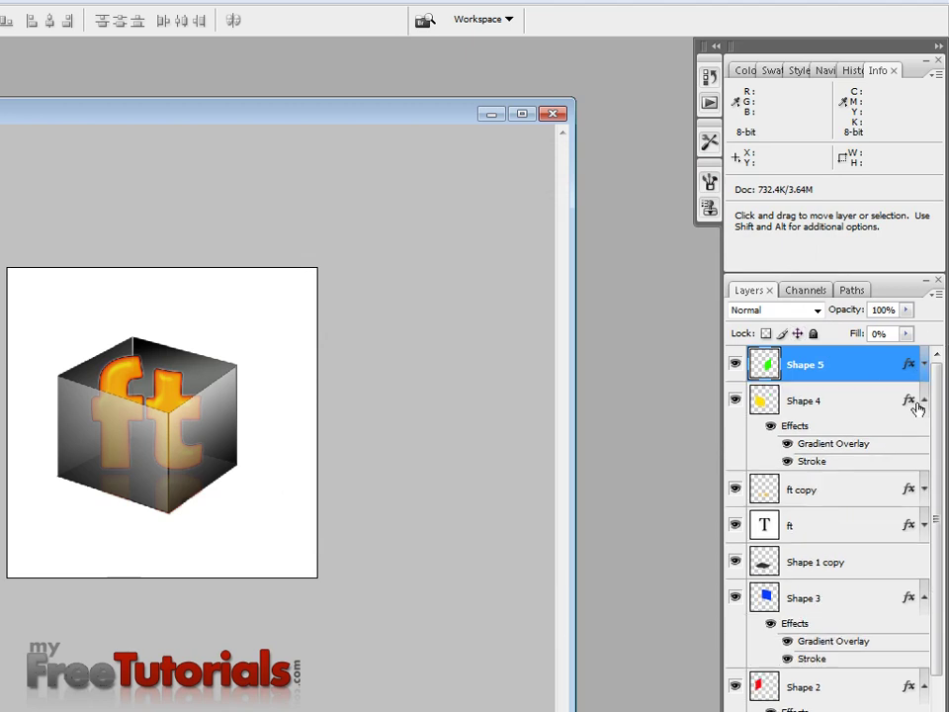
left_click(923, 401)
left_click(923, 545)
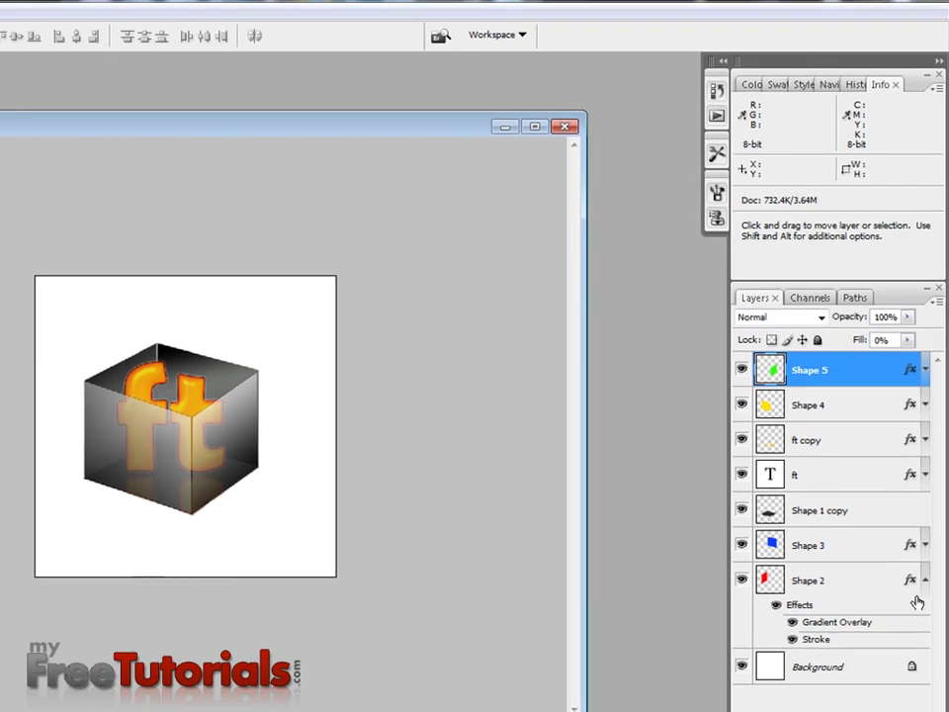
Step: Merge Shapes 2–5 into one layer, nudge it up, and draw an oval selection below it
left_click(923, 572)
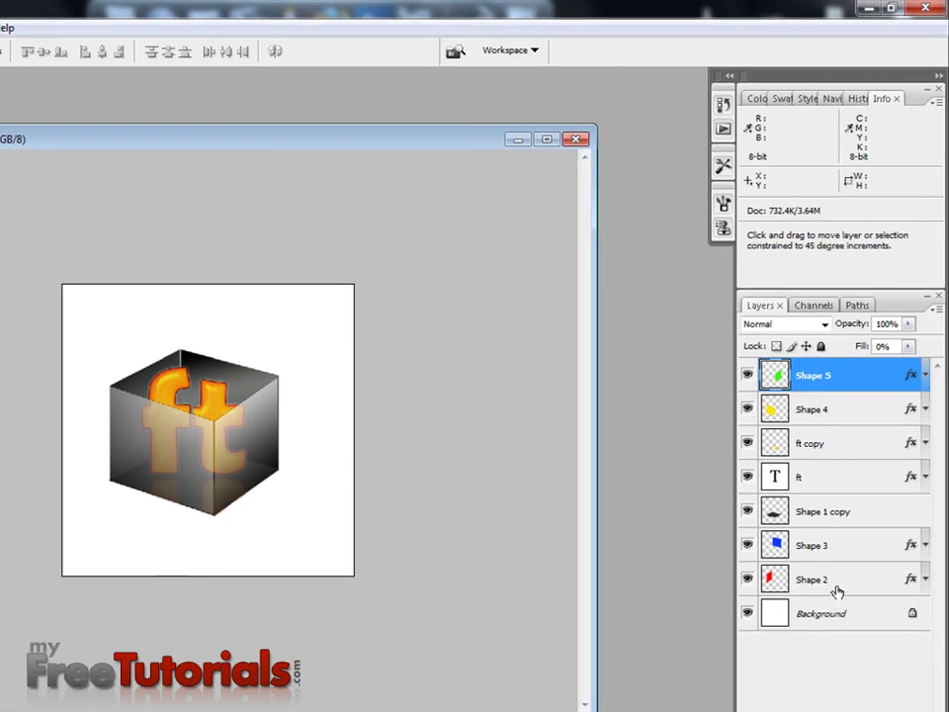
left_click(836, 587, "shift")
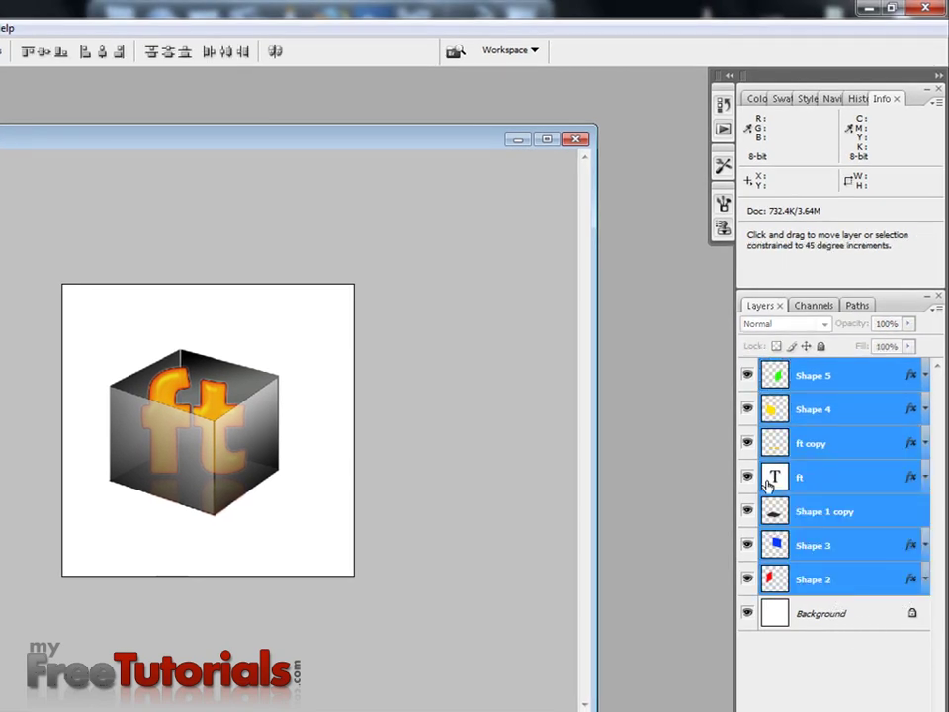
key("ctrl+e")
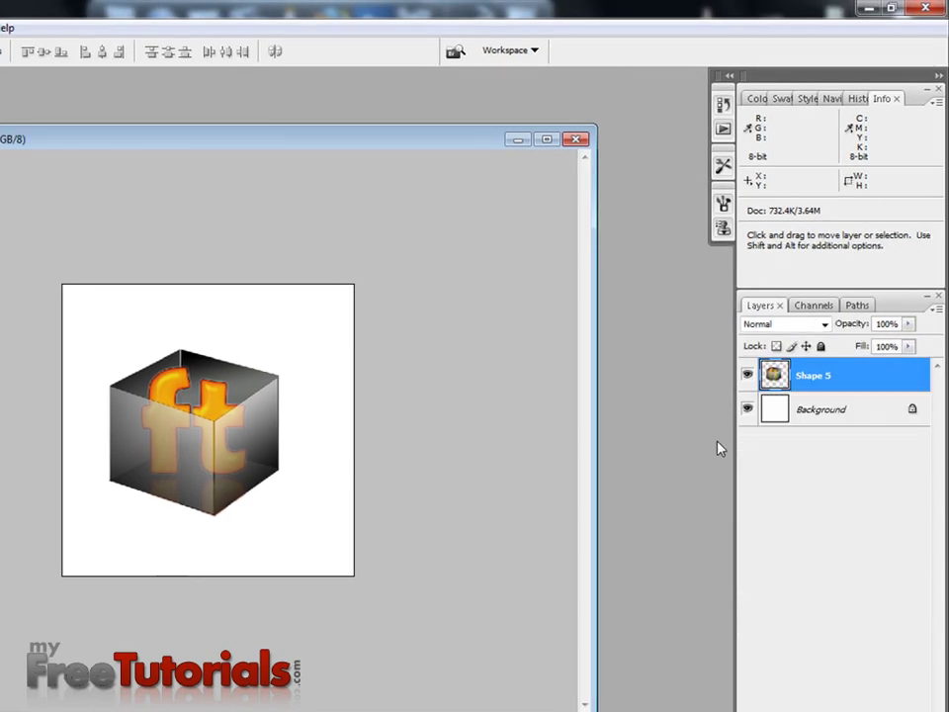
mouse_move(247, 412)
left_mouse_down()
mouse_move(234, 379)
mouse_move(233, 410)
mouse_move(265, 405)
mouse_move(253, 388)
left_mouse_up()
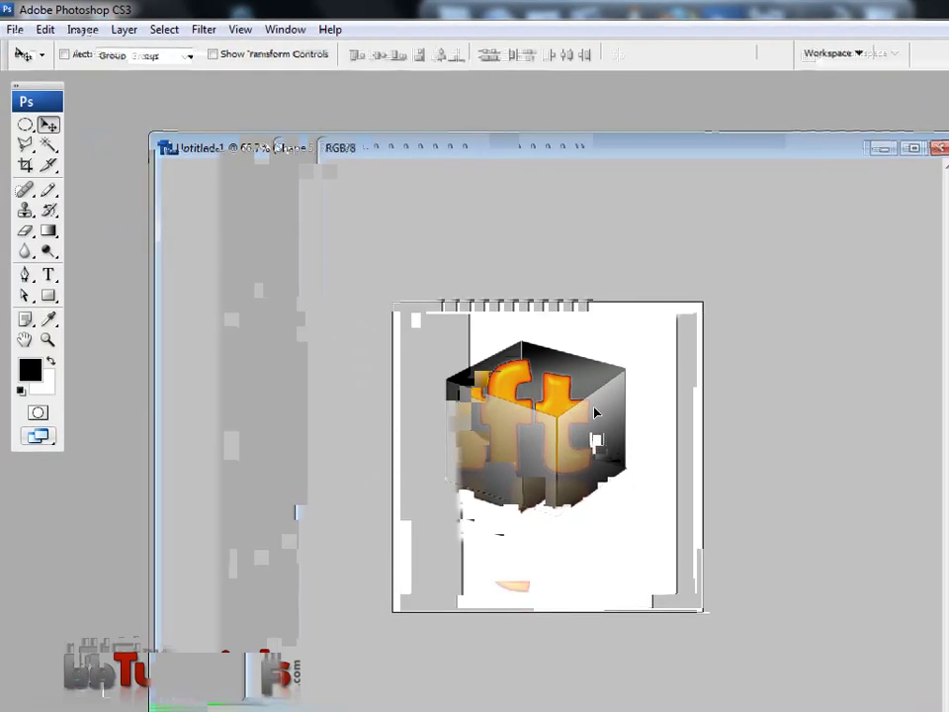
left_click(24, 125)
left_click_drag(434, 522, 592, 611)
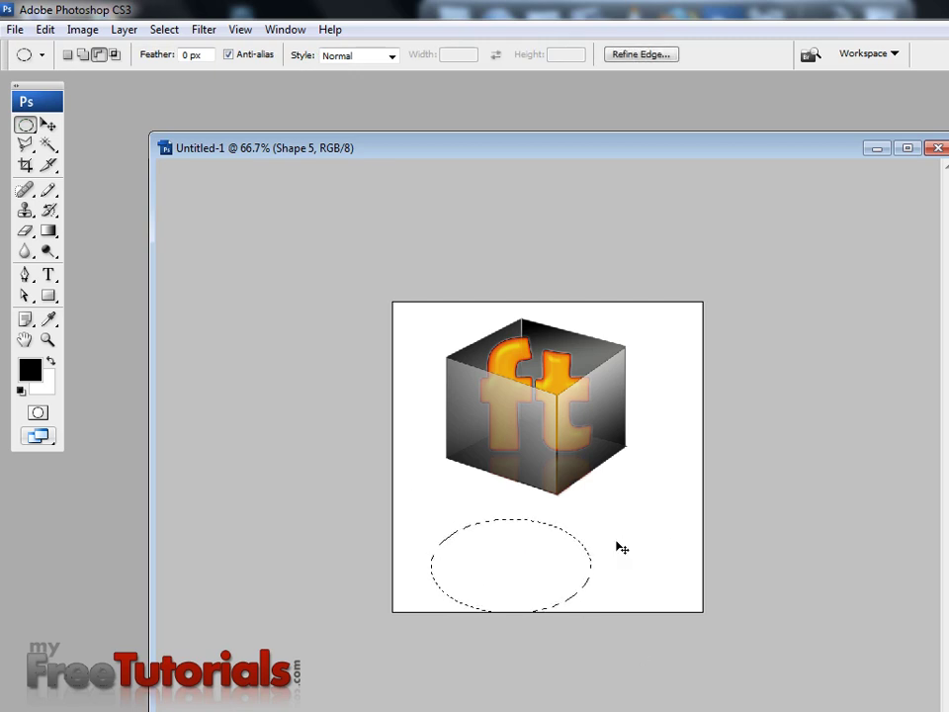
Step: Deselect the oval and move the cube about 60 px down
left_click(539, 560)
key("v")
left_click_drag(574, 402, 566, 457)
Step: Distort the cube's right corners slightly inward, commit, and move it up about 27 px
key("ctrl+t")
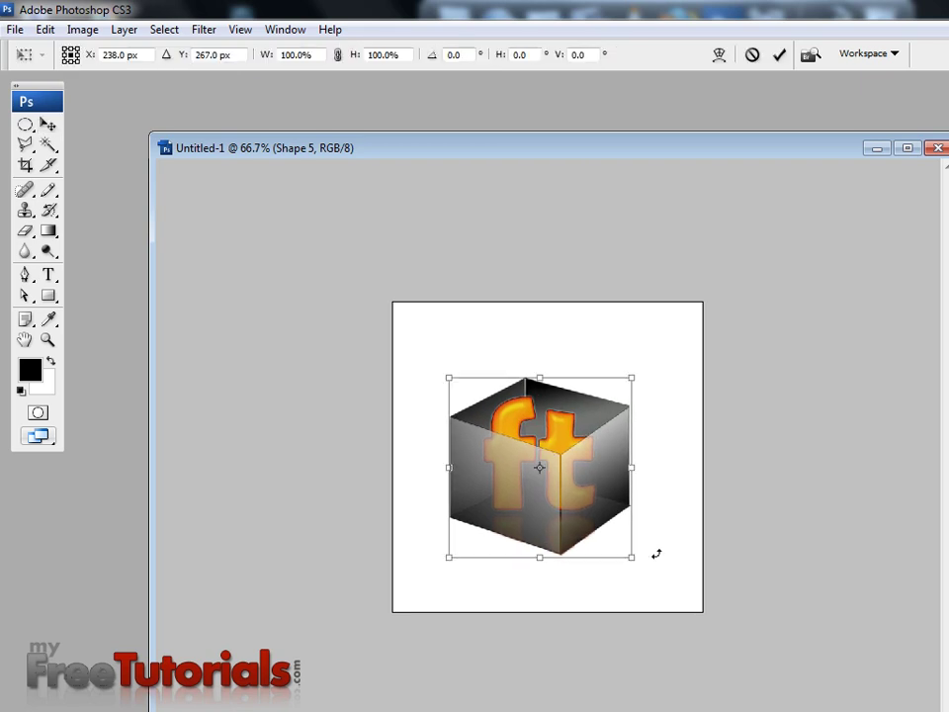
right_click(530, 450)
left_click(589, 549)
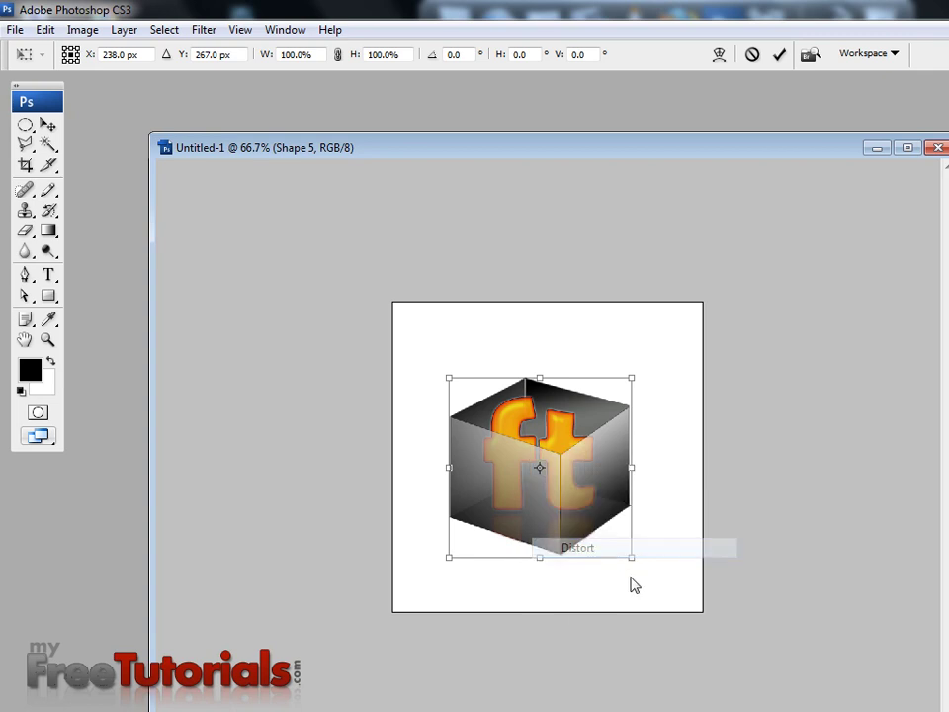
left_click_drag(633, 561, 623, 564)
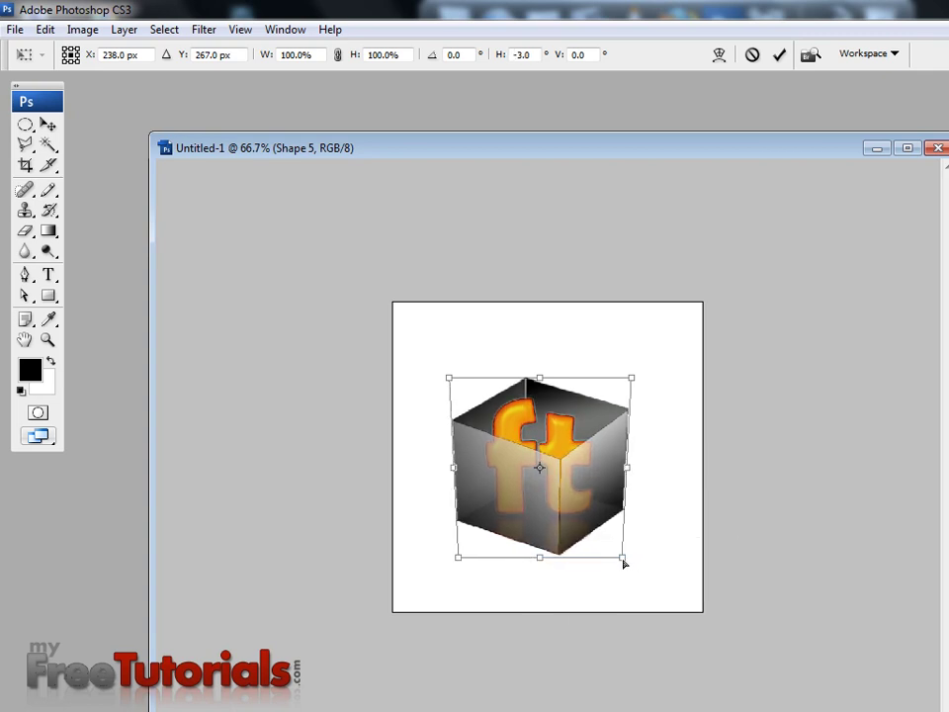
left_click_drag(633, 382, 627, 381)
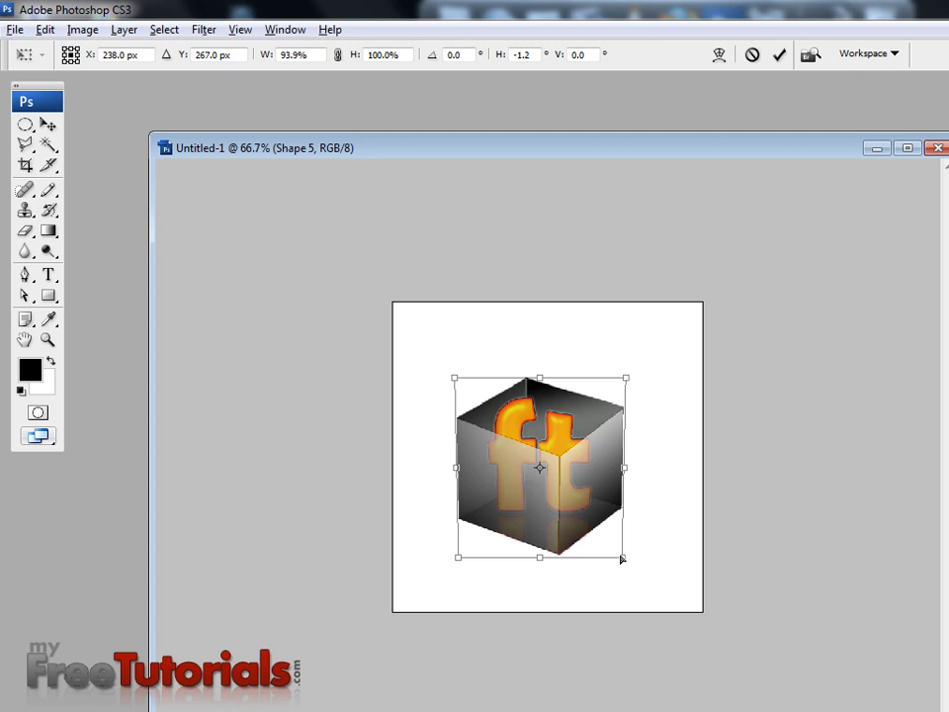
left_click_drag(622, 560, 618, 560)
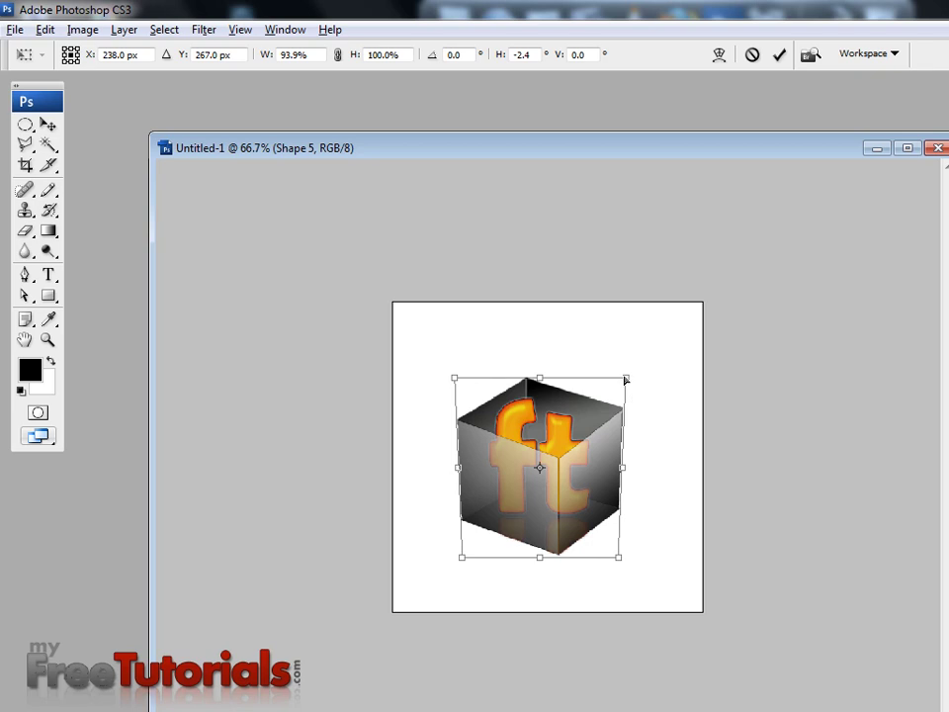
left_click_drag(626, 380, 624, 380)
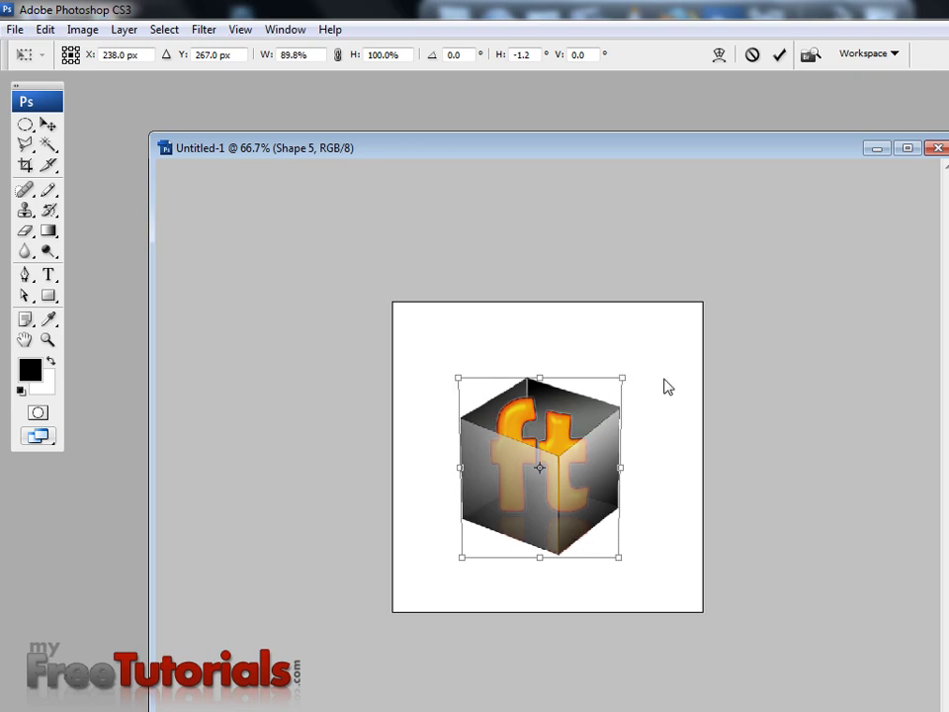
key("Return")
left_click_drag(650, 436, 651, 409)
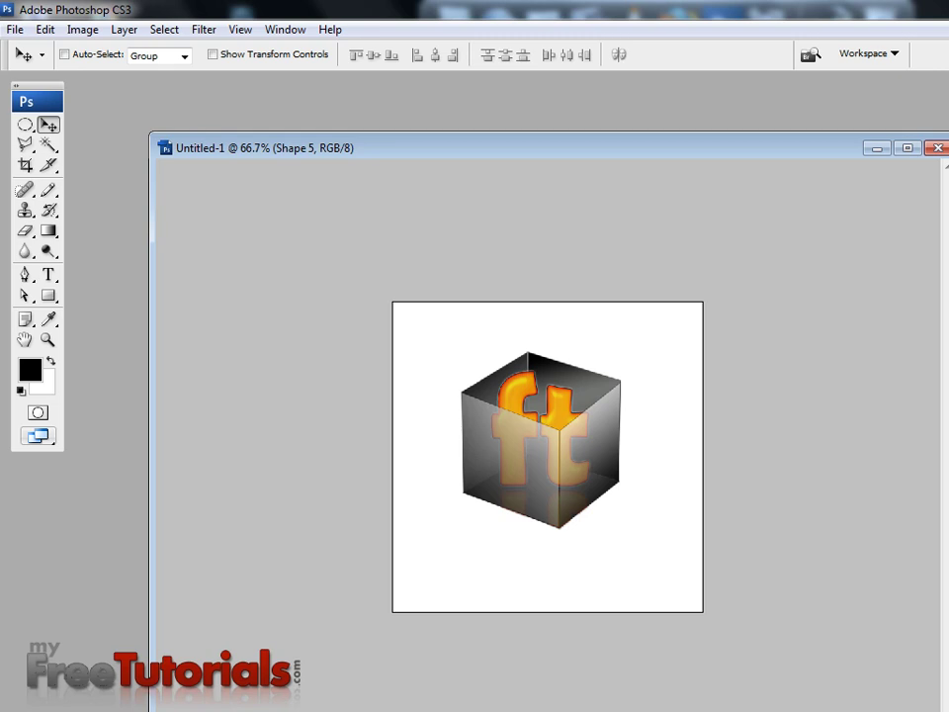
Step: Draw an elliptical selection around the cube's base and shift it left and down
left_click(25, 126)
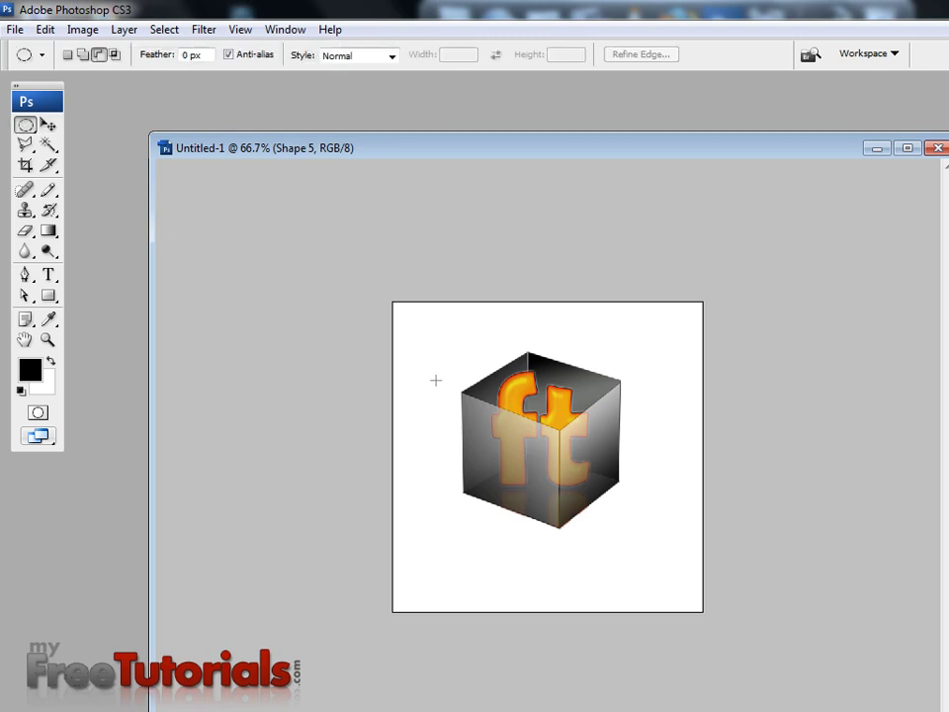
left_click_drag(648, 546, 699, 562)
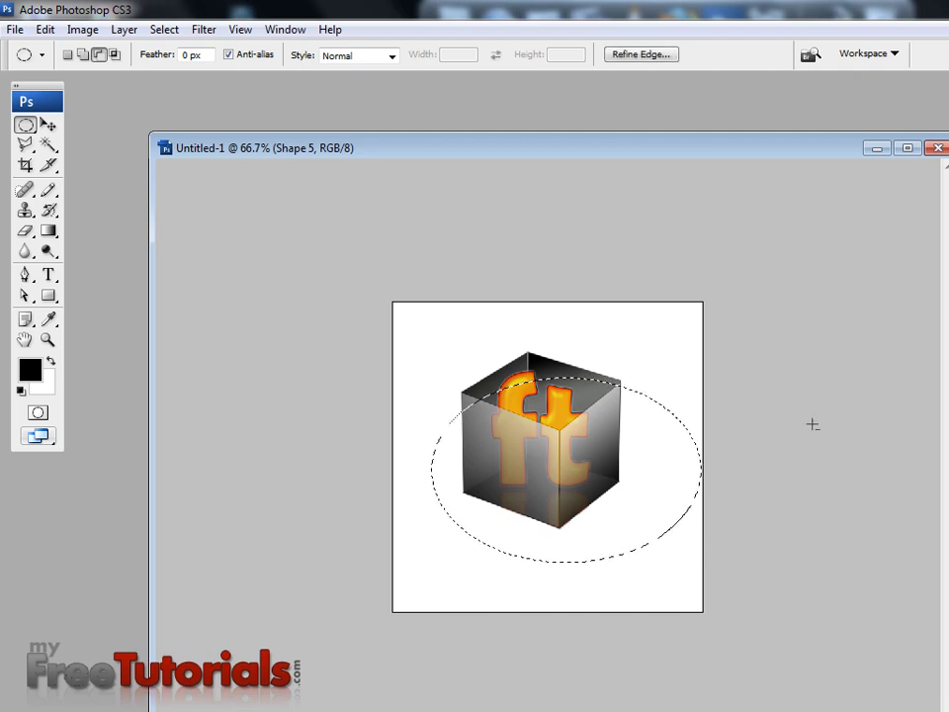
right_click(608, 503)
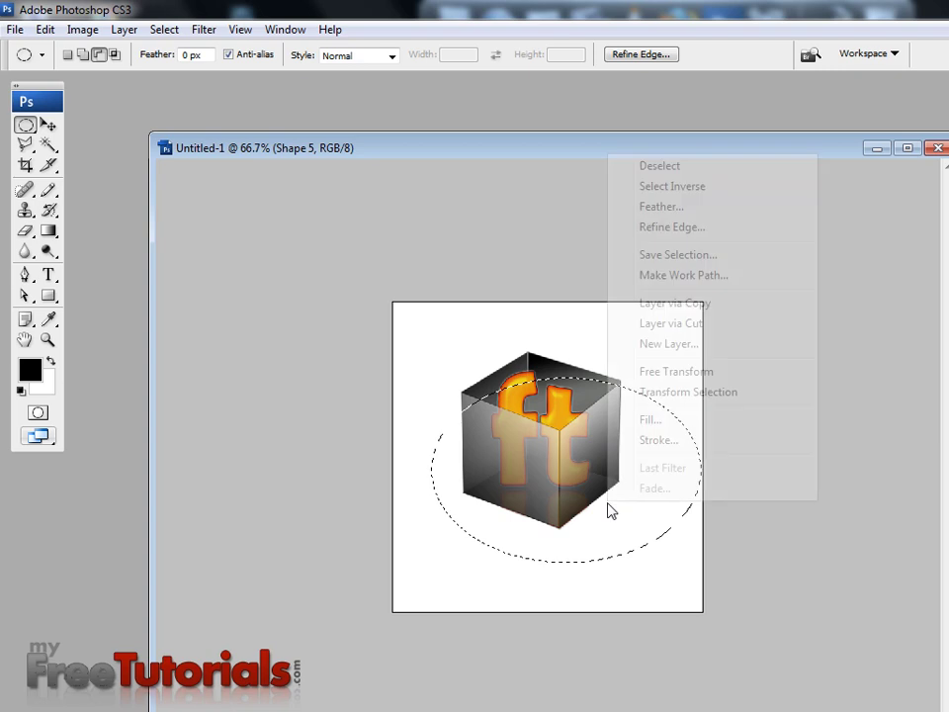
left_click(67, 56)
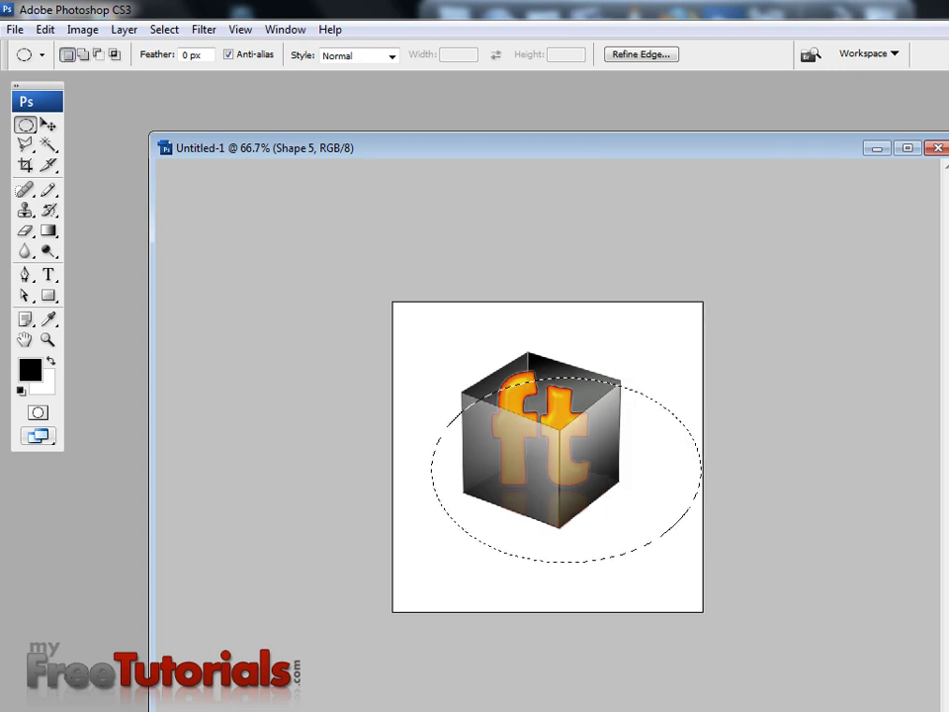
left_click_drag(647, 483, 628, 495)
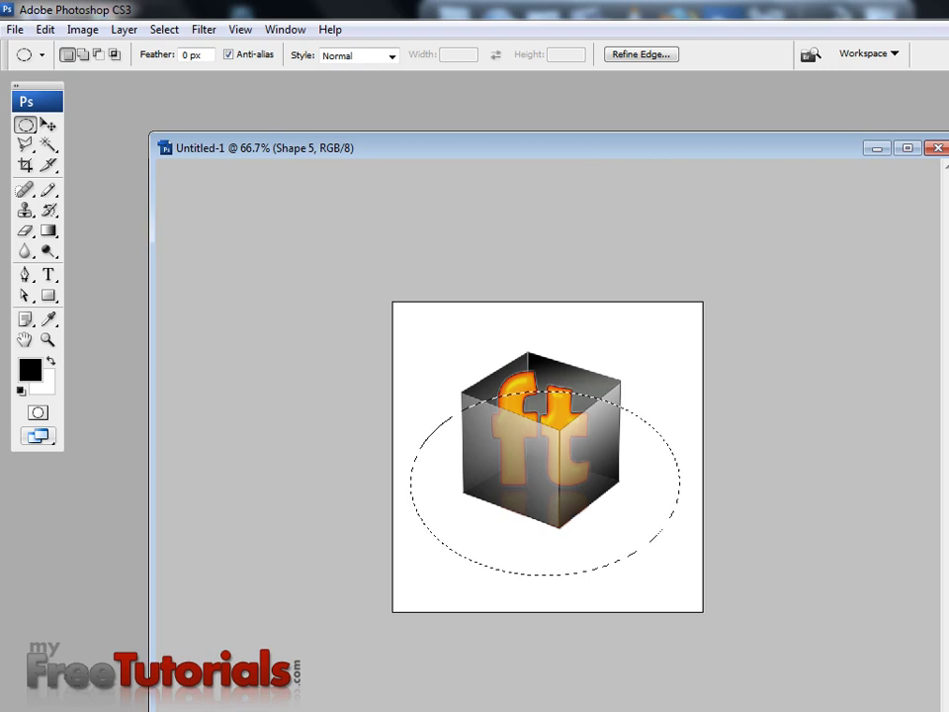
Step: Add a new Layer 1 and set the foreground colour to dark teal #094a58
key("ctrl+shift+n")
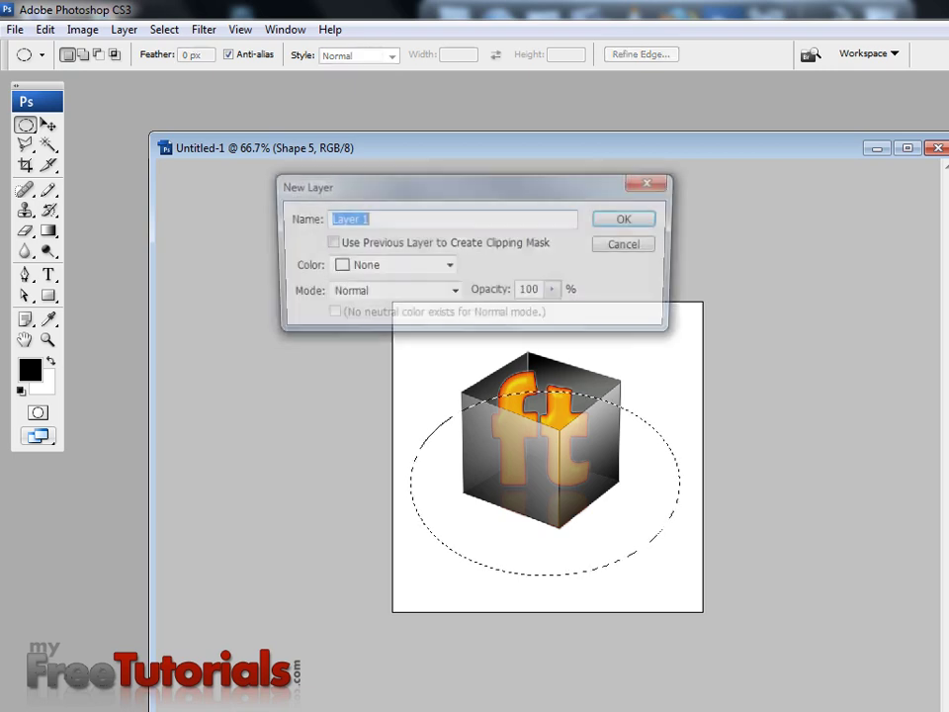
left_click(637, 221)
left_click(50, 362)
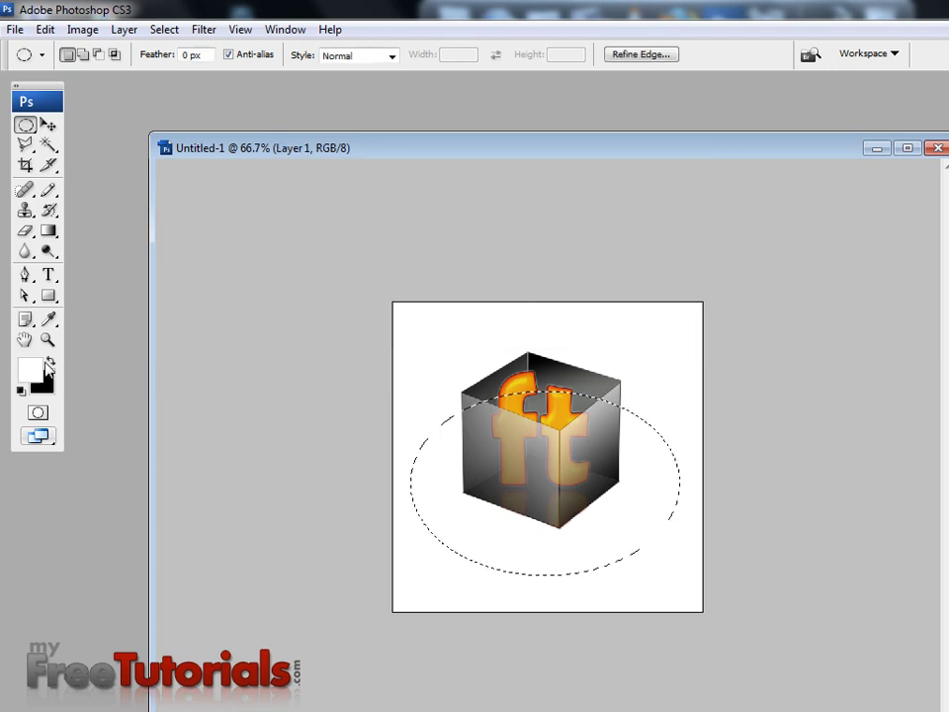
left_click(50, 362)
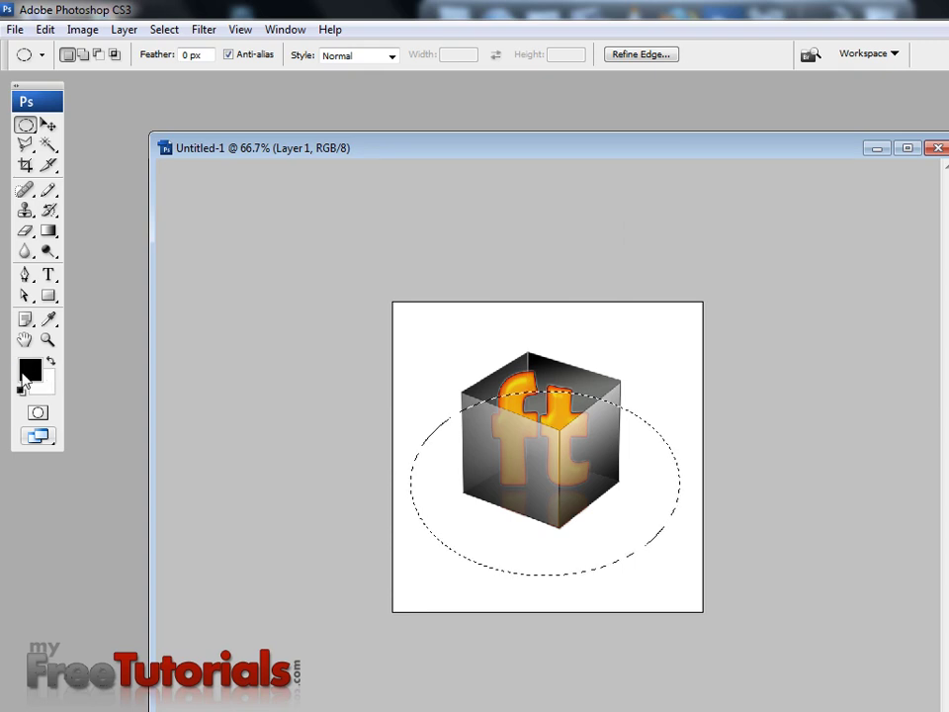
left_click(30, 369)
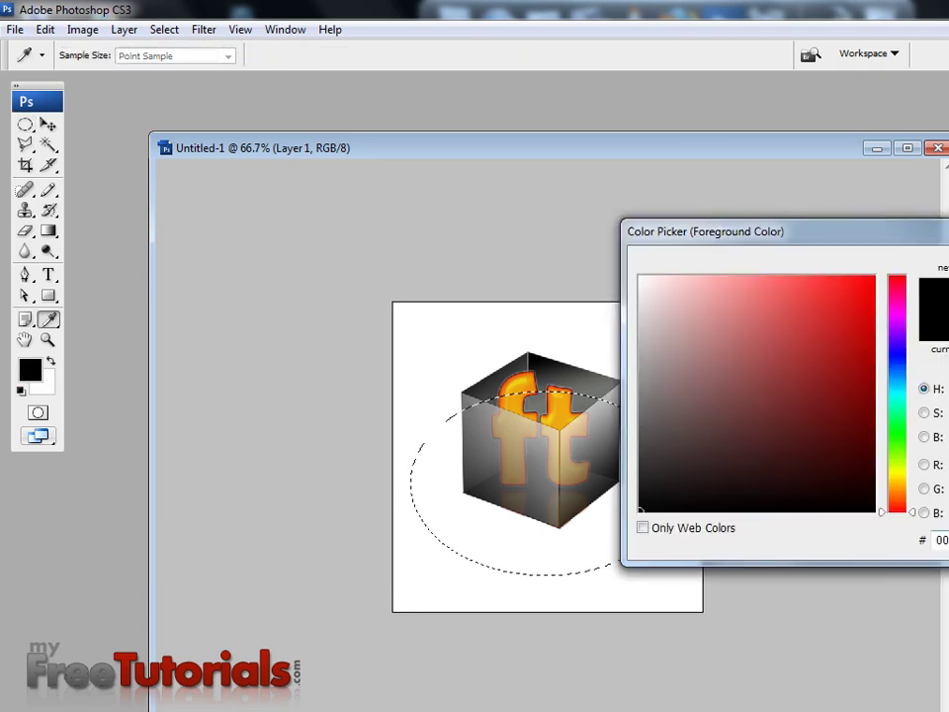
left_click(897, 388)
left_click_drag(823, 406, 830, 424)
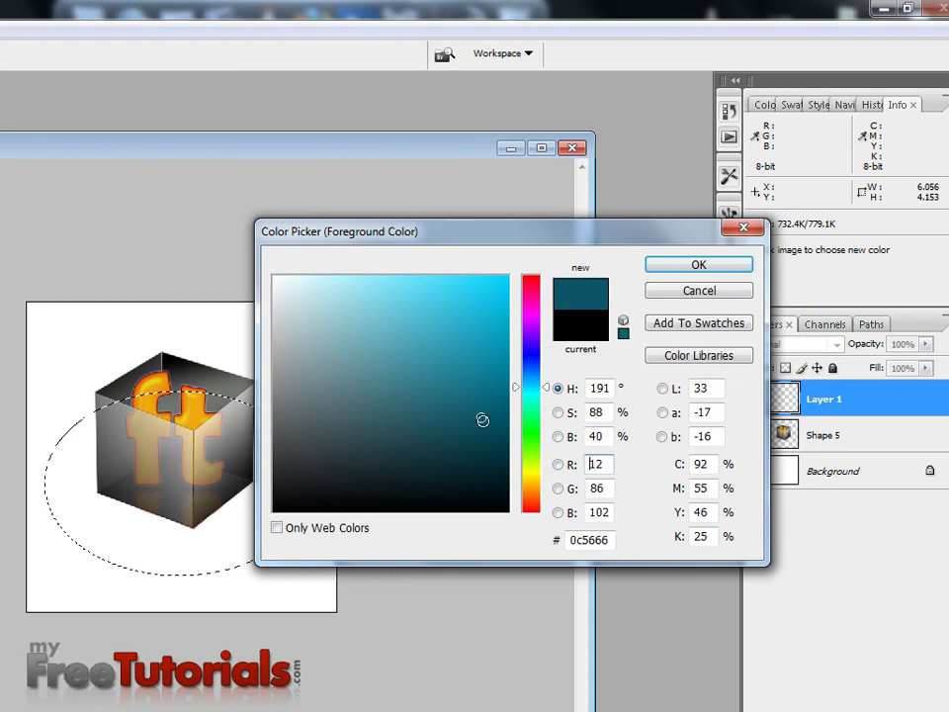
left_click_drag(483, 424, 484, 431)
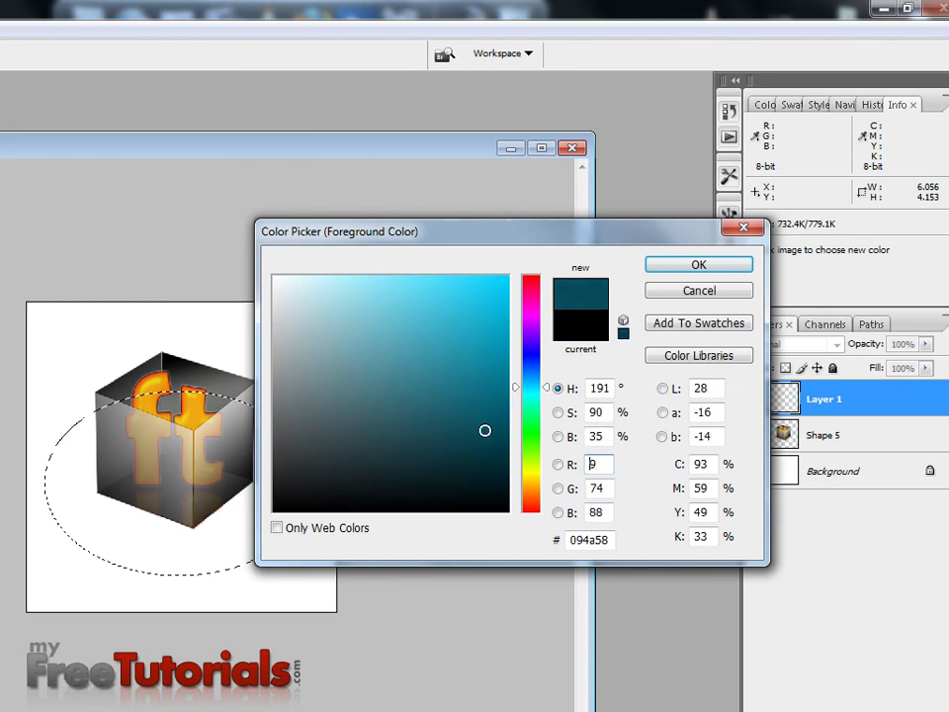
left_click(682, 269)
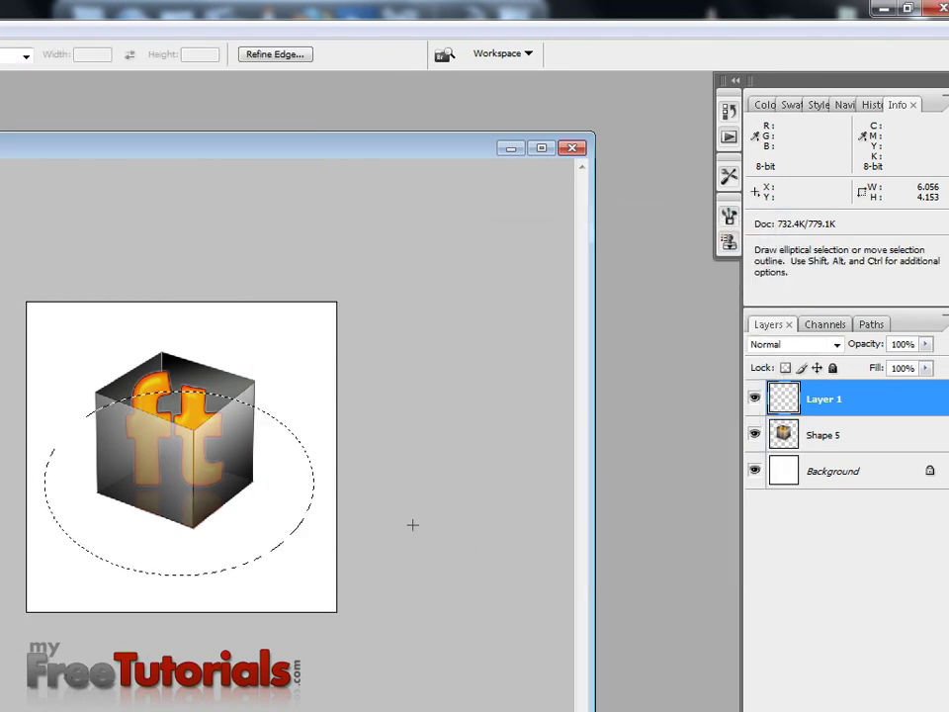
Step: Fill the ellipse with teal, stack Shape 5 above Layer 1, and deselect
key("alt+BackSpace")
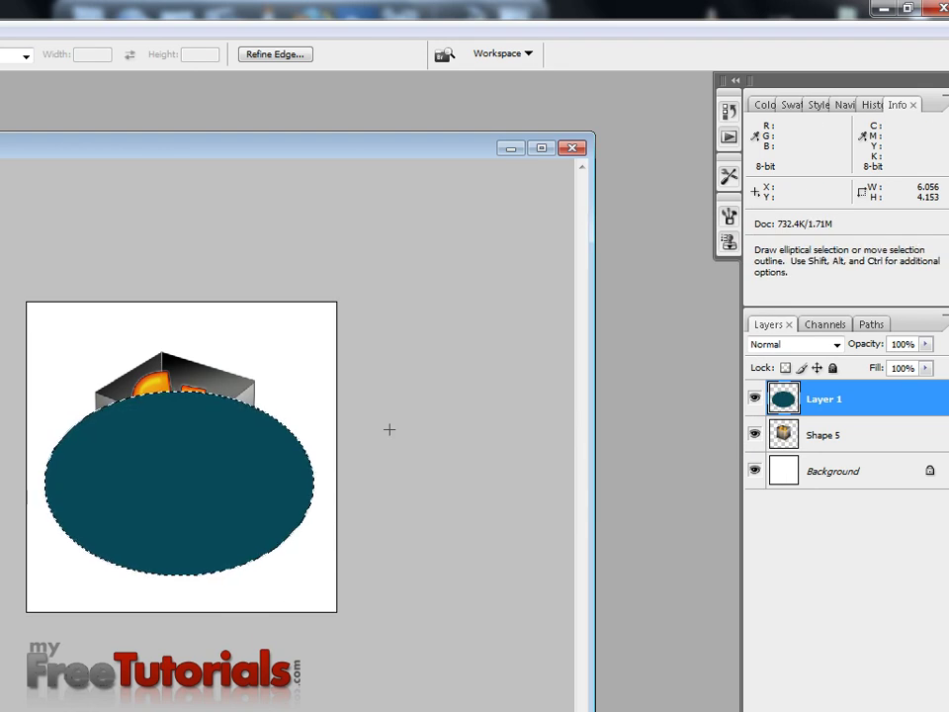
left_click_drag(836, 441, 834, 399)
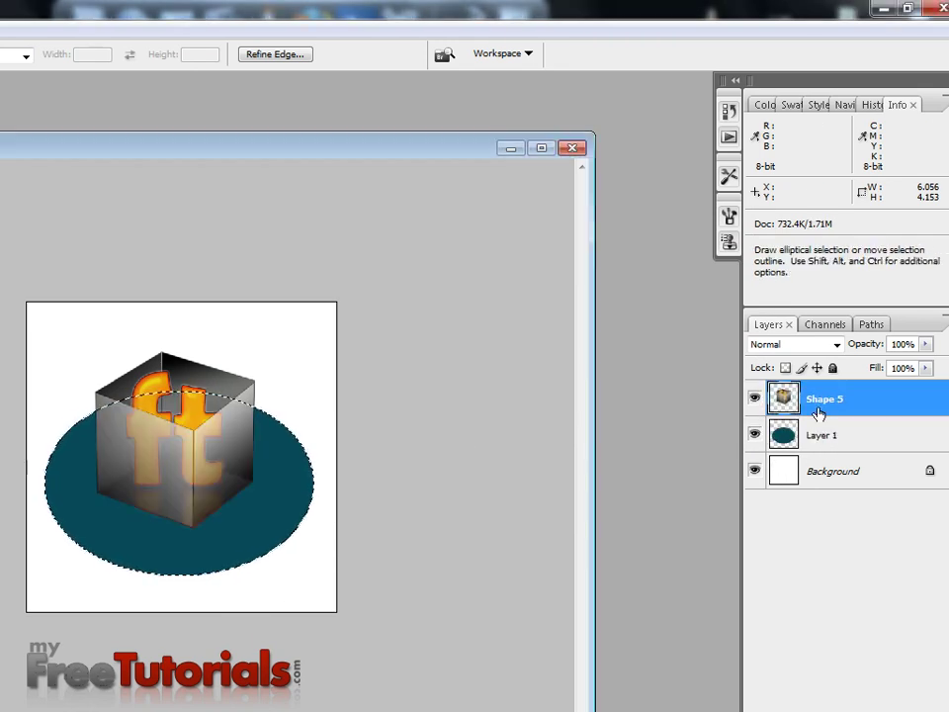
key("ctrl+d")
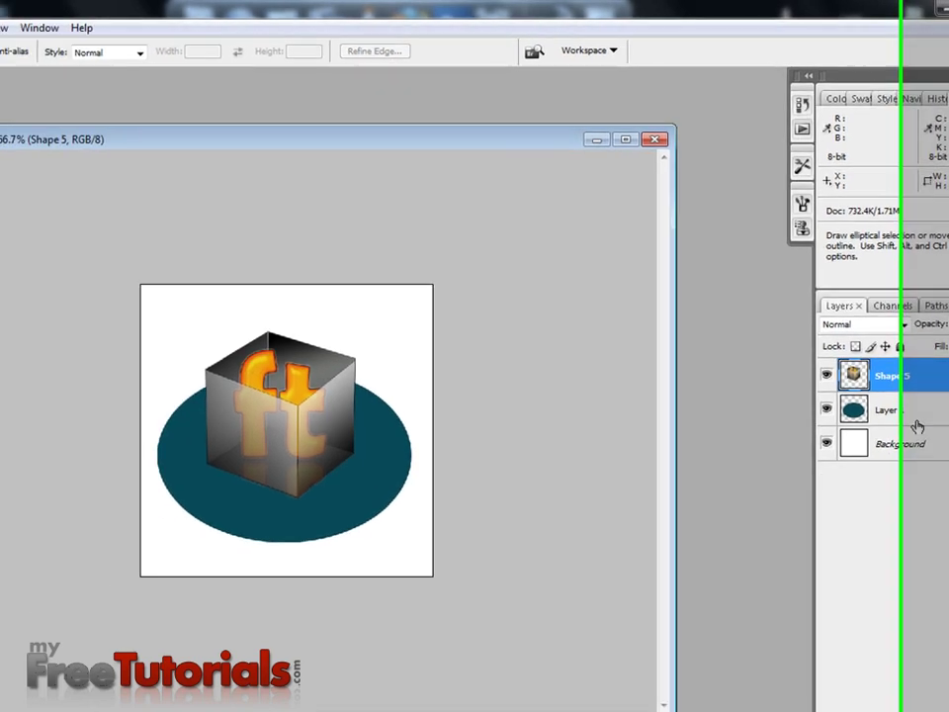
Step: Apply a 45.6 px Gaussian Blur to the teal ellipse on Layer 1
left_click(845, 440)
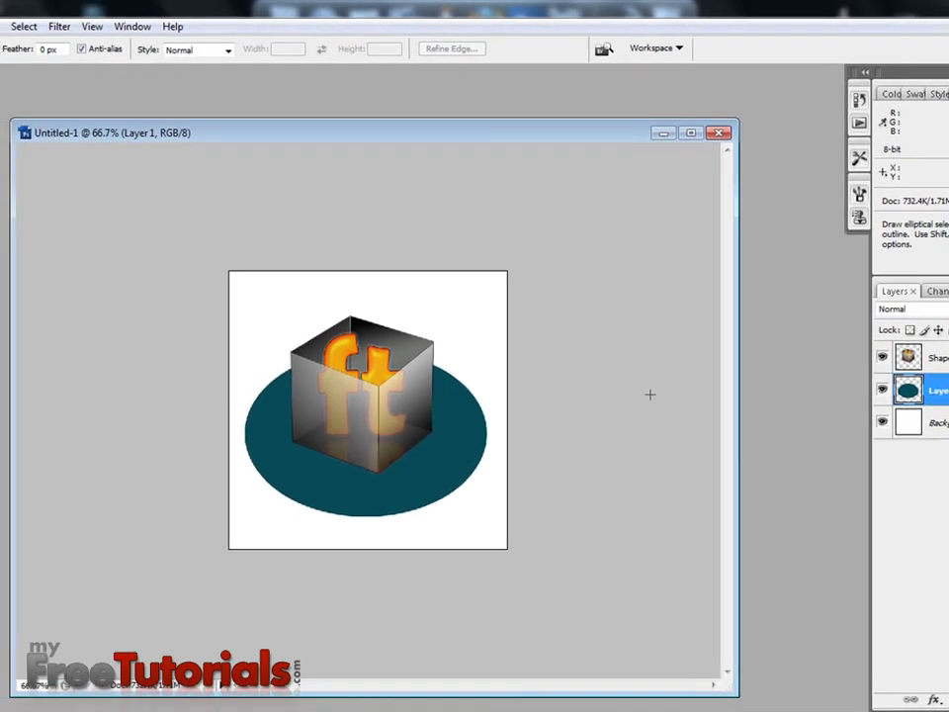
left_click(59, 27)
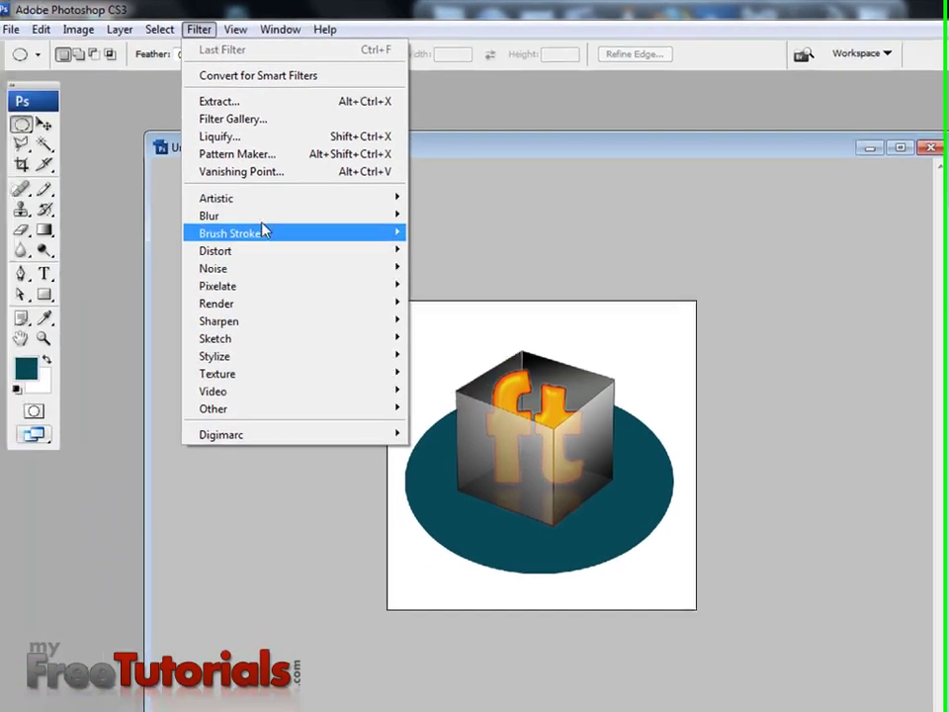
mouse_move(149, 194)
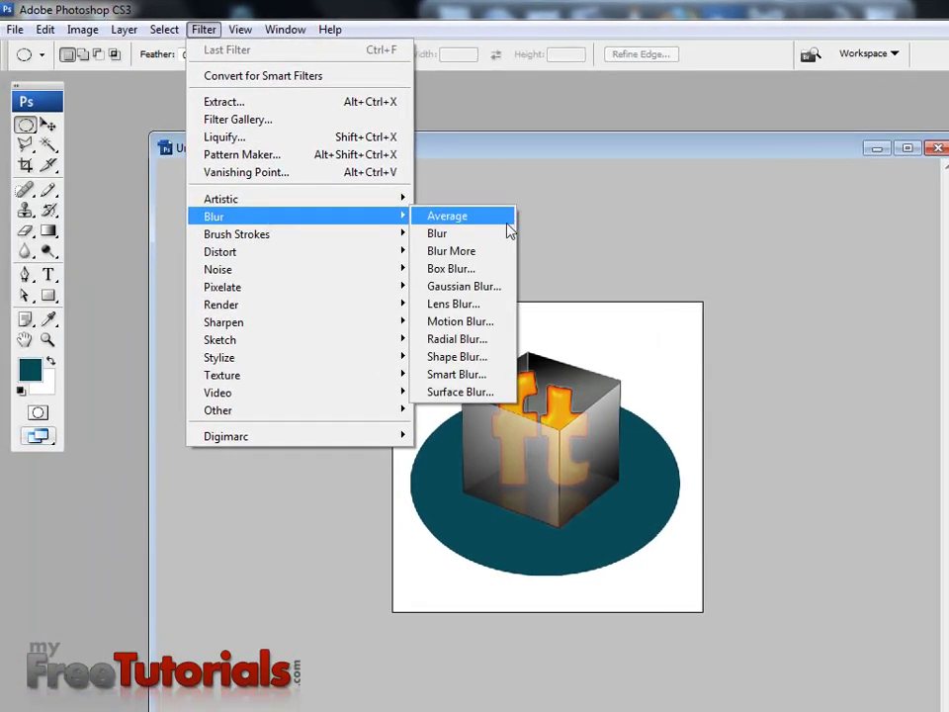
left_click(478, 286)
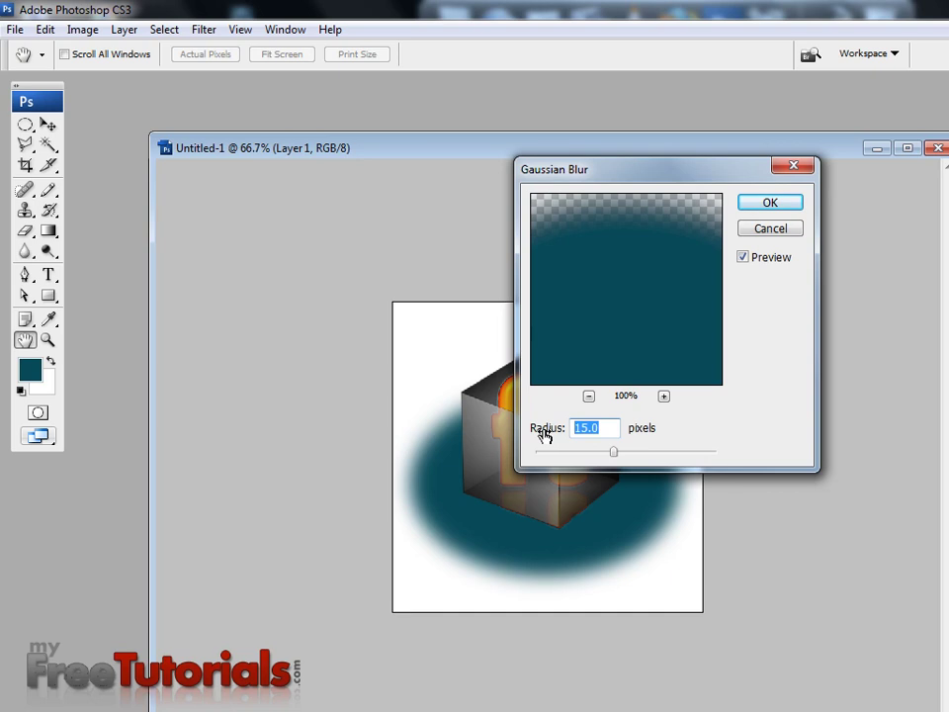
type("45.")
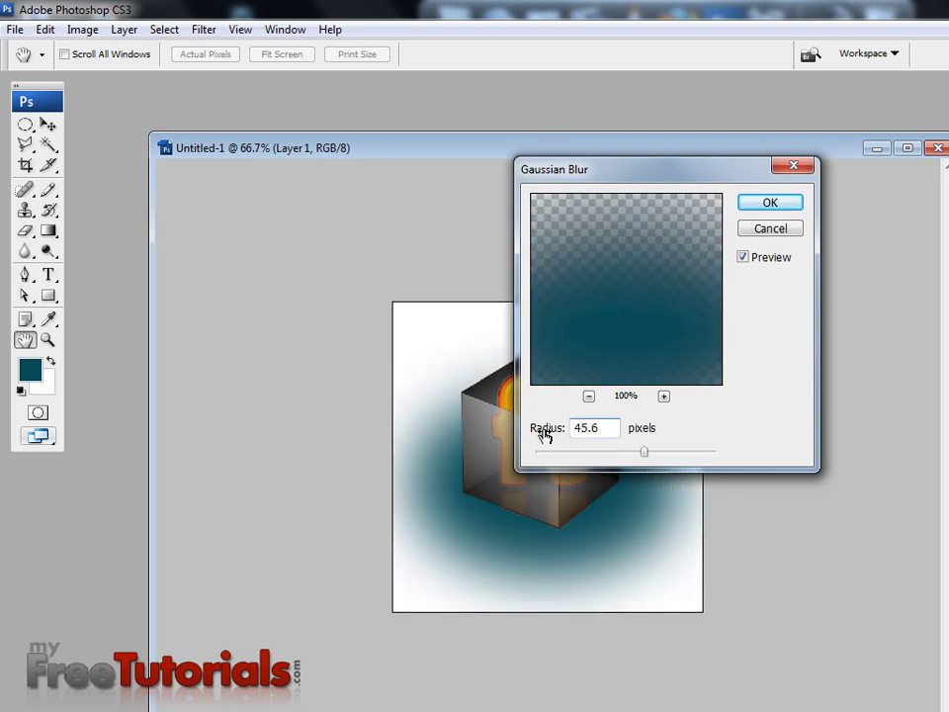
key("Return")
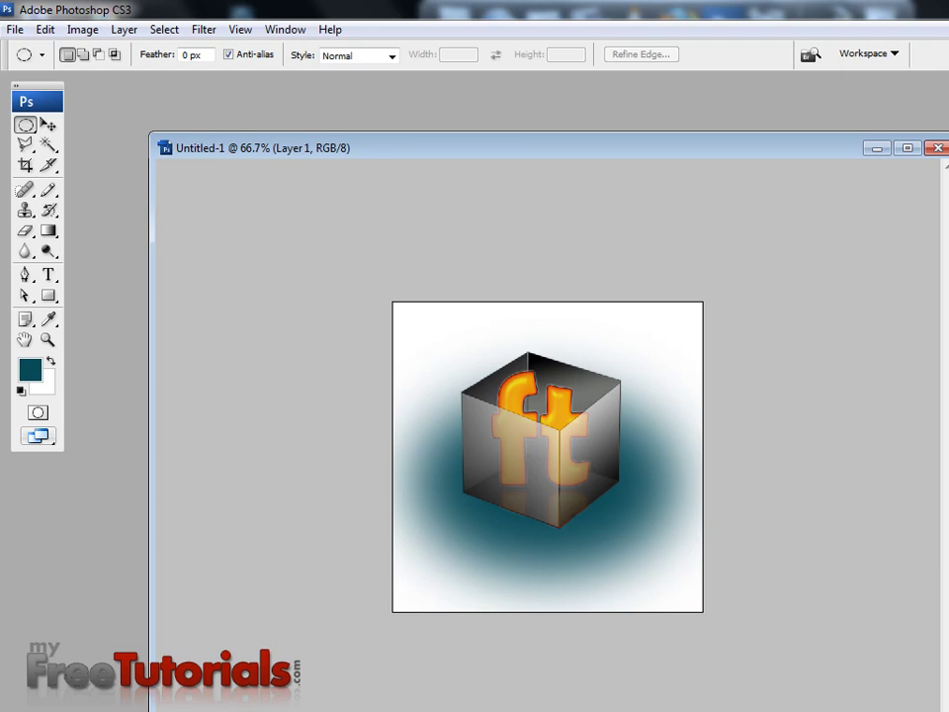
Step: Apply the same 45.6 px Gaussian Blur a second time
left_click(205, 31)
mouse_move(297, 217)
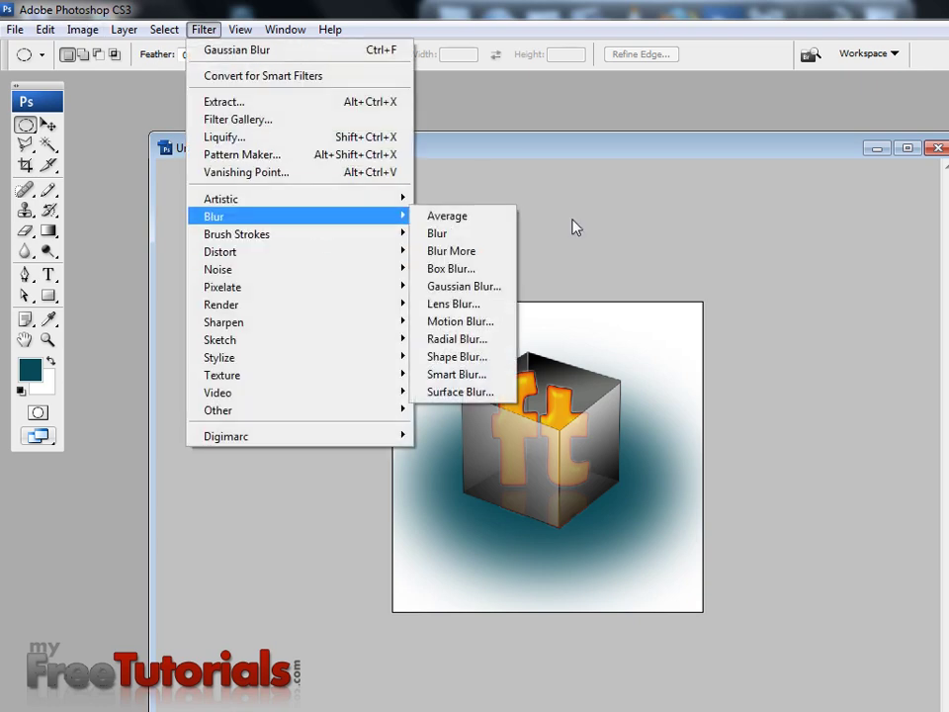
left_click(496, 284)
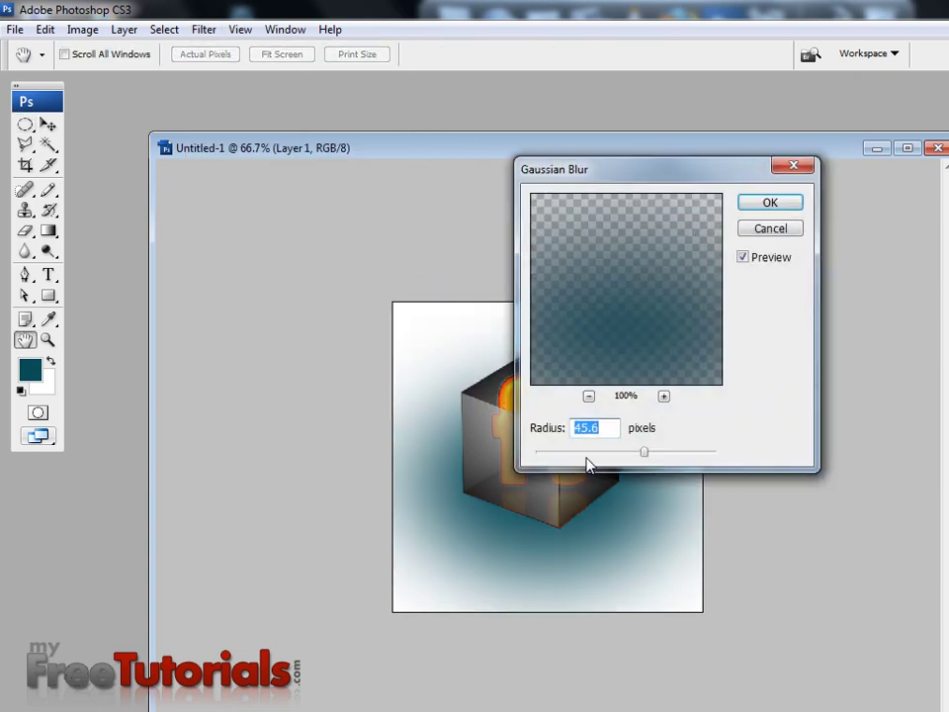
left_click(750, 206)
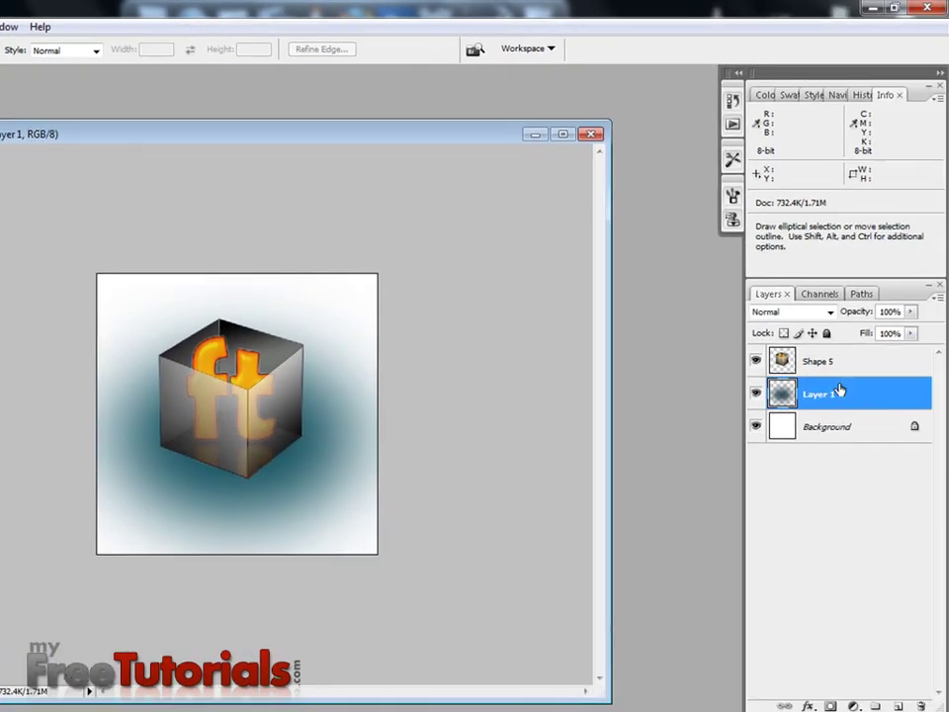
Step: Lower Layer 1's opacity to 30% in the Layers panel
left_click(890, 310)
type("50")
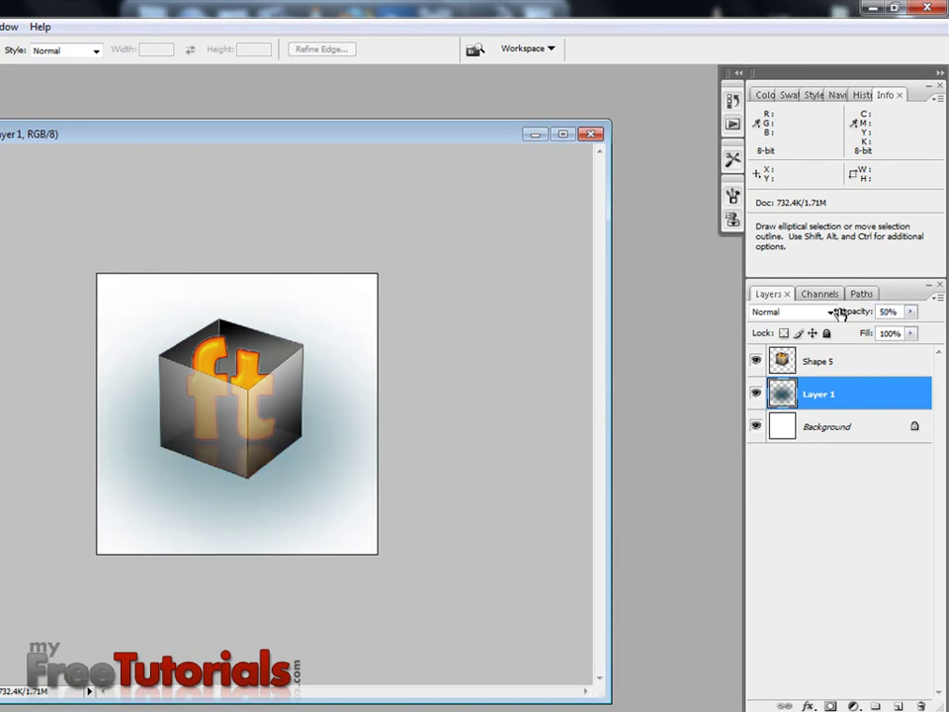
type("0")
type("30")
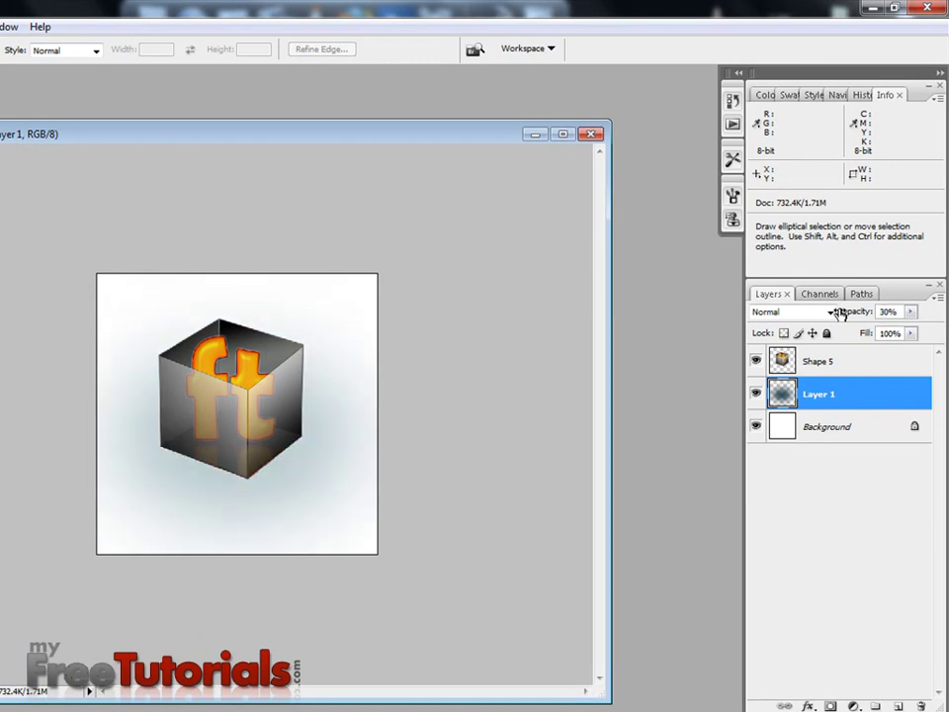